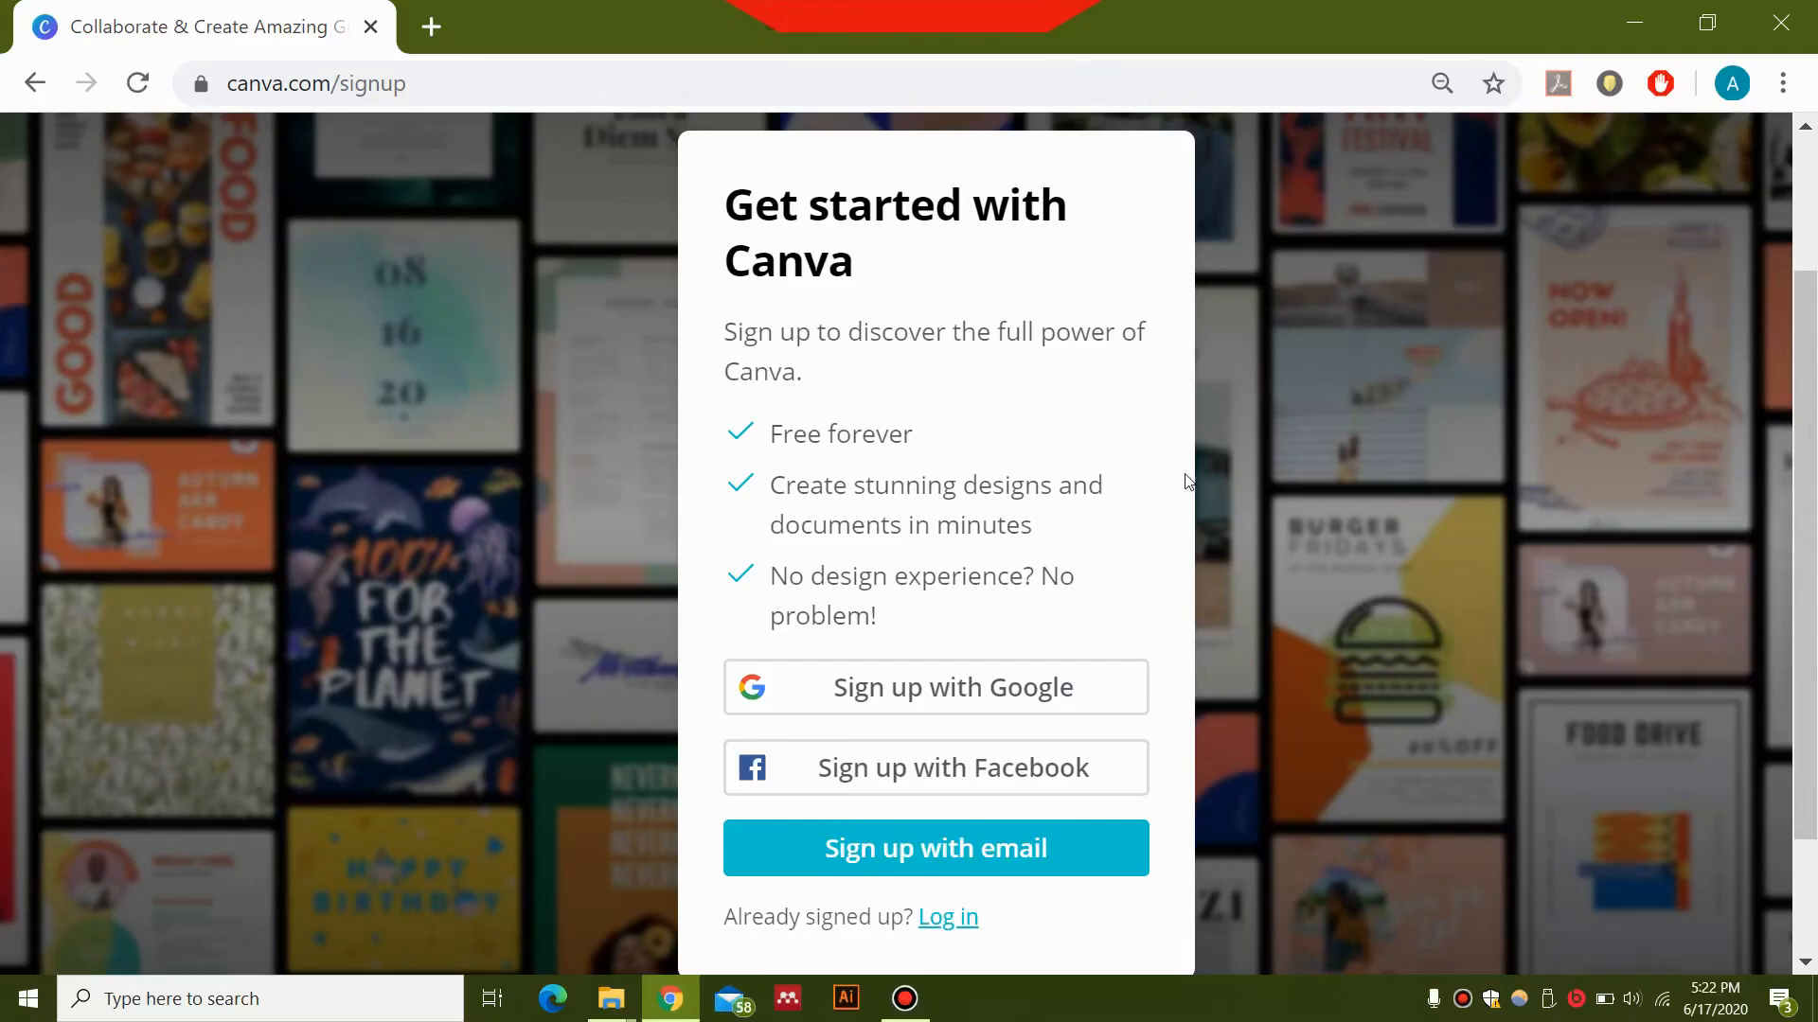
# Search the web for canva and open the Canva website from the results.
pyautogui.click(908, 81)
pyautogui.write('canva')
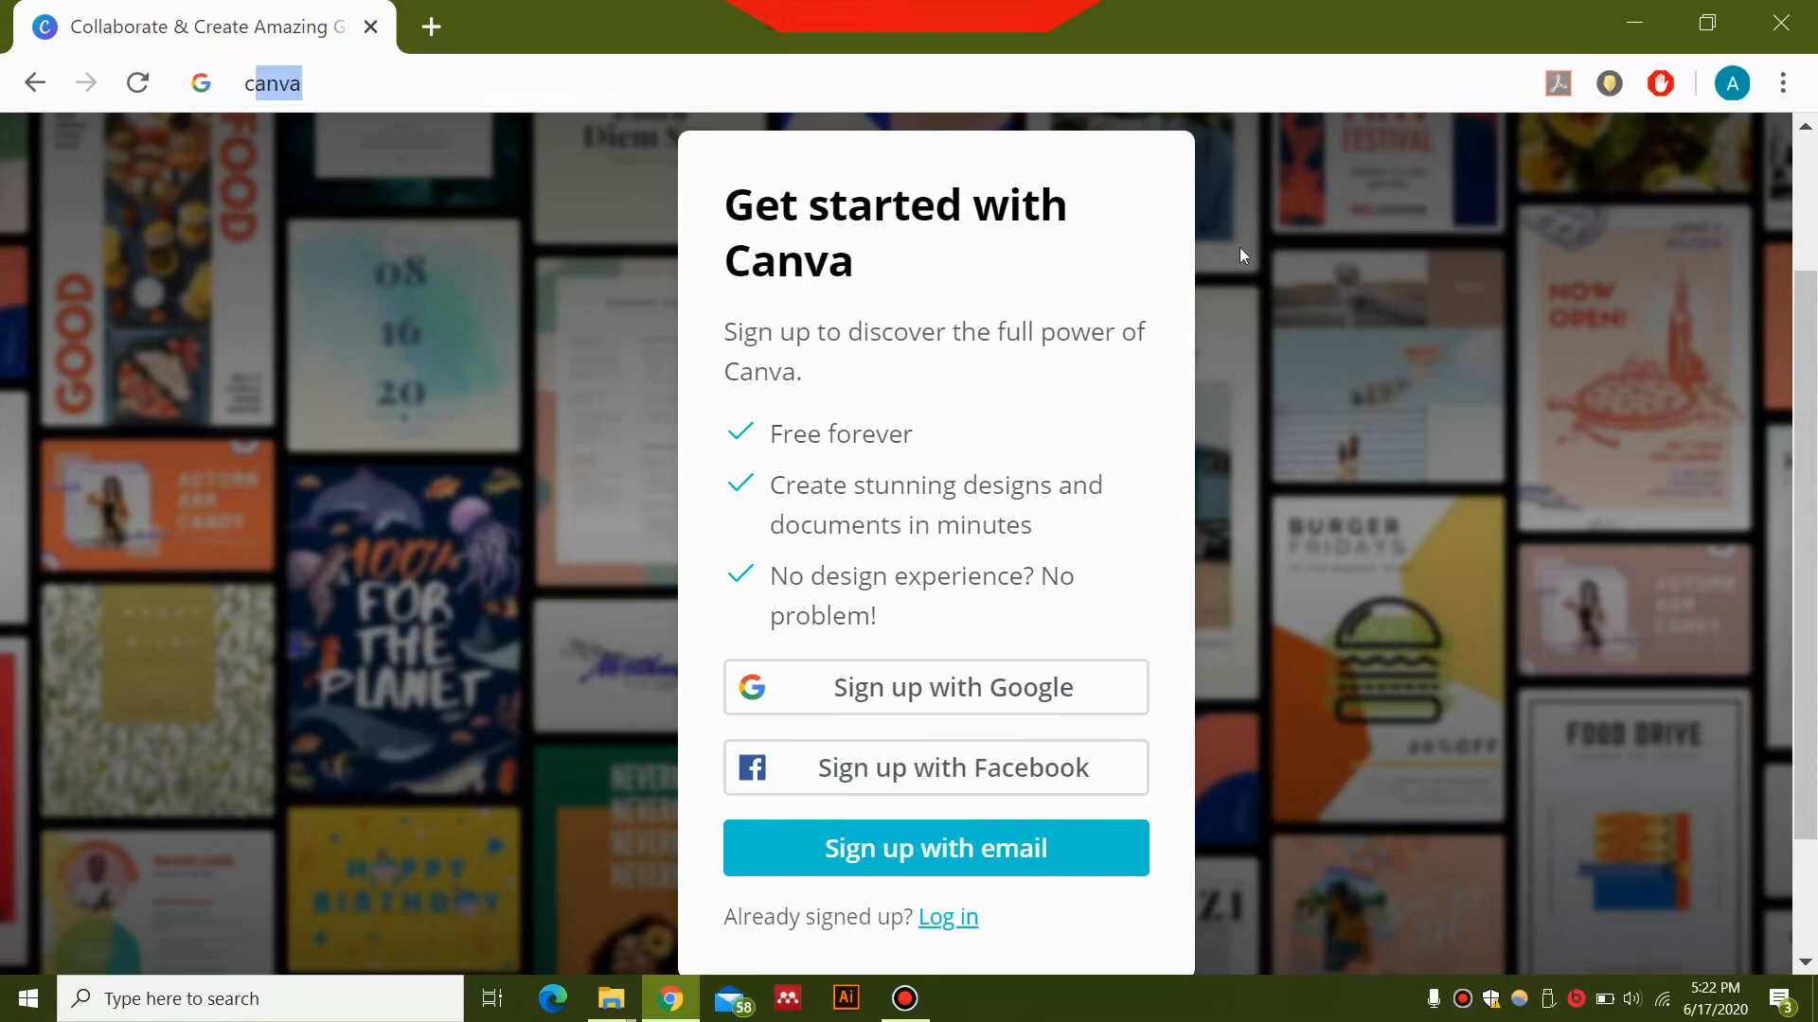
pyautogui.press('Return')
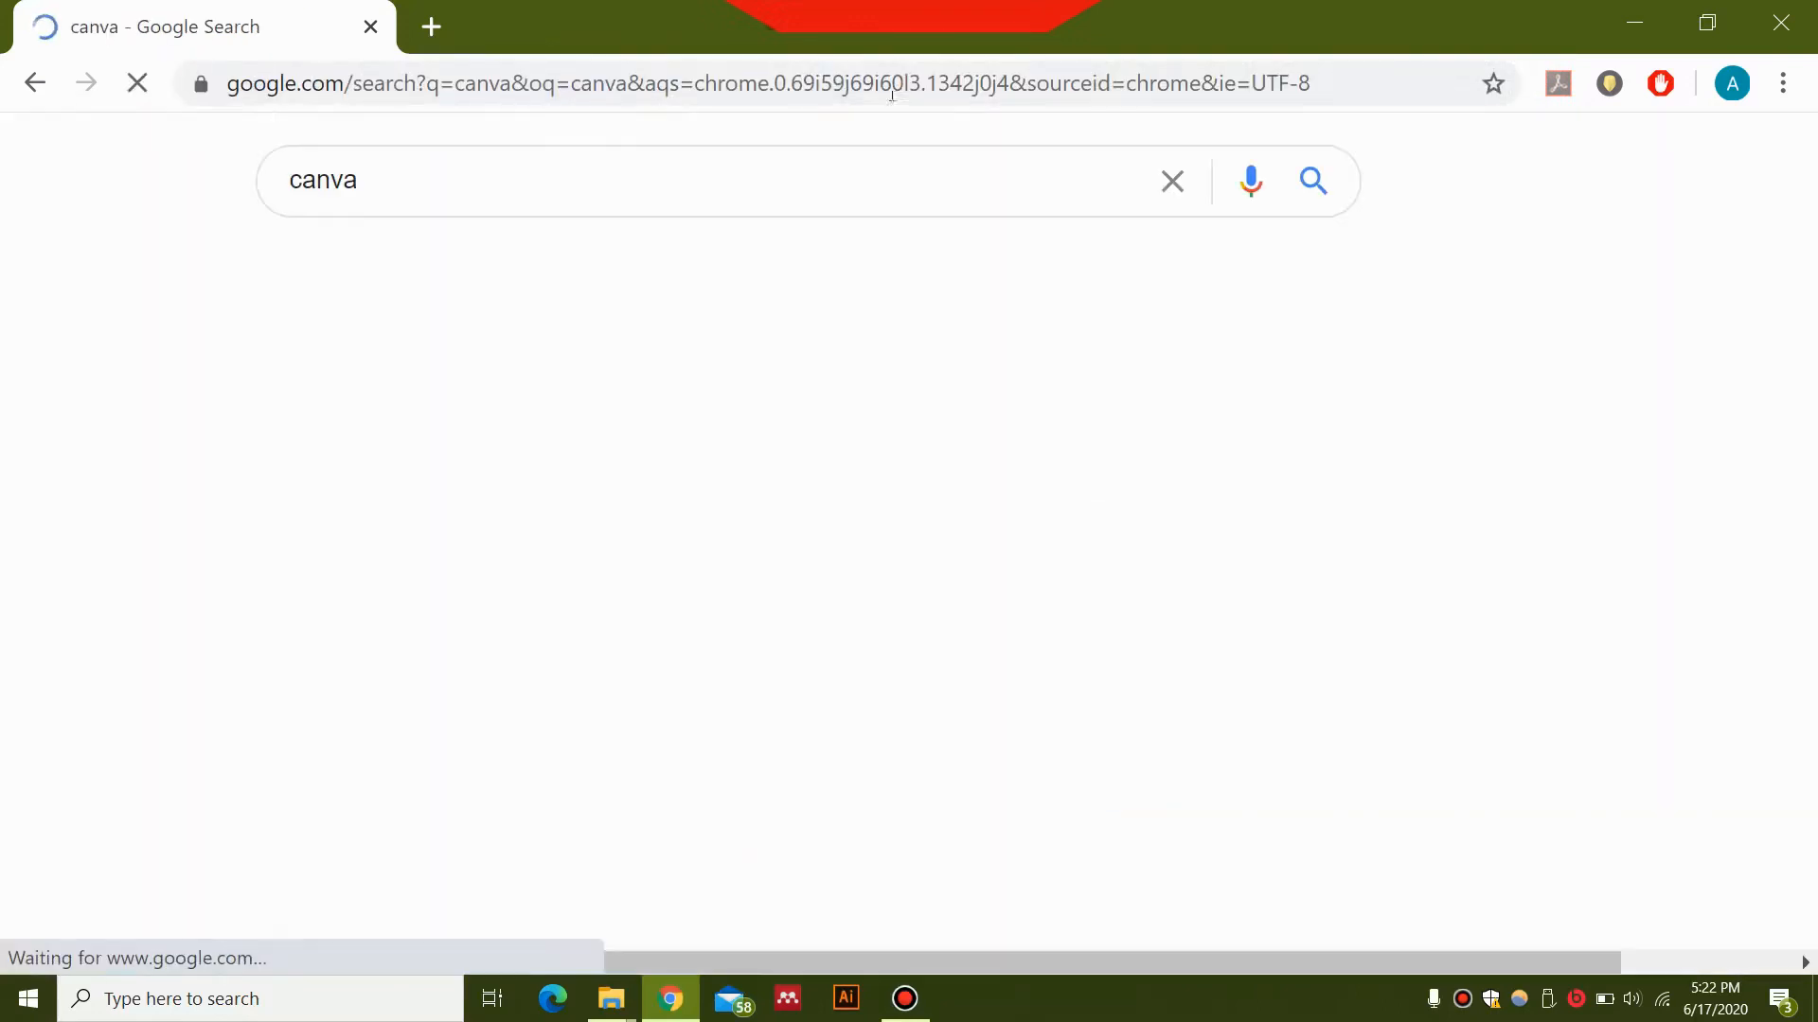
pyautogui.click(217, 385)
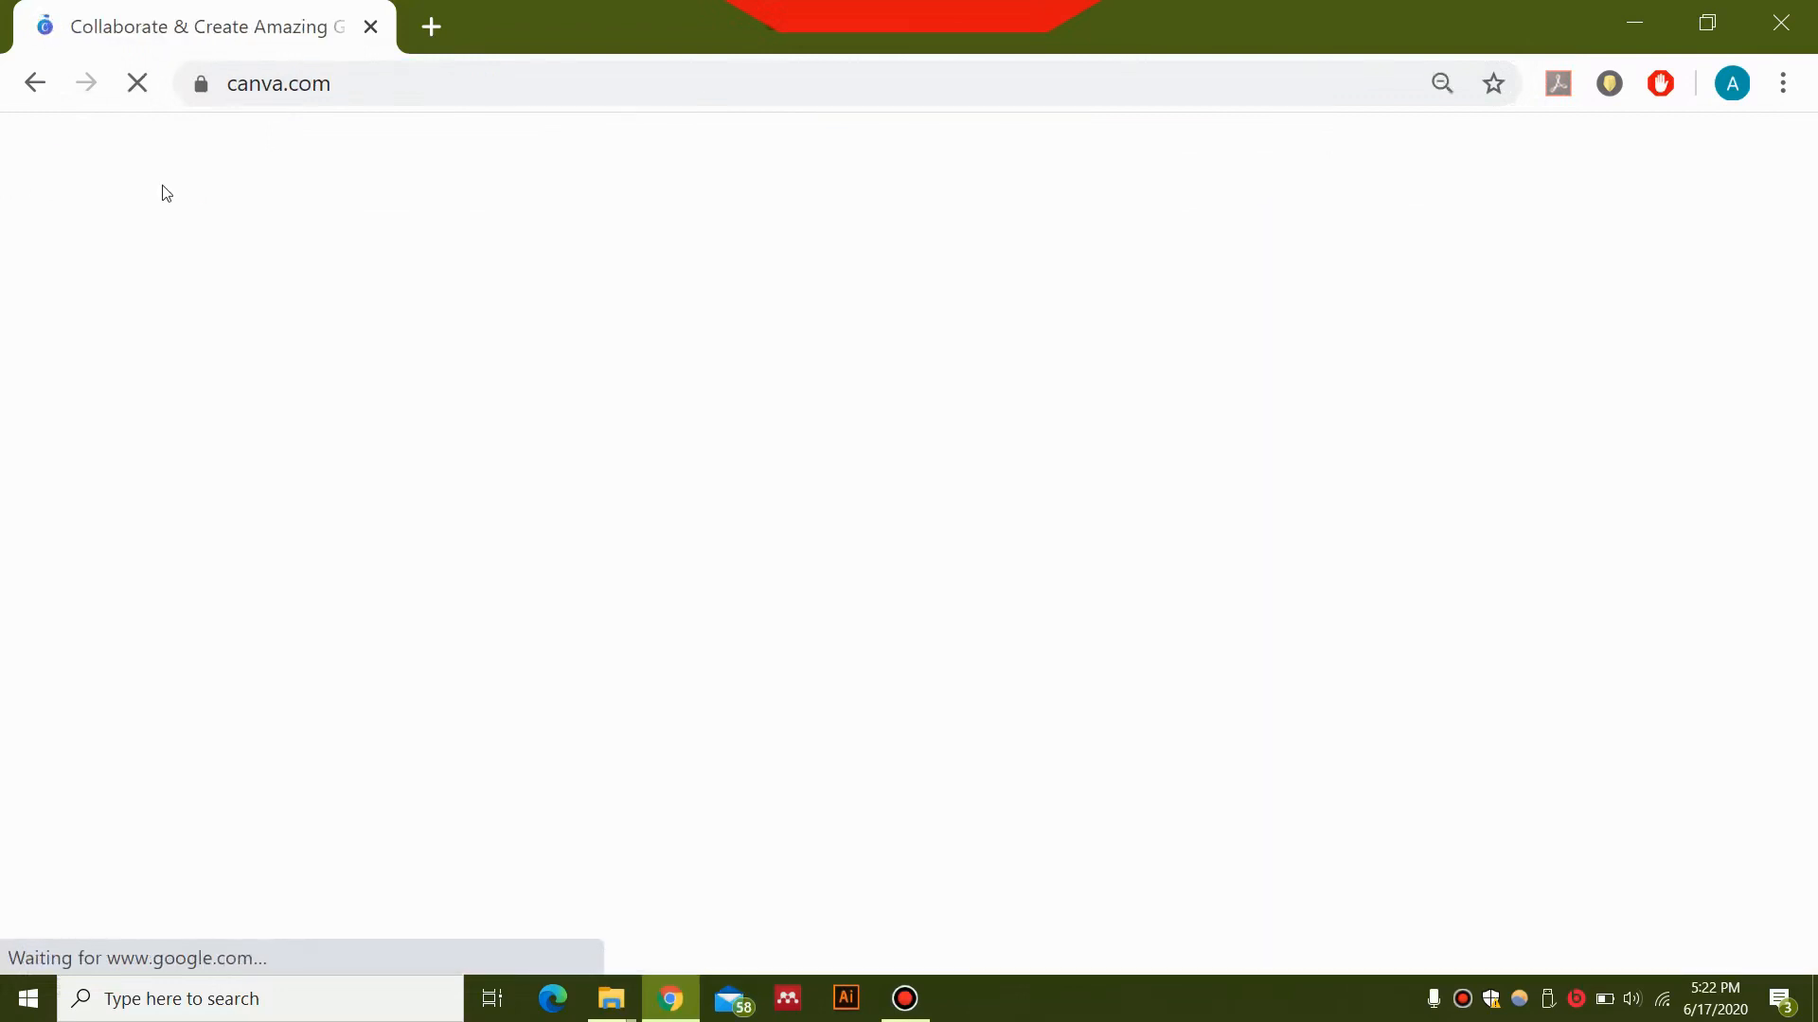
# Log in to the existing account with Google, allowing the blocked sign-in popup once.
pyautogui.scroll(-1, 742, 414)
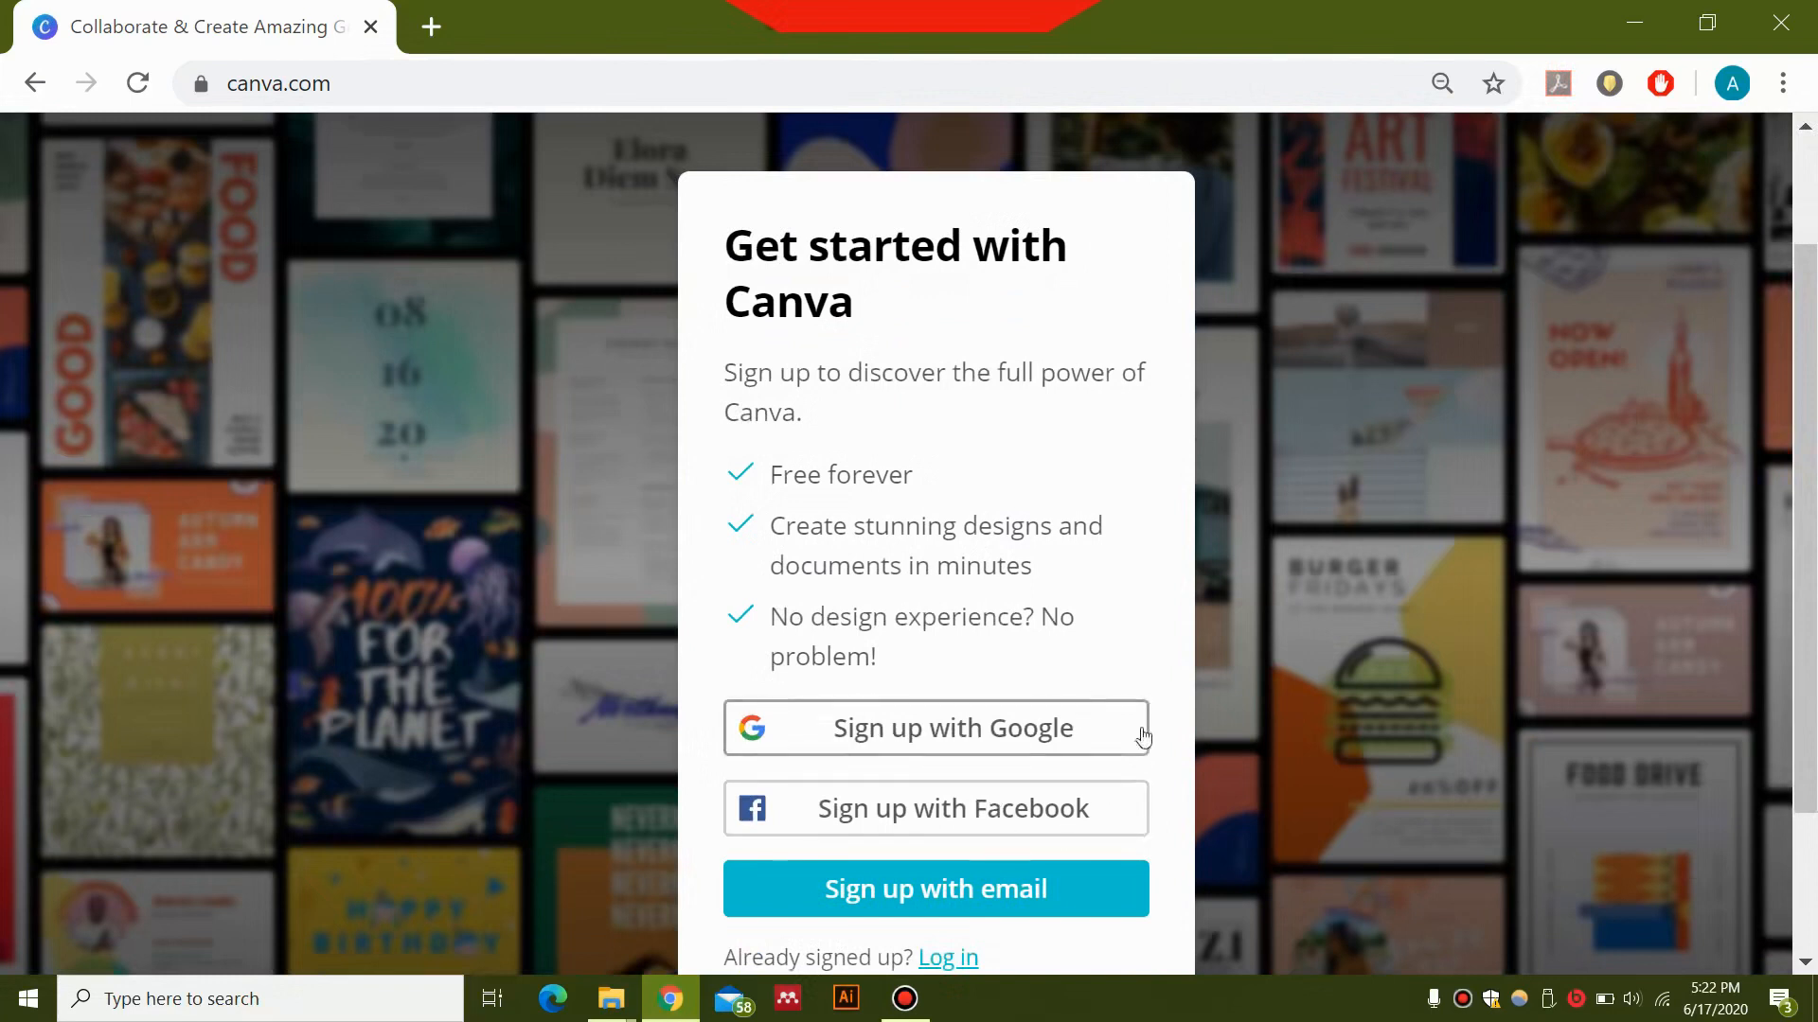
pyautogui.scroll(-2, 1139, 745)
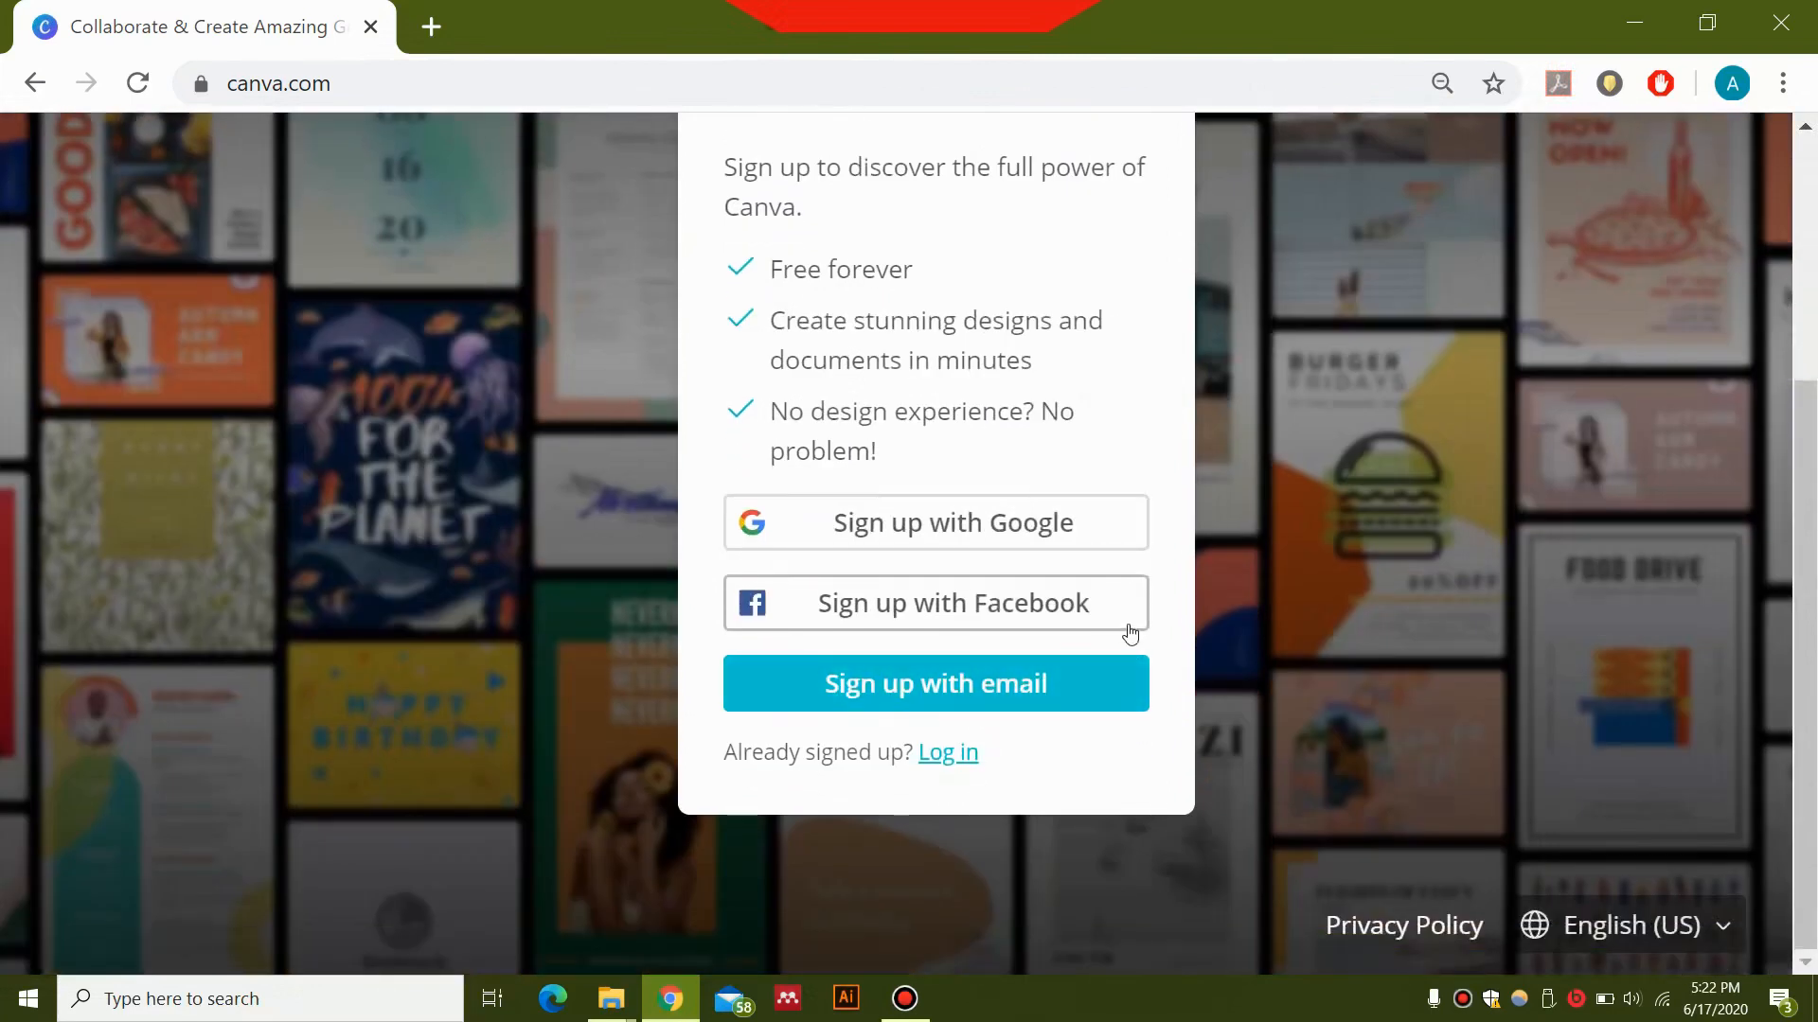
pyautogui.scroll(2, 1130, 634)
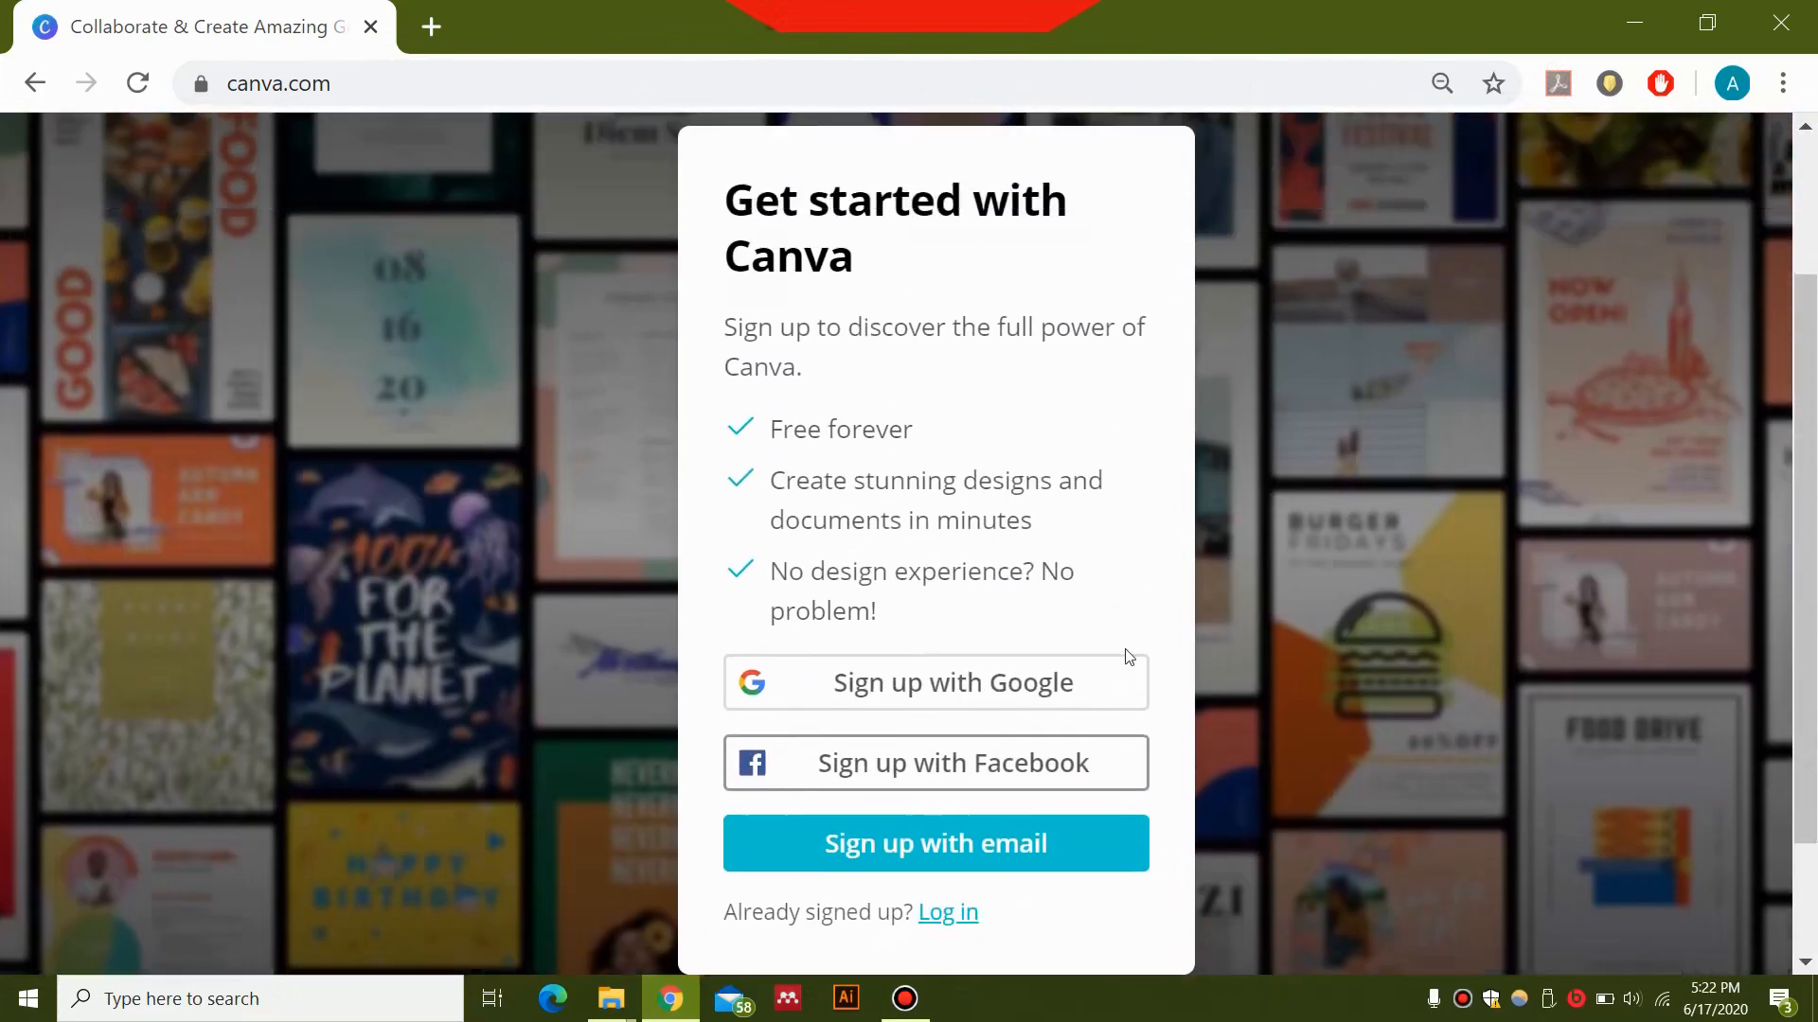
pyautogui.click(958, 915)
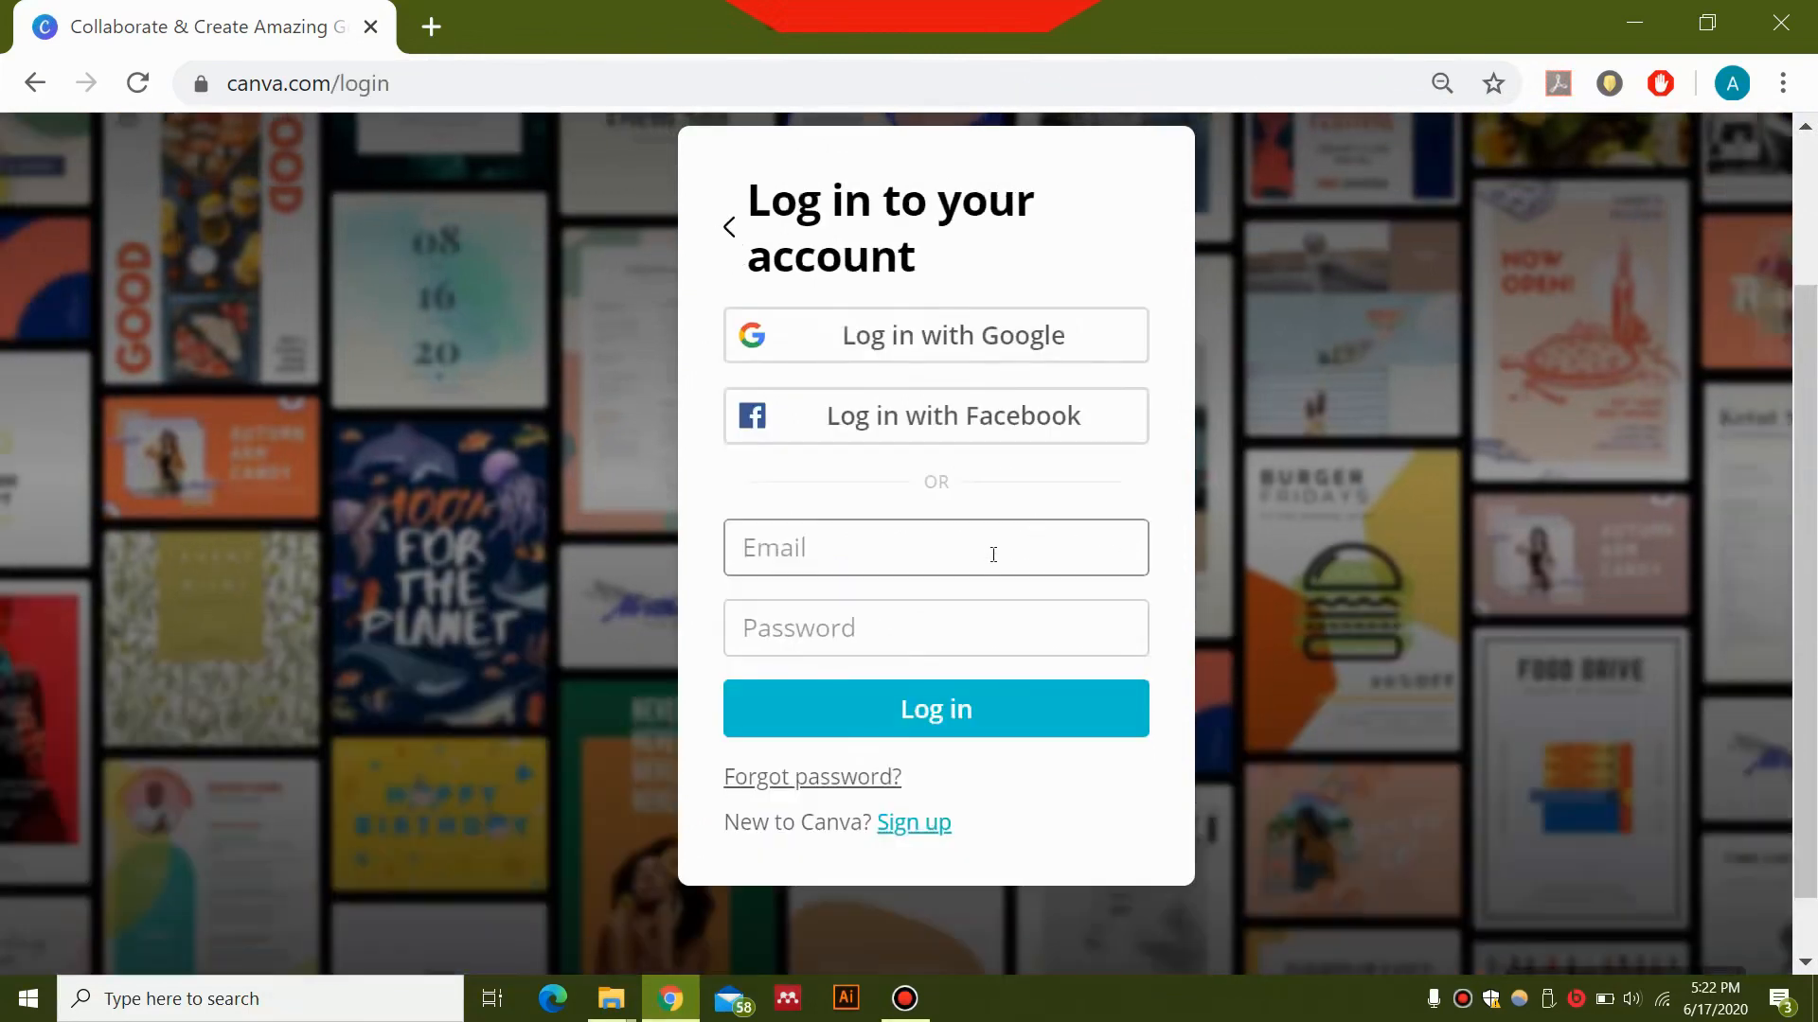
pyautogui.click(1065, 337)
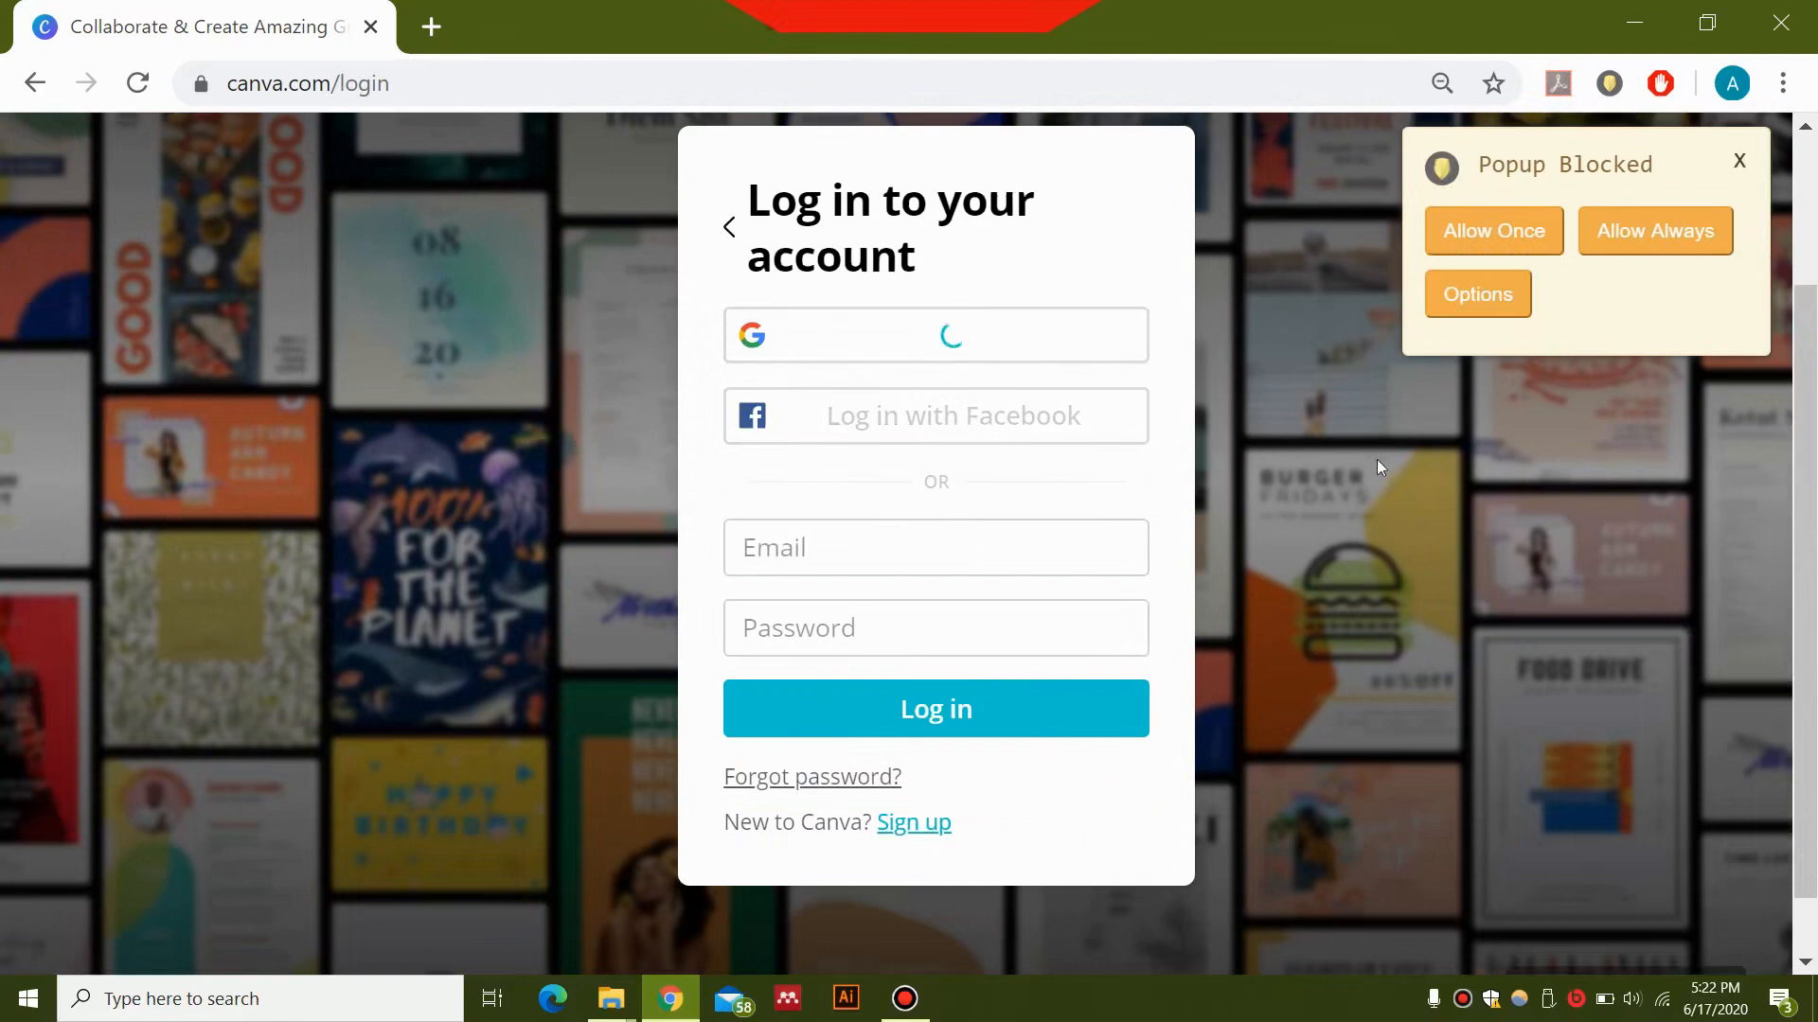
pyautogui.click(1492, 244)
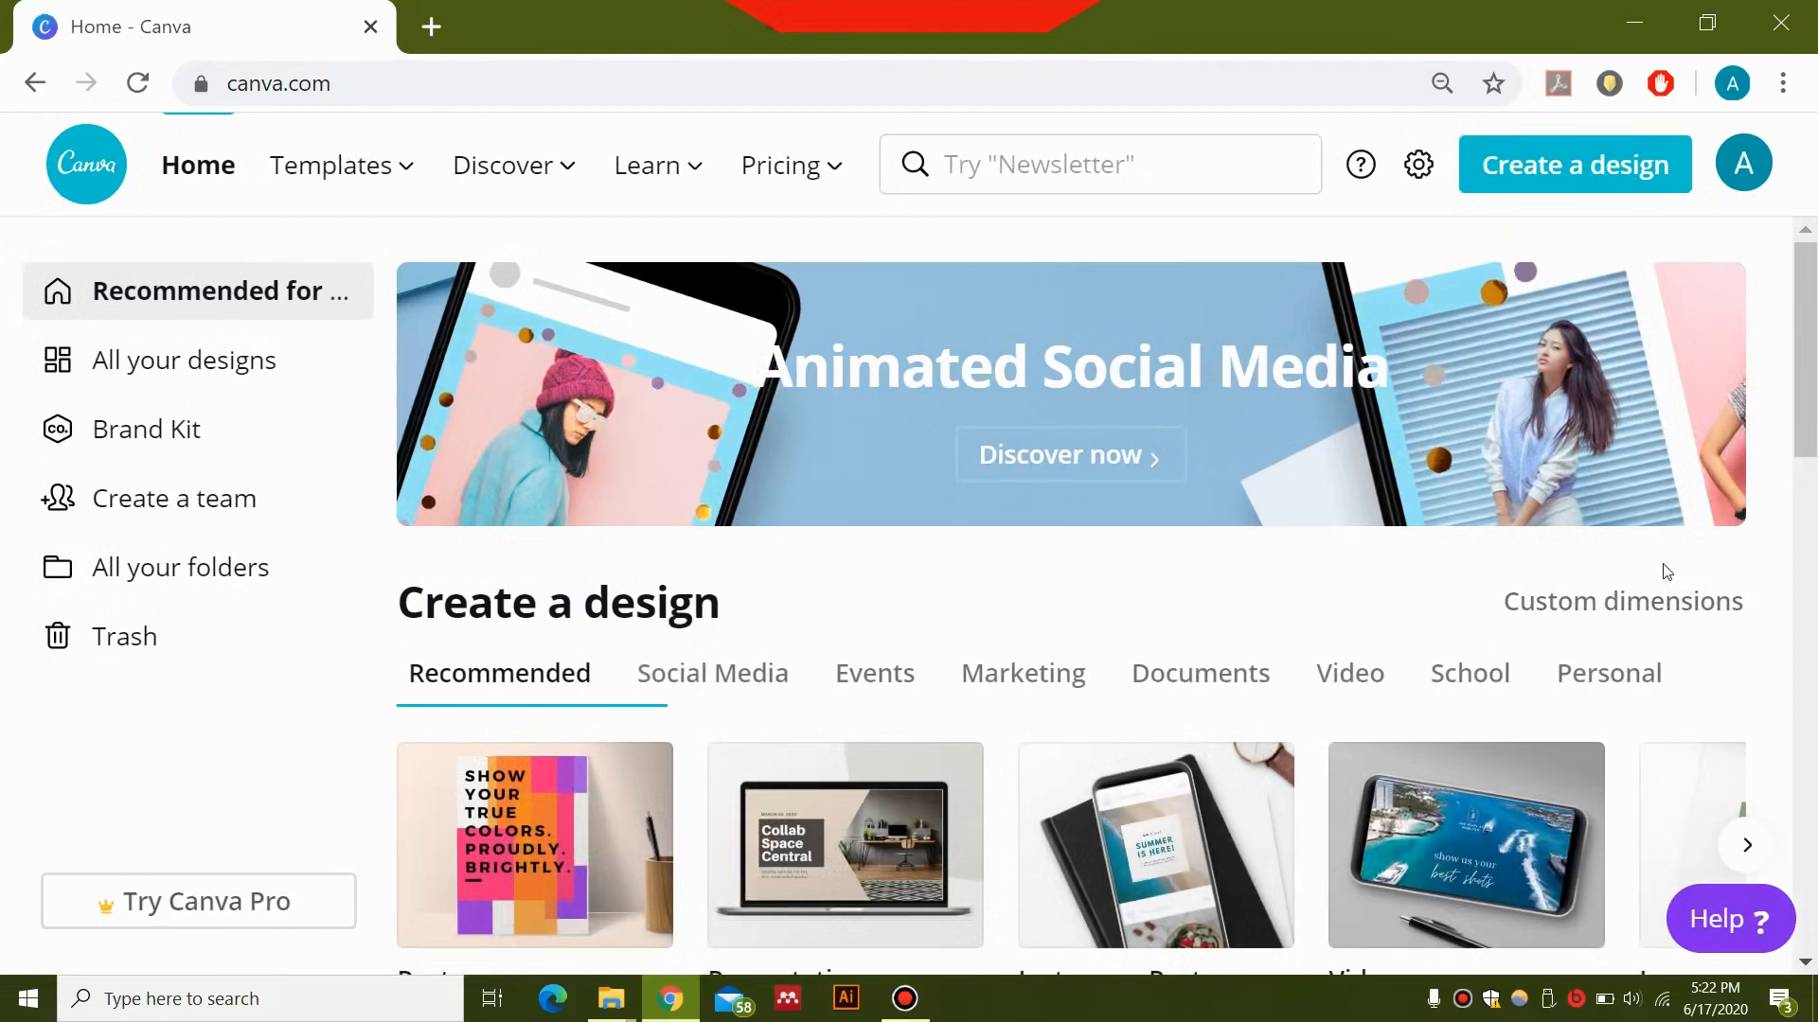
# Create a new design with custom dimensions of 1280 × 720 px.
pyautogui.scroll(-1, 1663, 572)
pyautogui.scroll(1, 1663, 571)
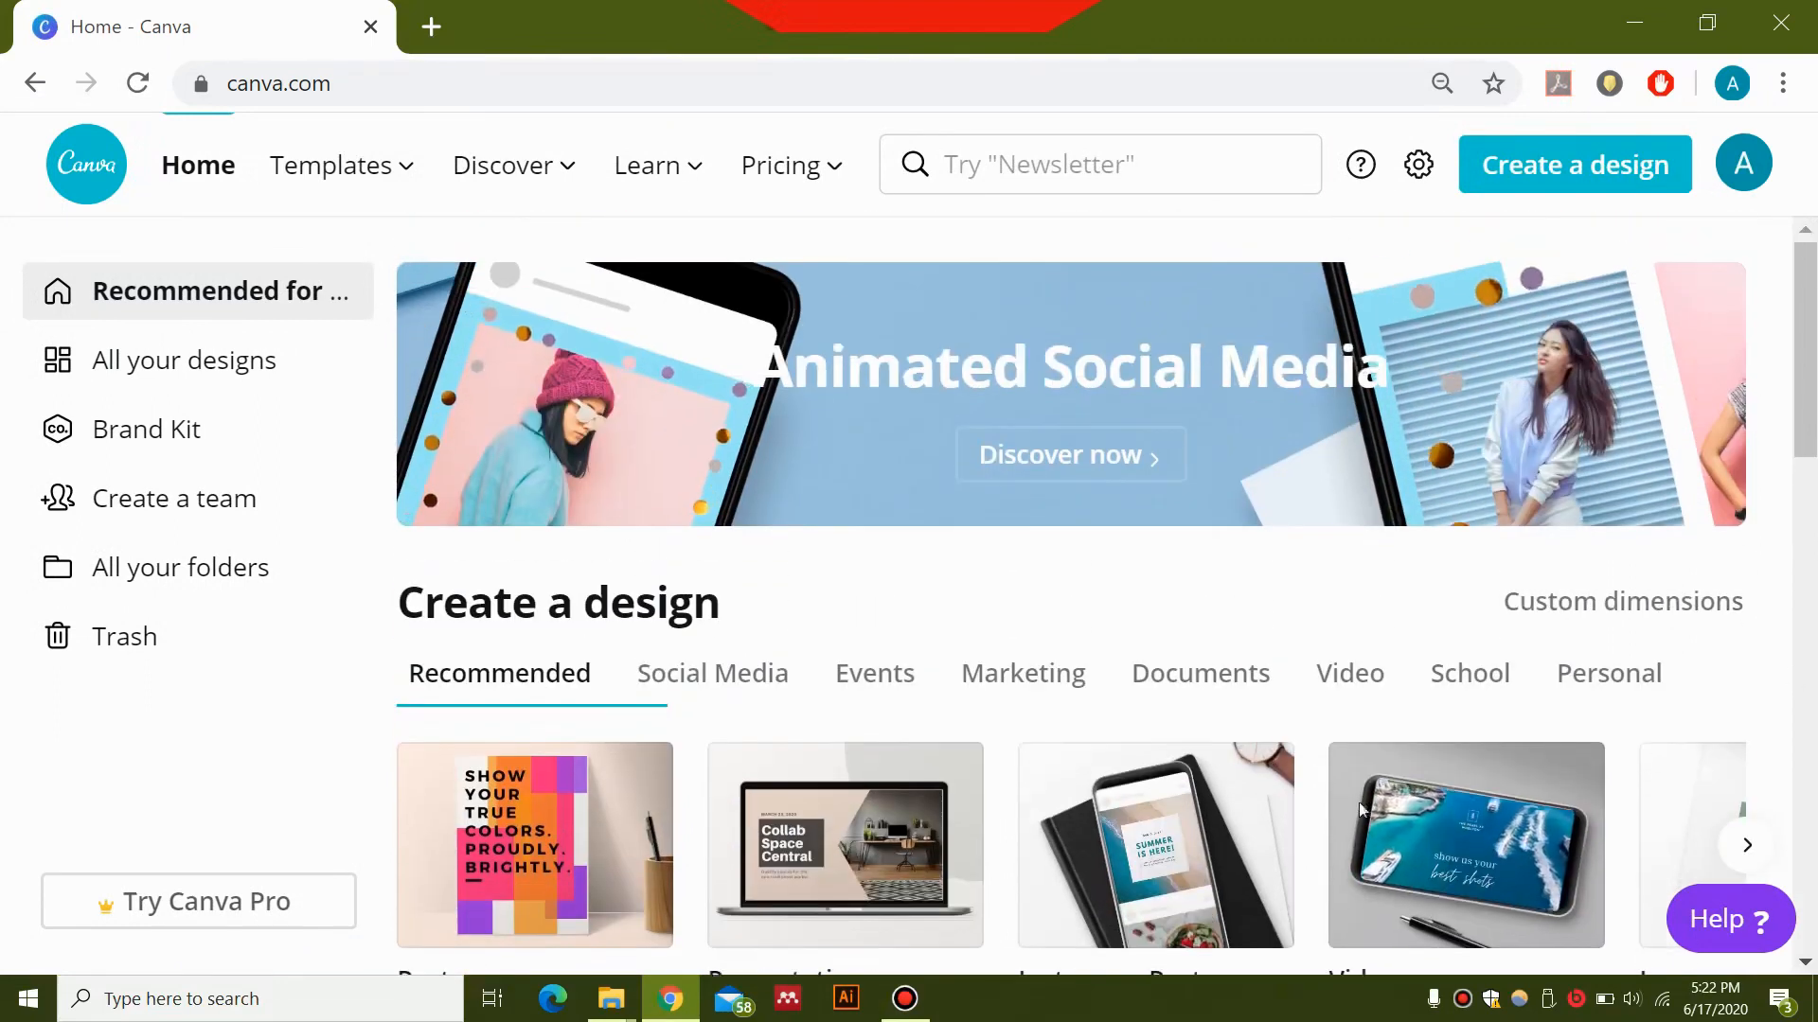
pyautogui.scroll(-2, 852, 684)
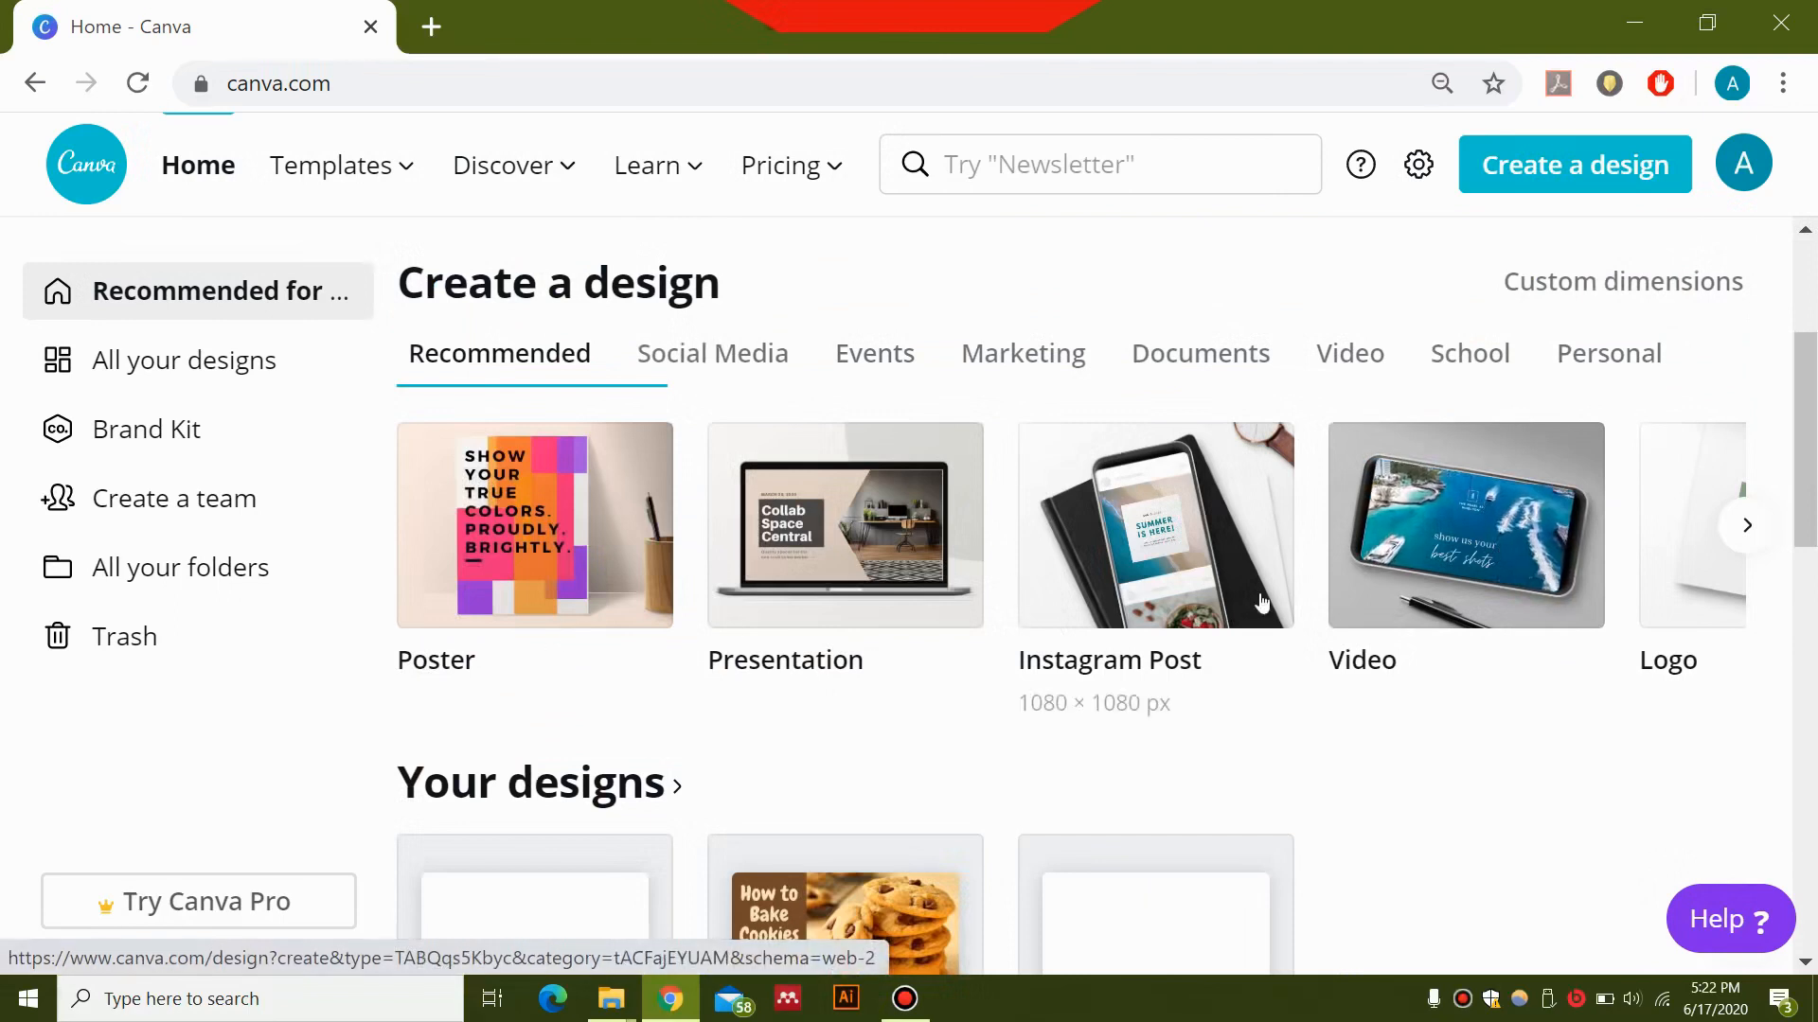
pyautogui.click(1745, 528)
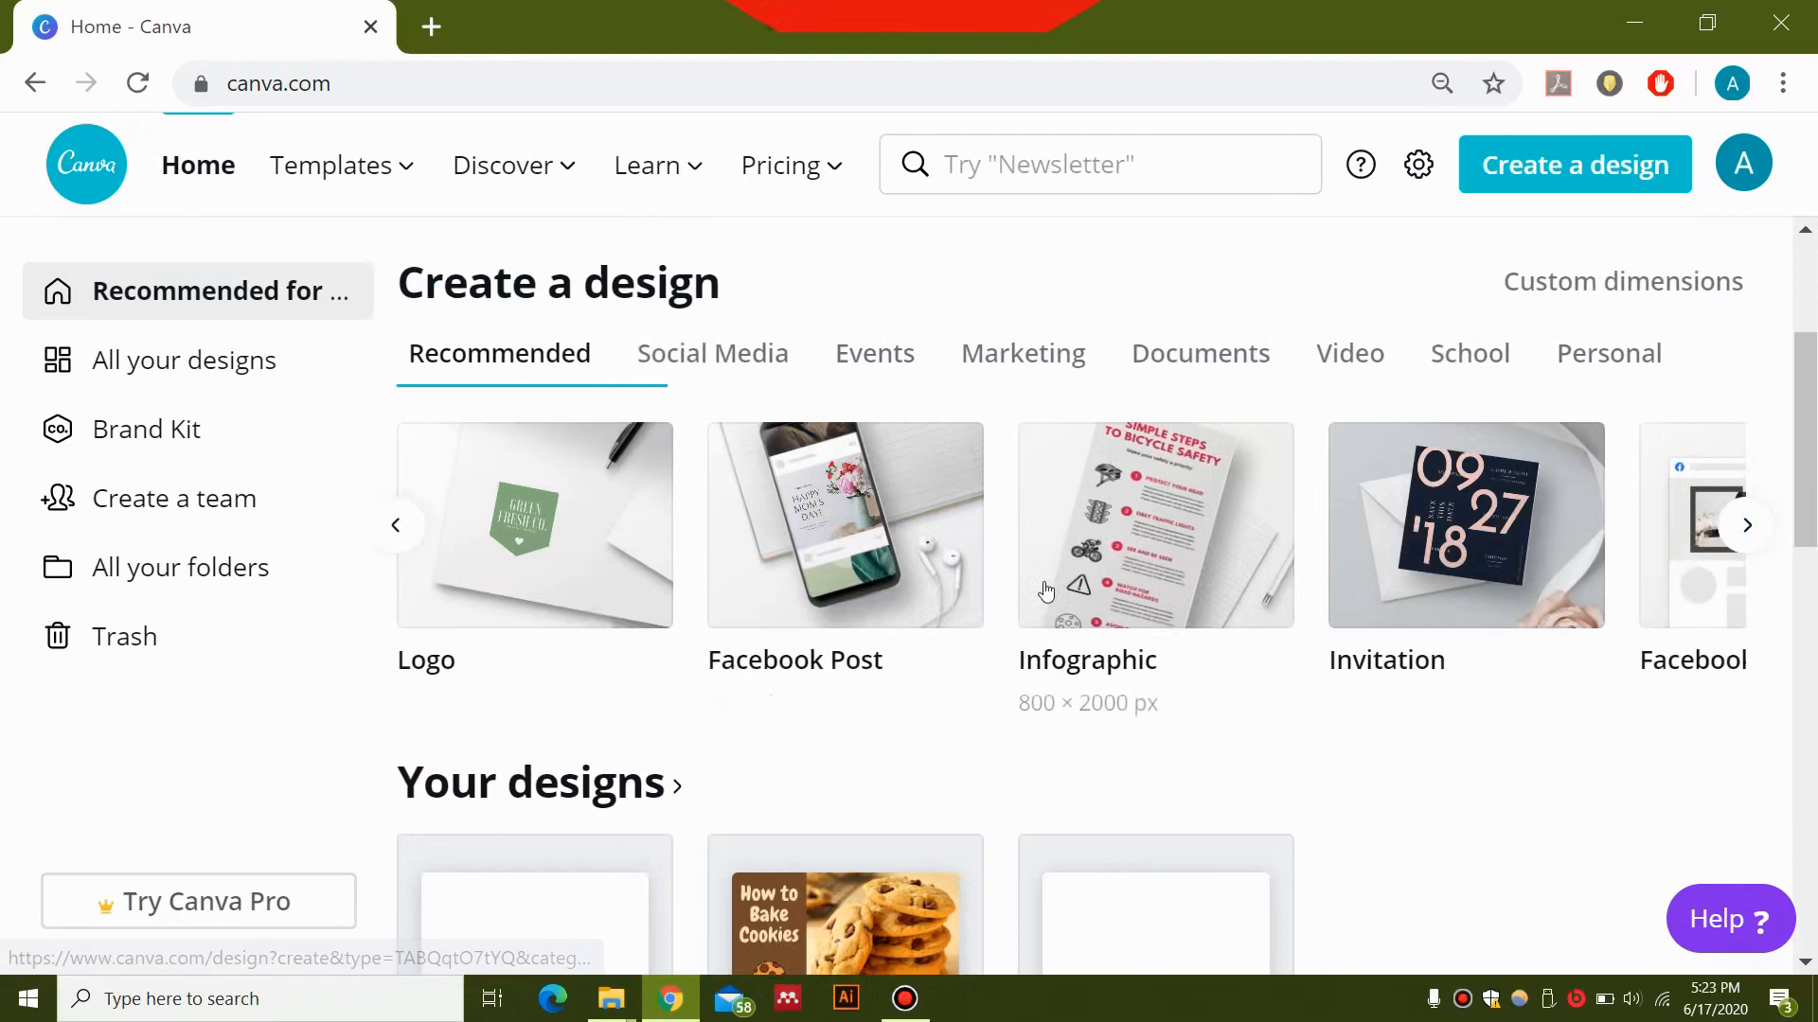
pyautogui.scroll(3, 688, 593)
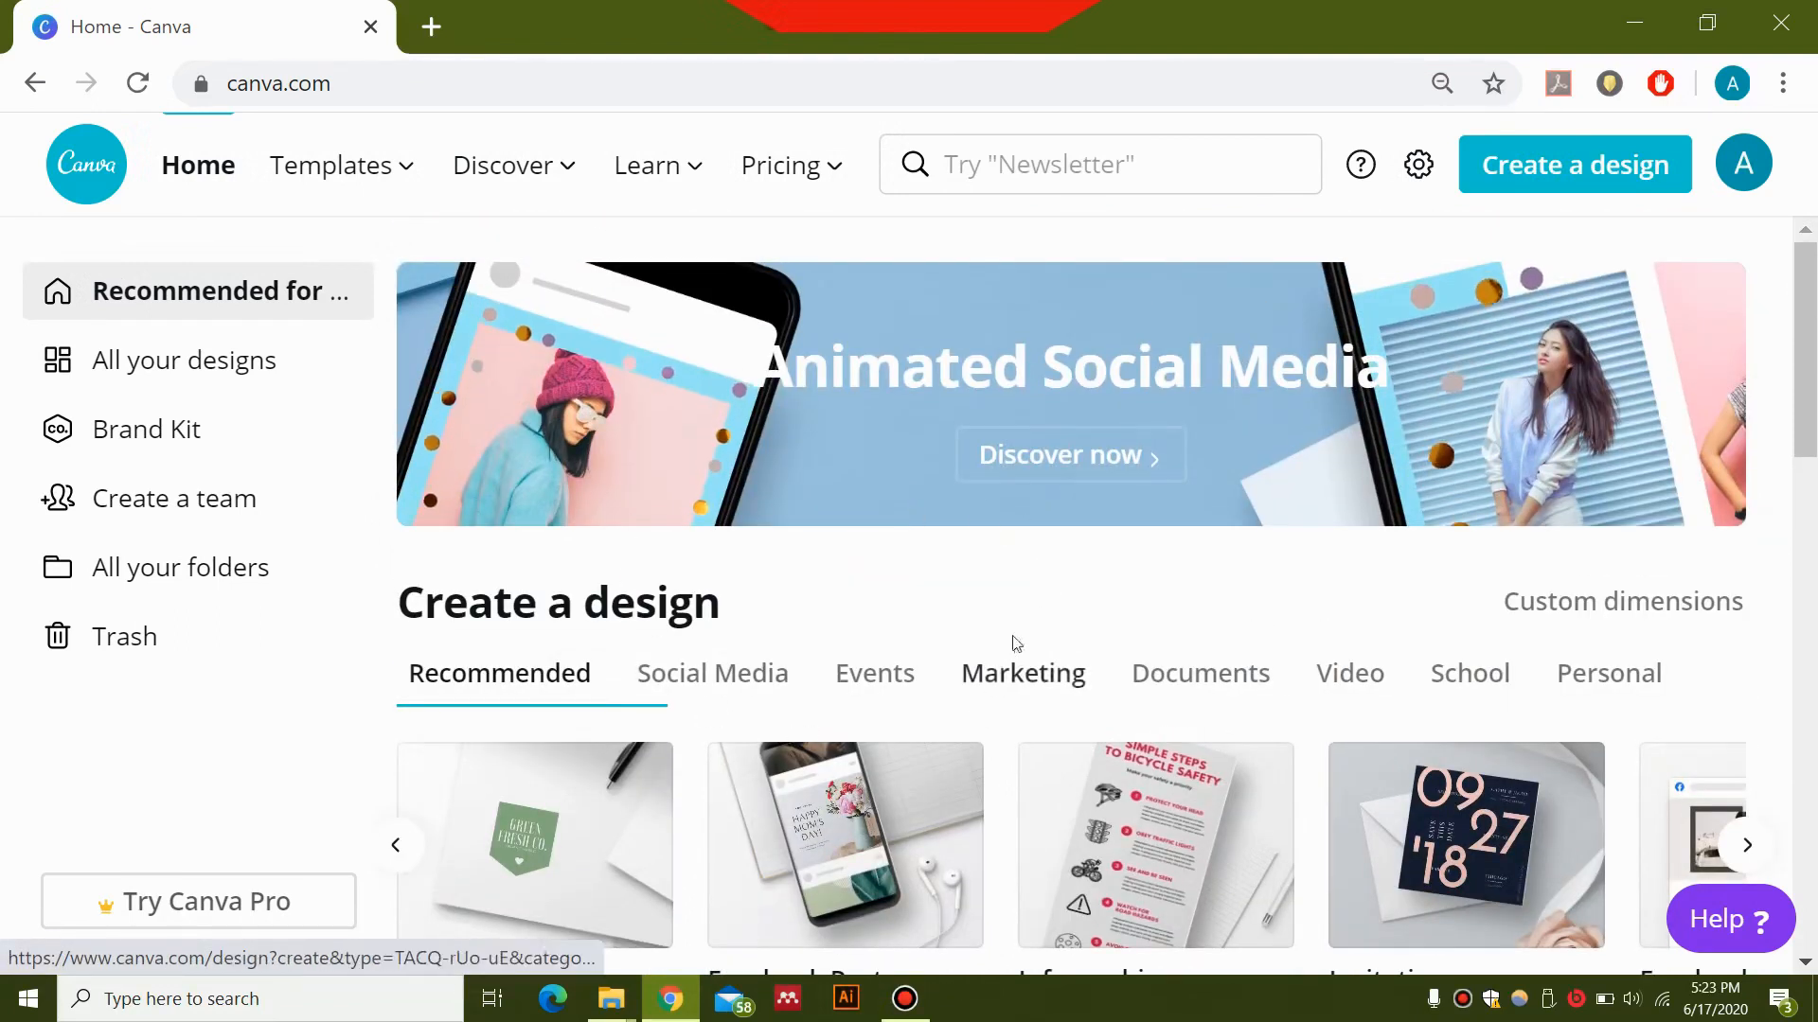
pyautogui.click(1520, 169)
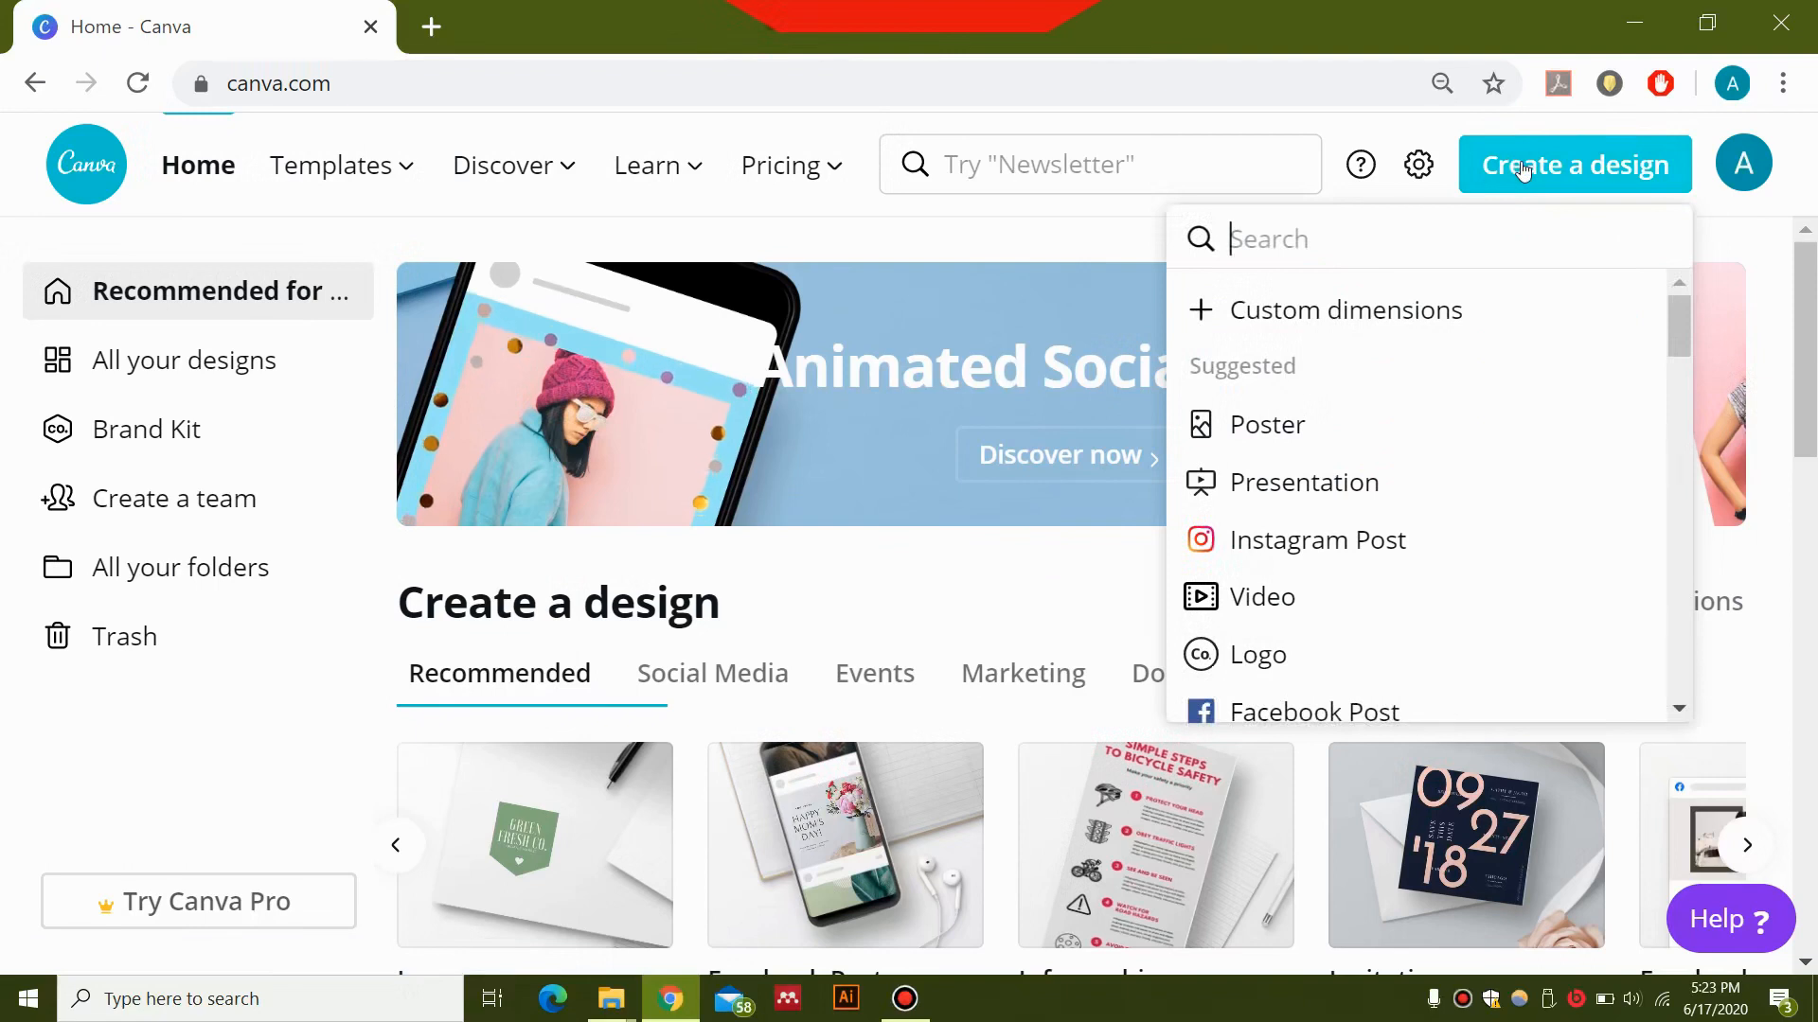
pyautogui.click(1354, 324)
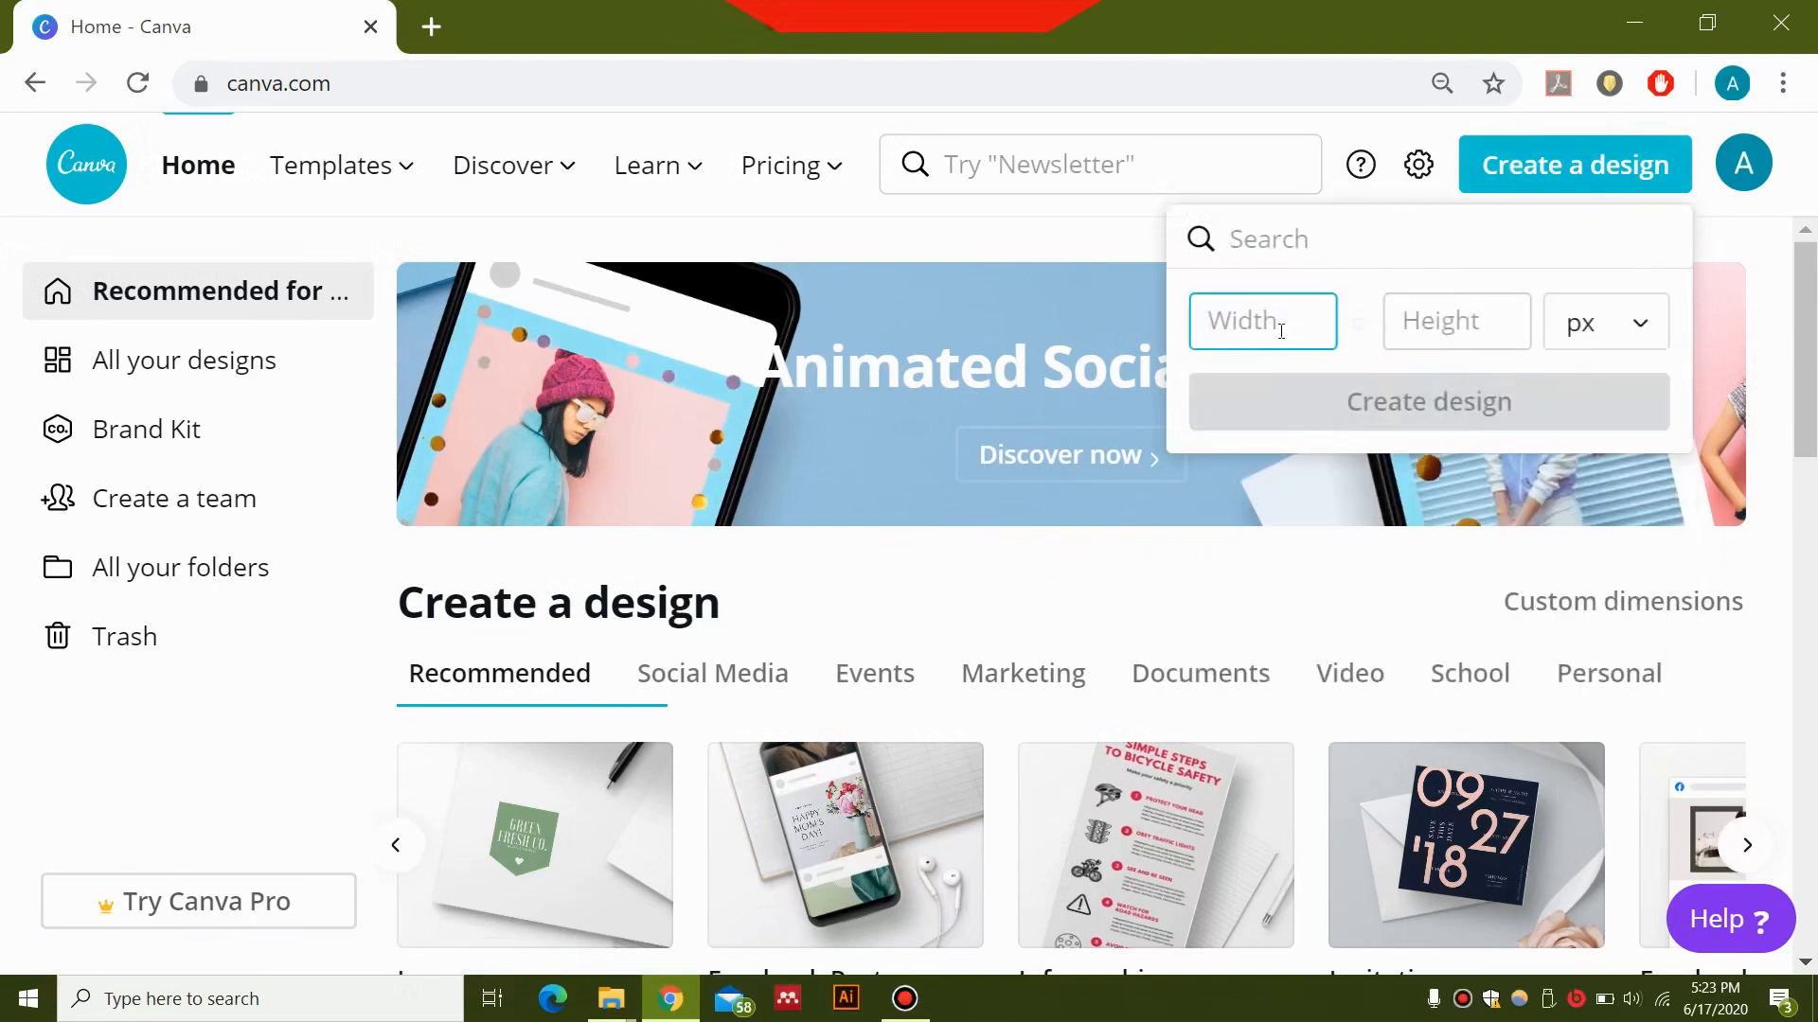
pyautogui.write('1280')
pyautogui.click(1472, 319)
pyautogui.write('720')
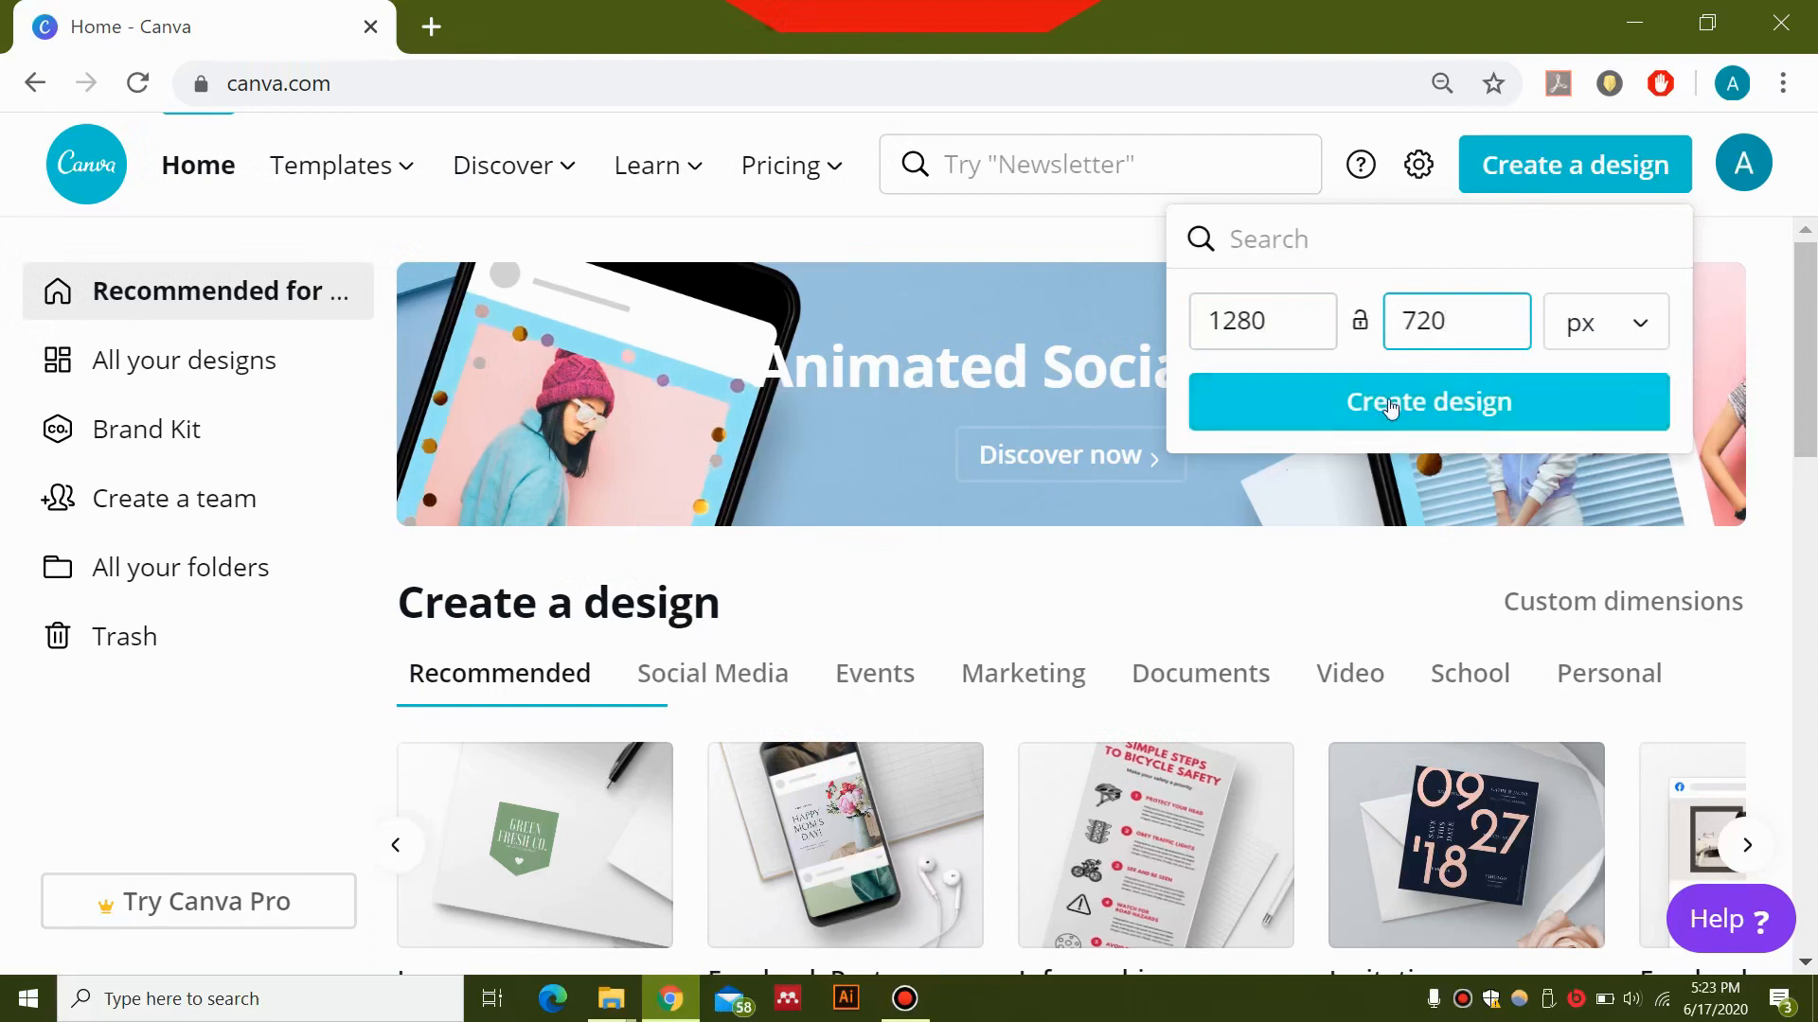
pyautogui.click(1390, 406)
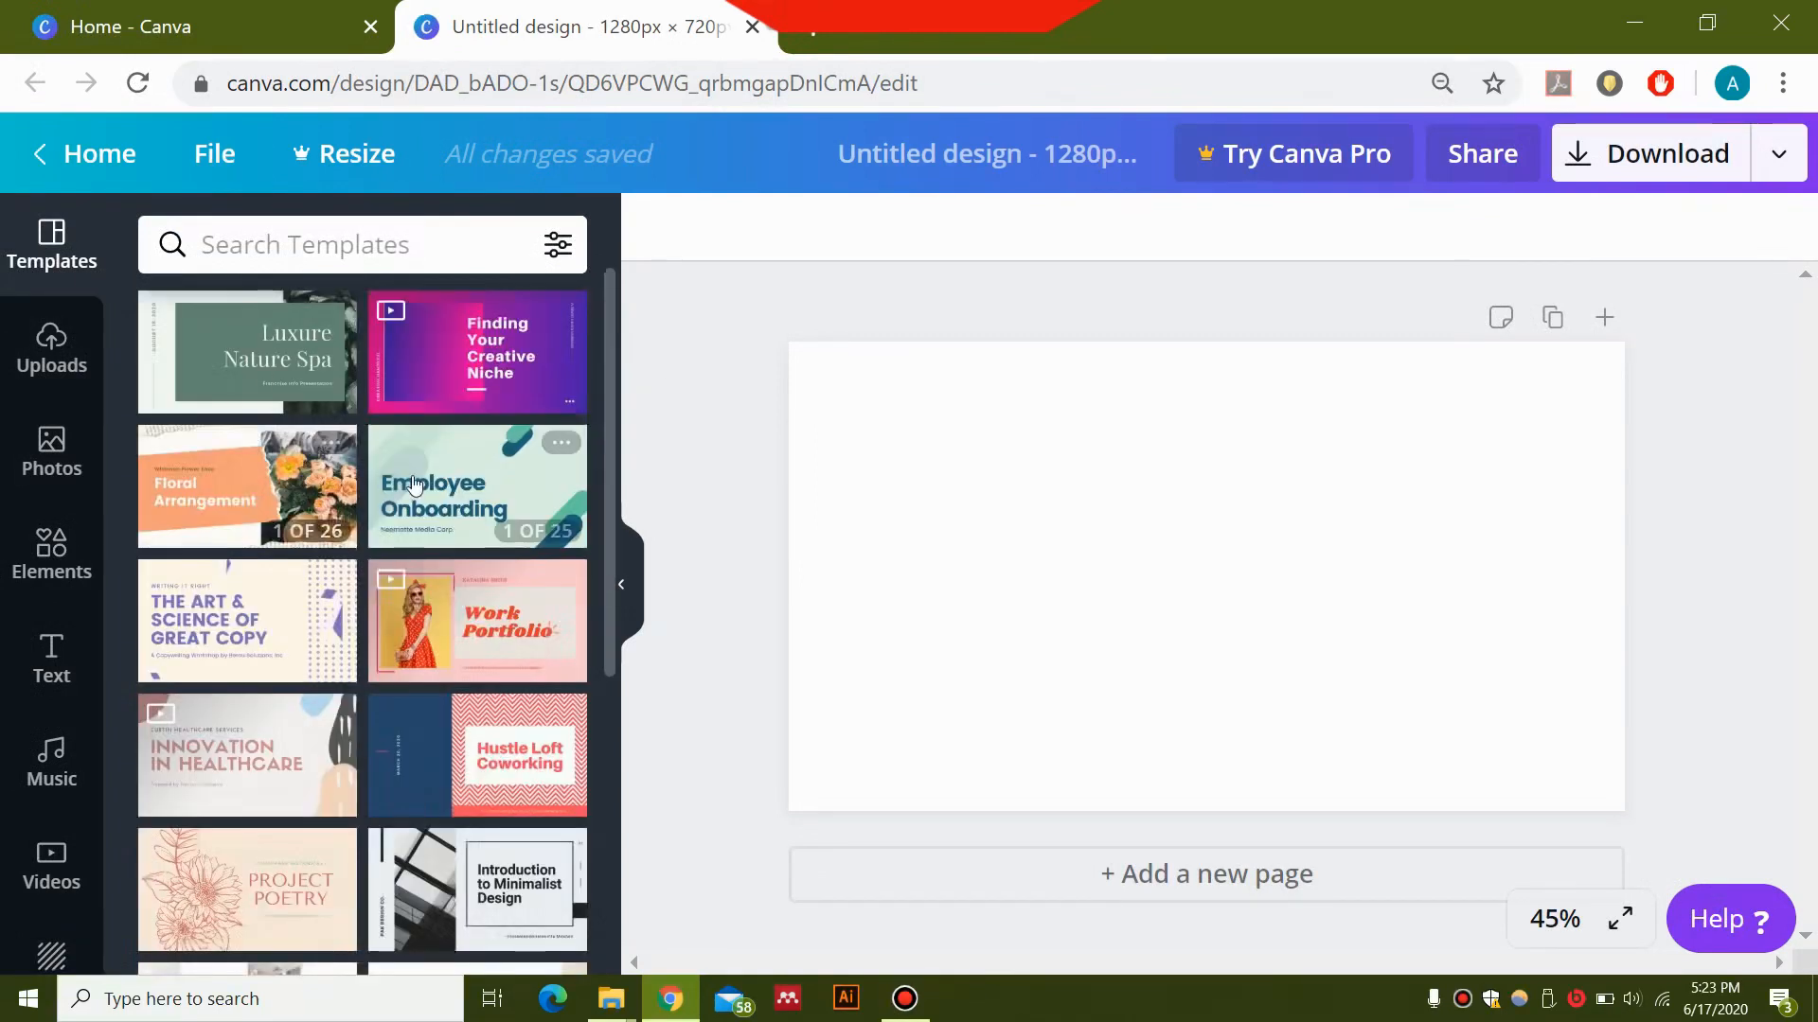
# Try the Floral Arrangement cover from the Peach Flower Papercraft/Collage template set on the page and select its title text.
pyautogui.click(228, 519)
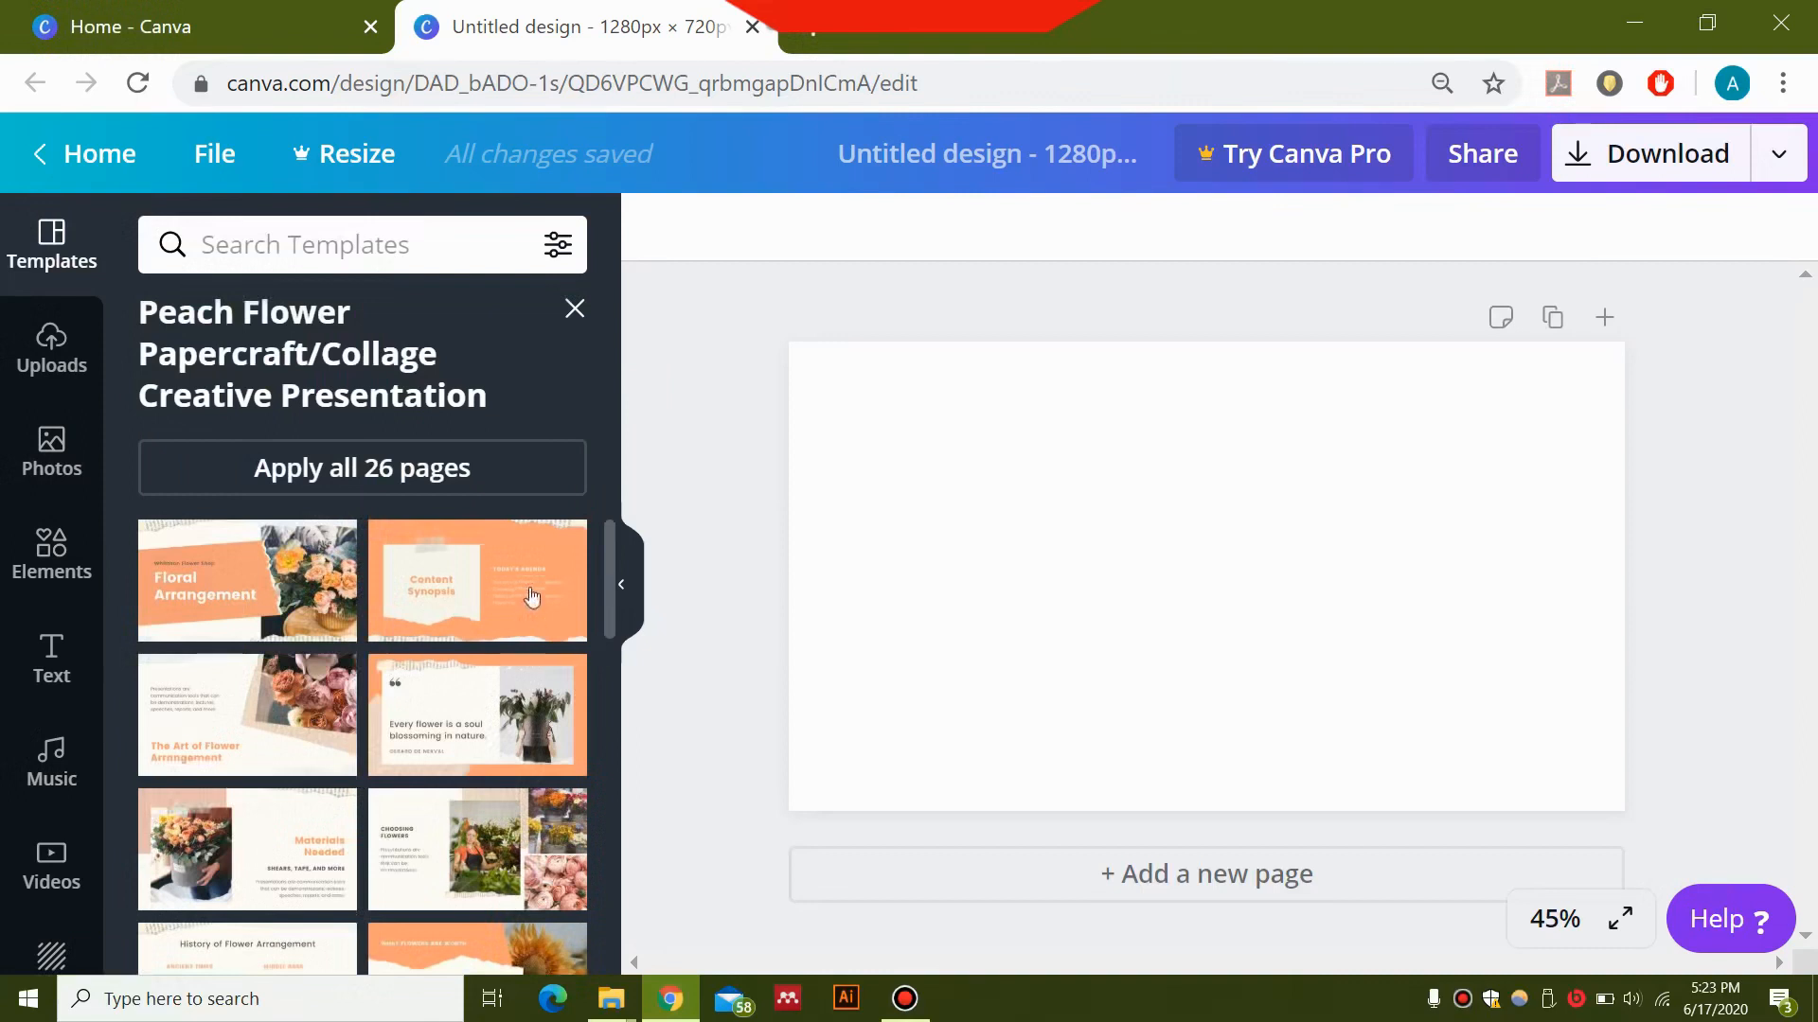
pyautogui.click(305, 593)
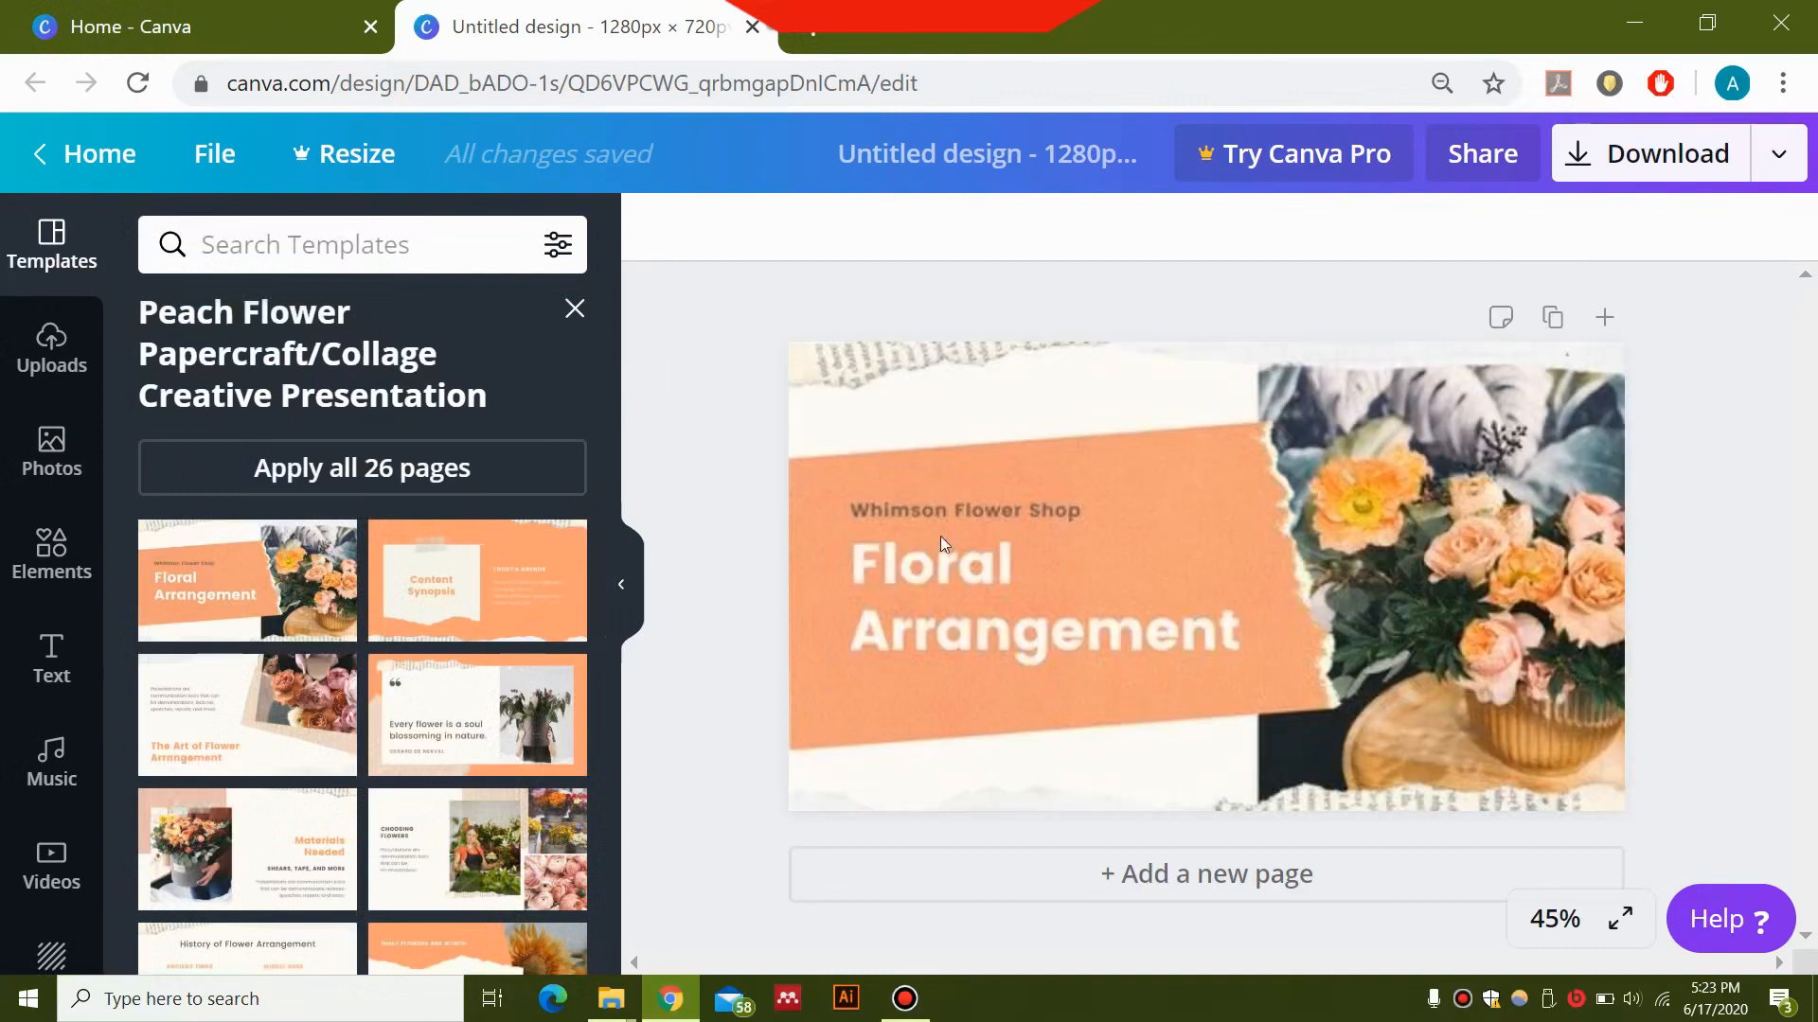
pyautogui.click(945, 564)
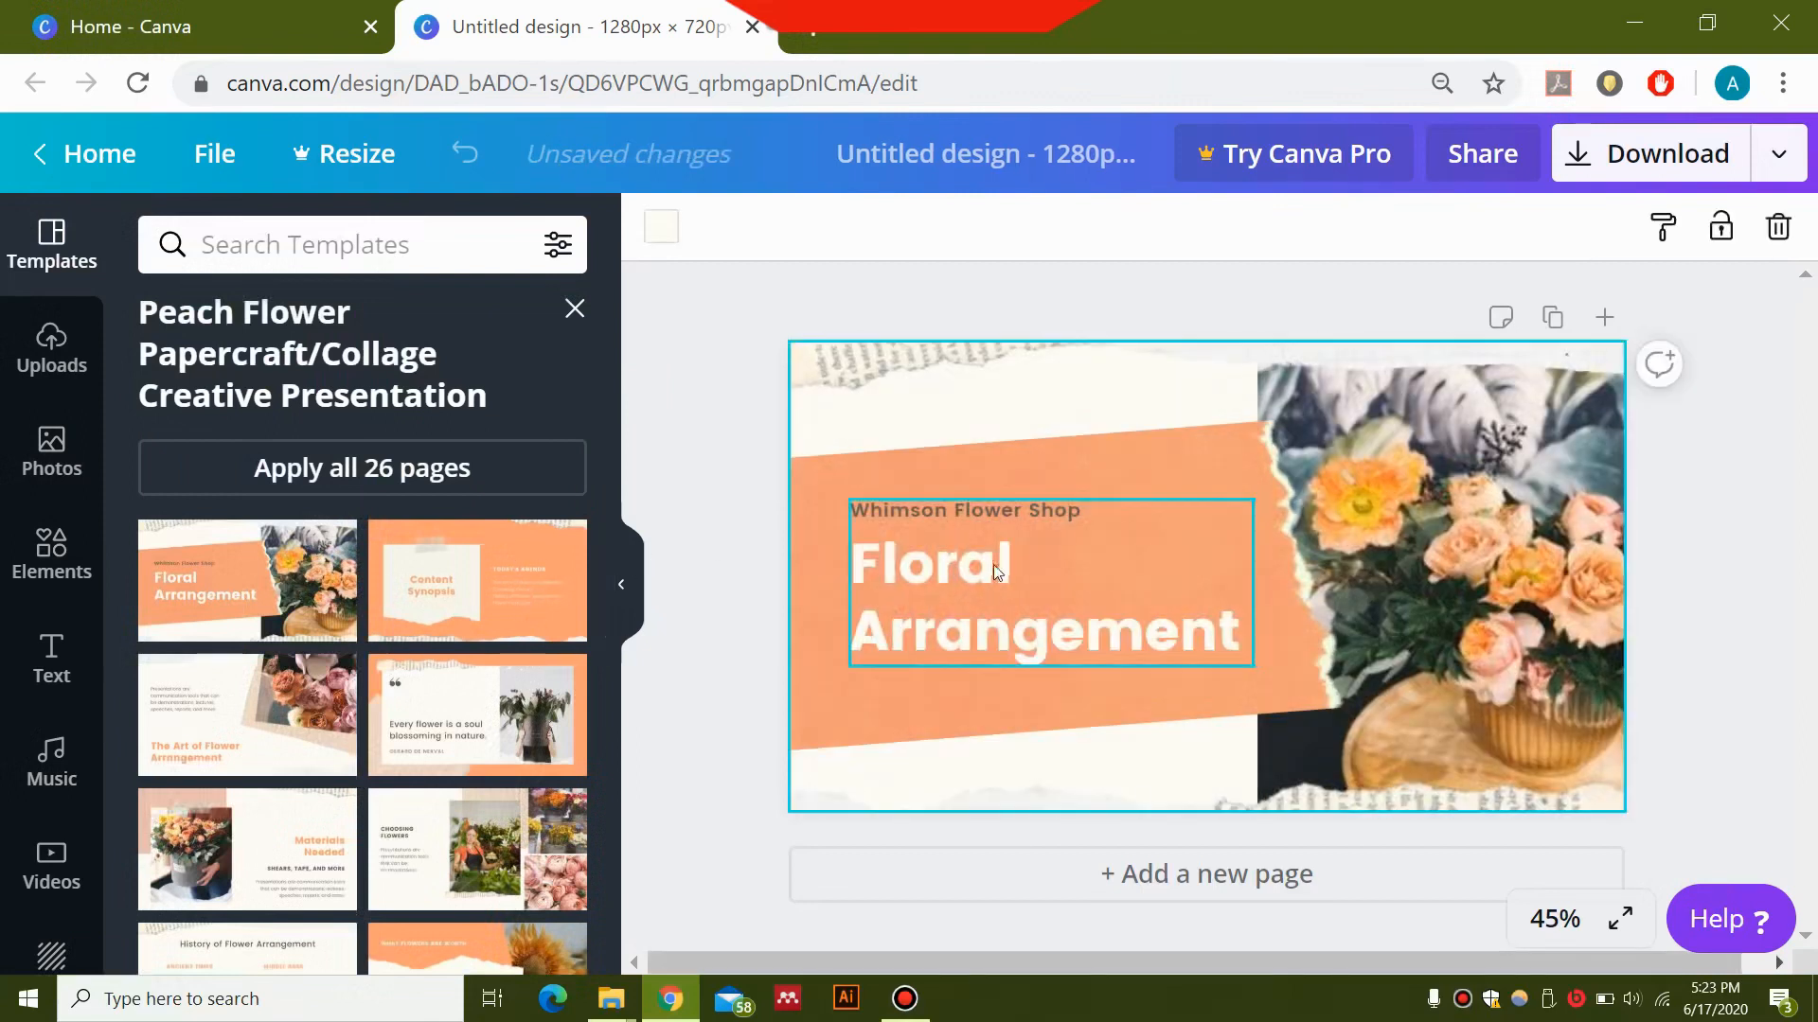
pyautogui.click(967, 575)
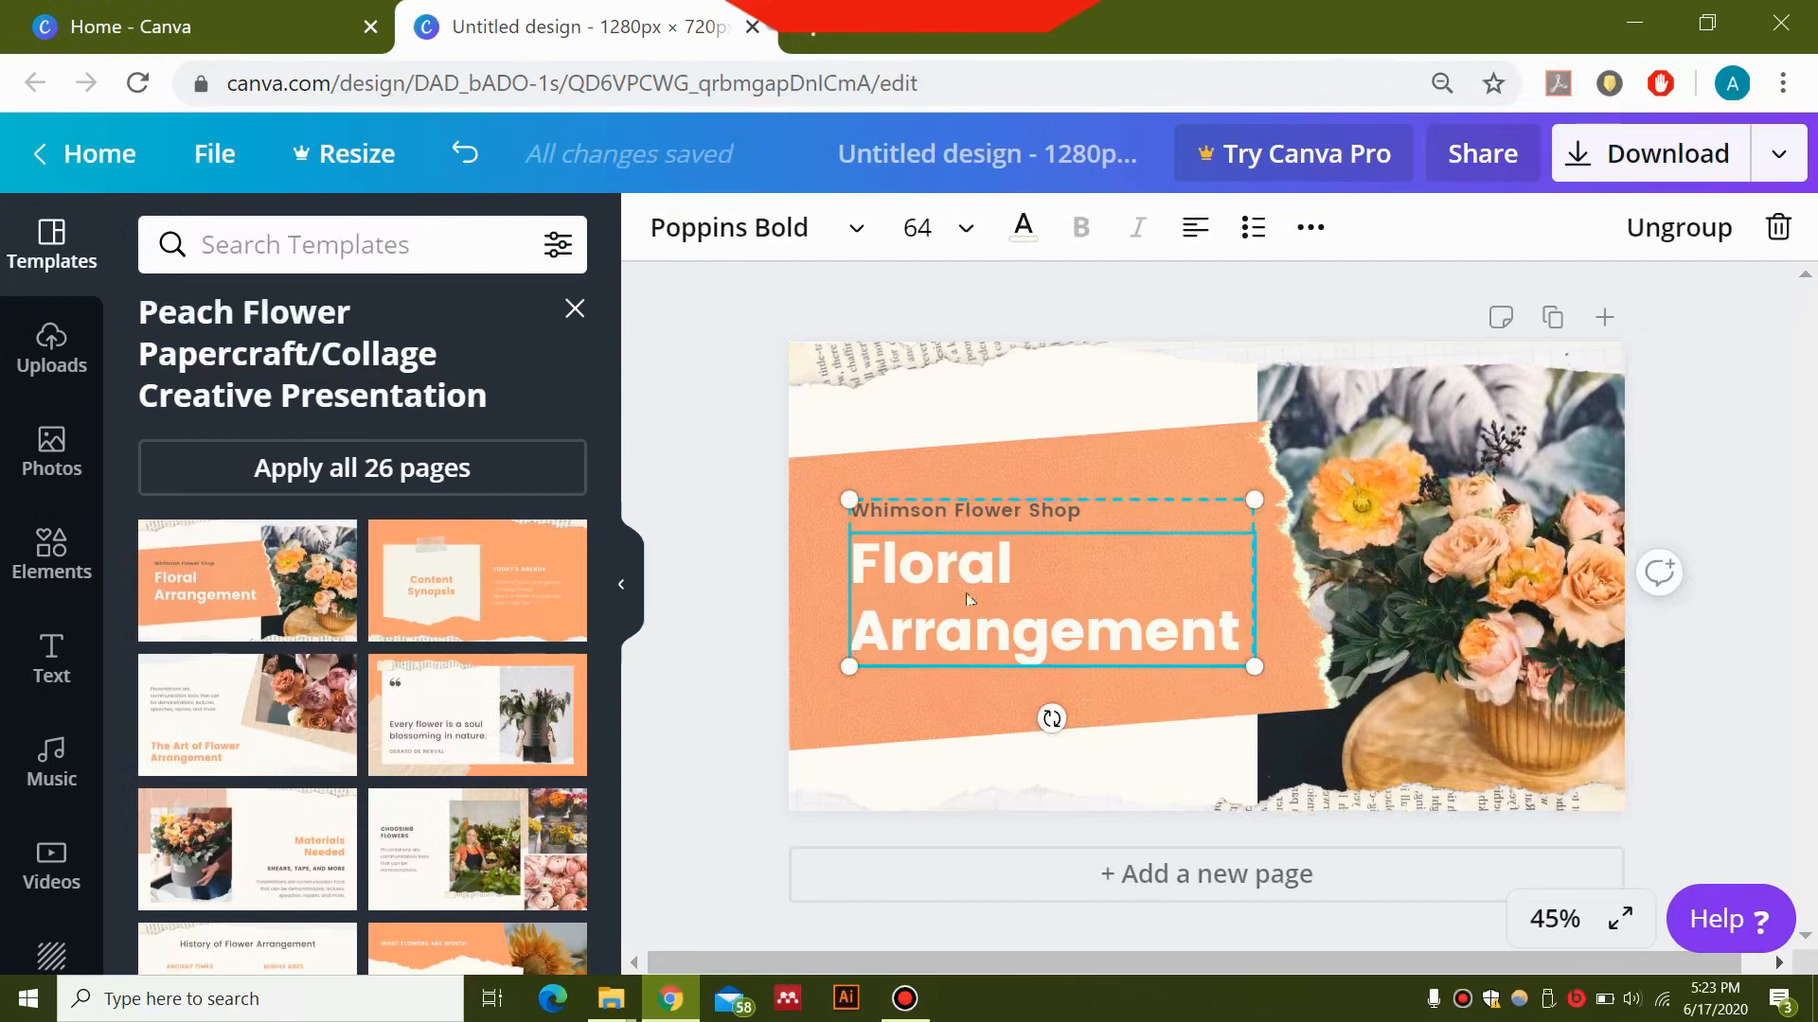
# Try the sunflower page from the same template set, and undo both template applications to restore the blank page.
pyautogui.scroll(-1, 462, 771)
pyautogui.click(468, 769)
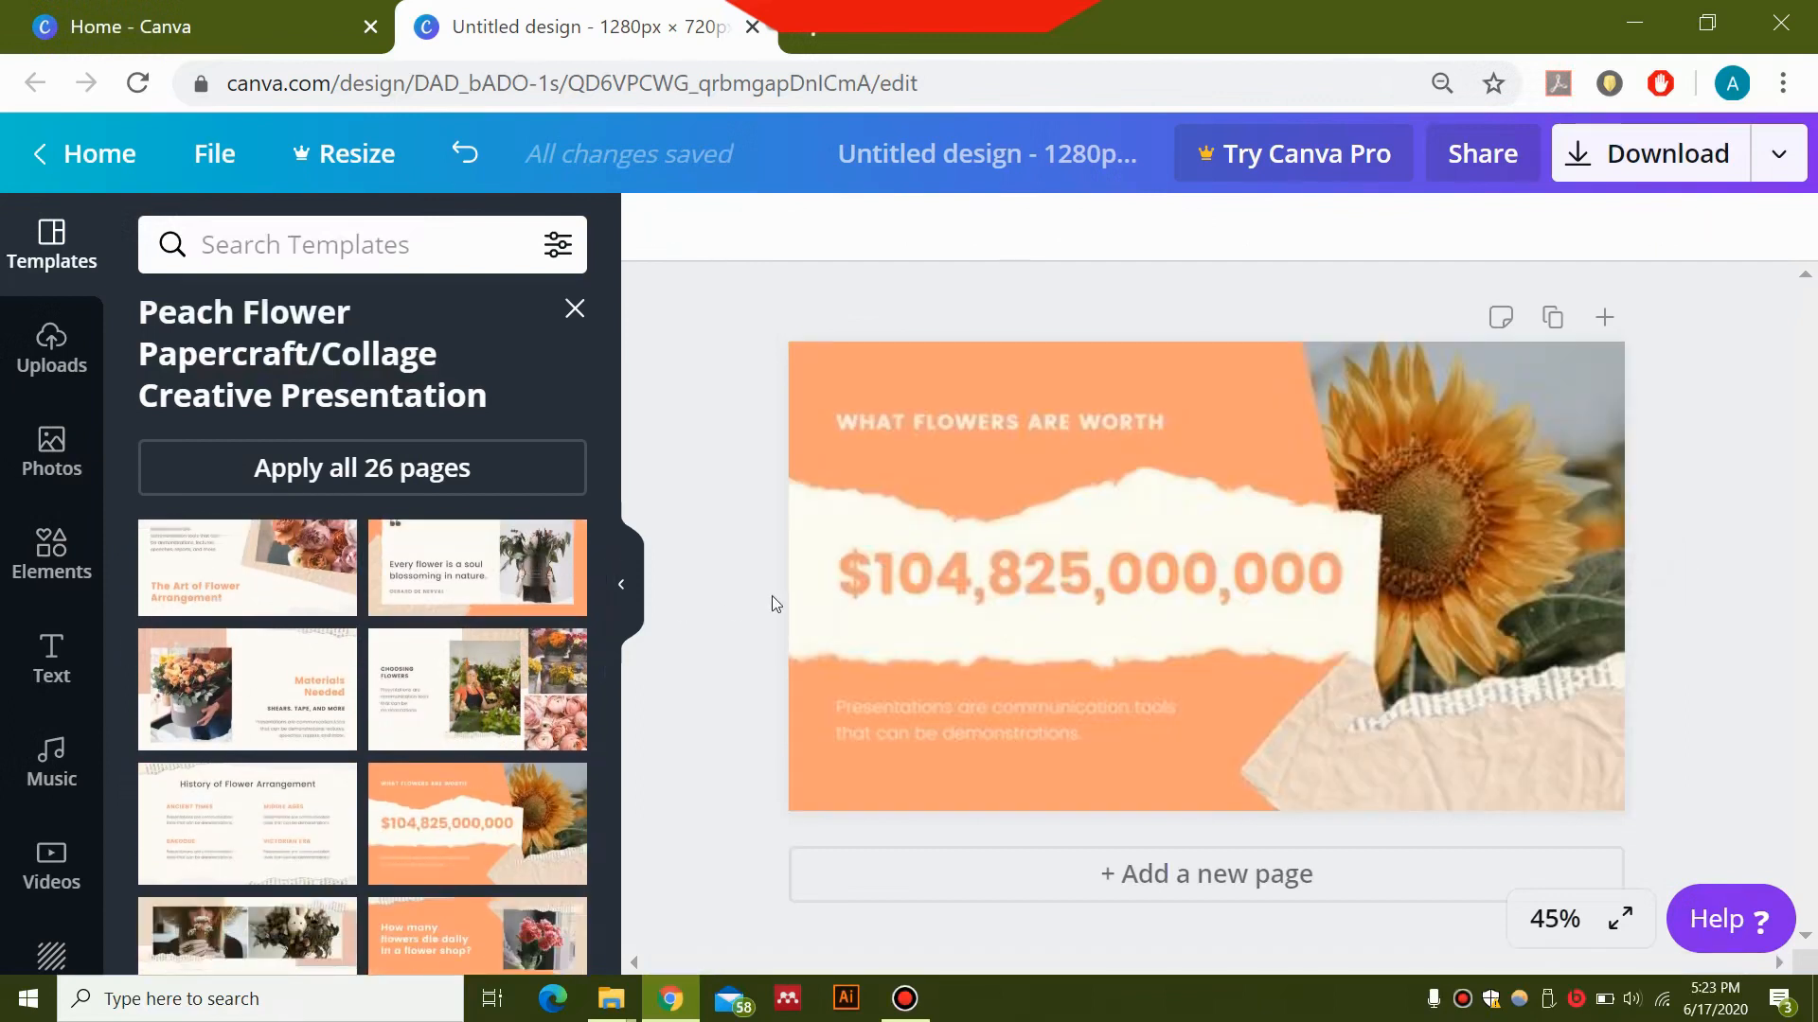
pyautogui.hotkey('ctrl', 'z')
pyautogui.hotkey('ctrl', 'z')
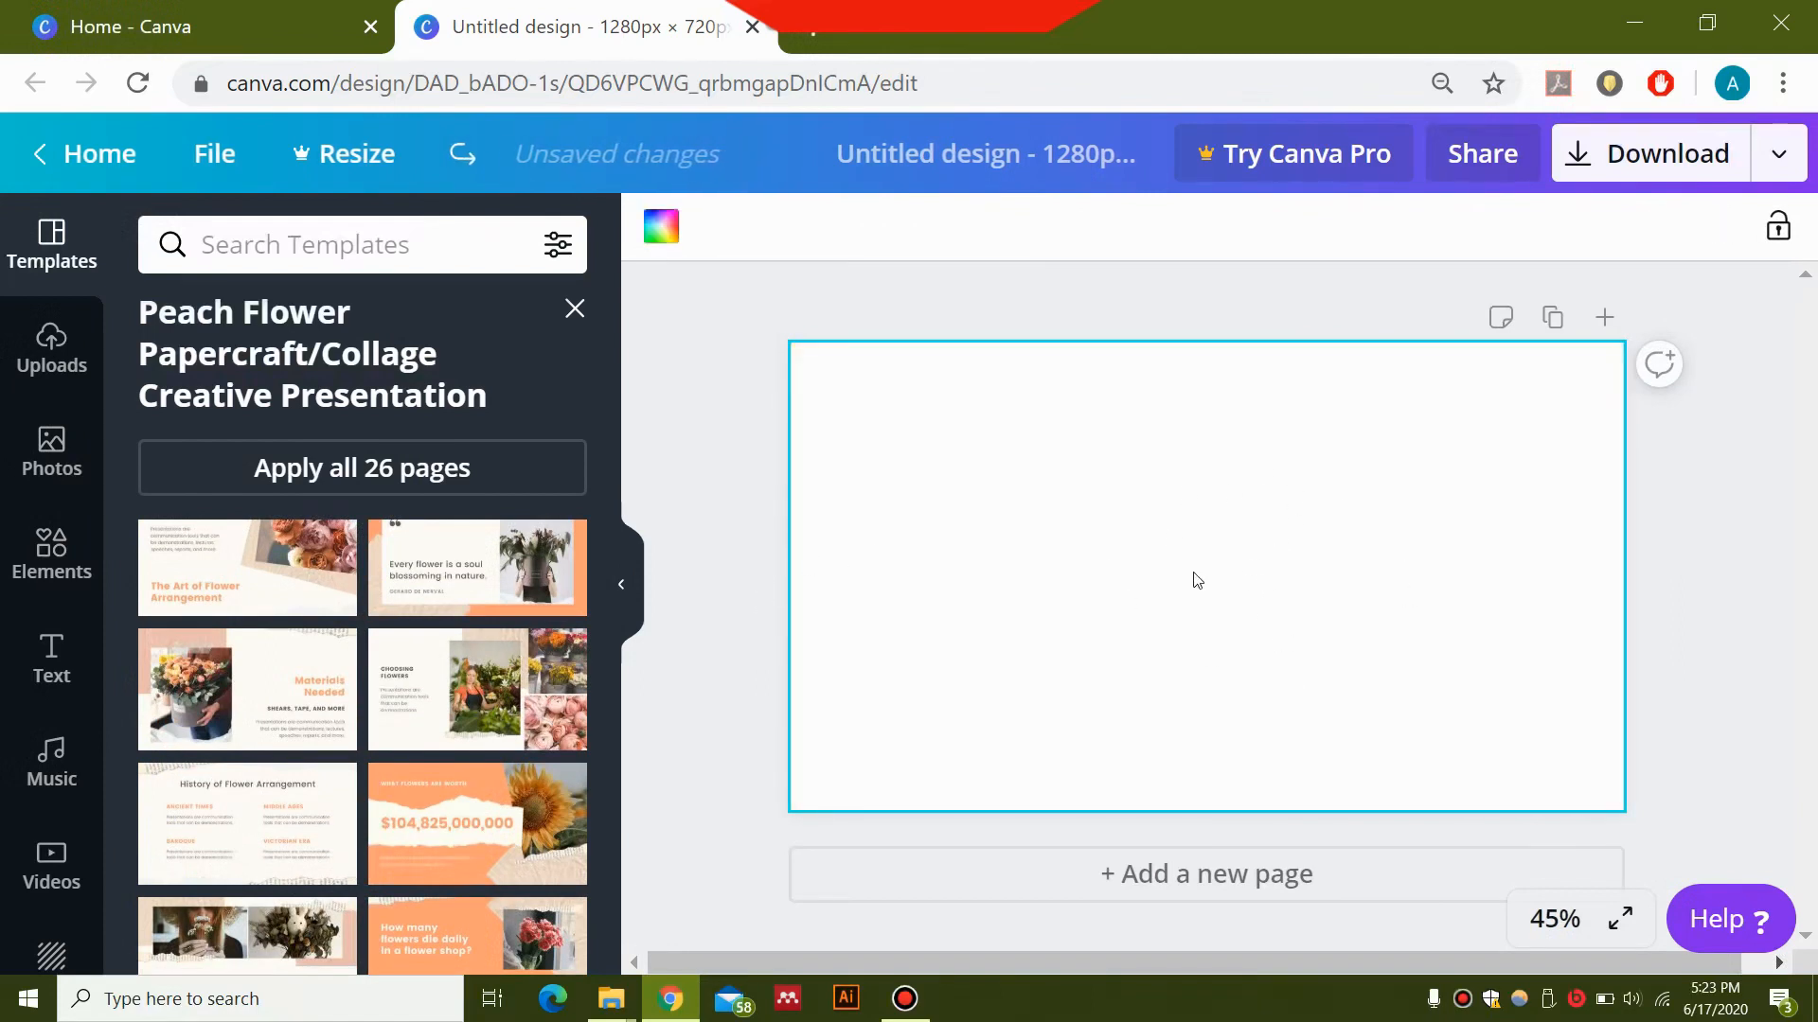
pyautogui.scroll(2, 431, 549)
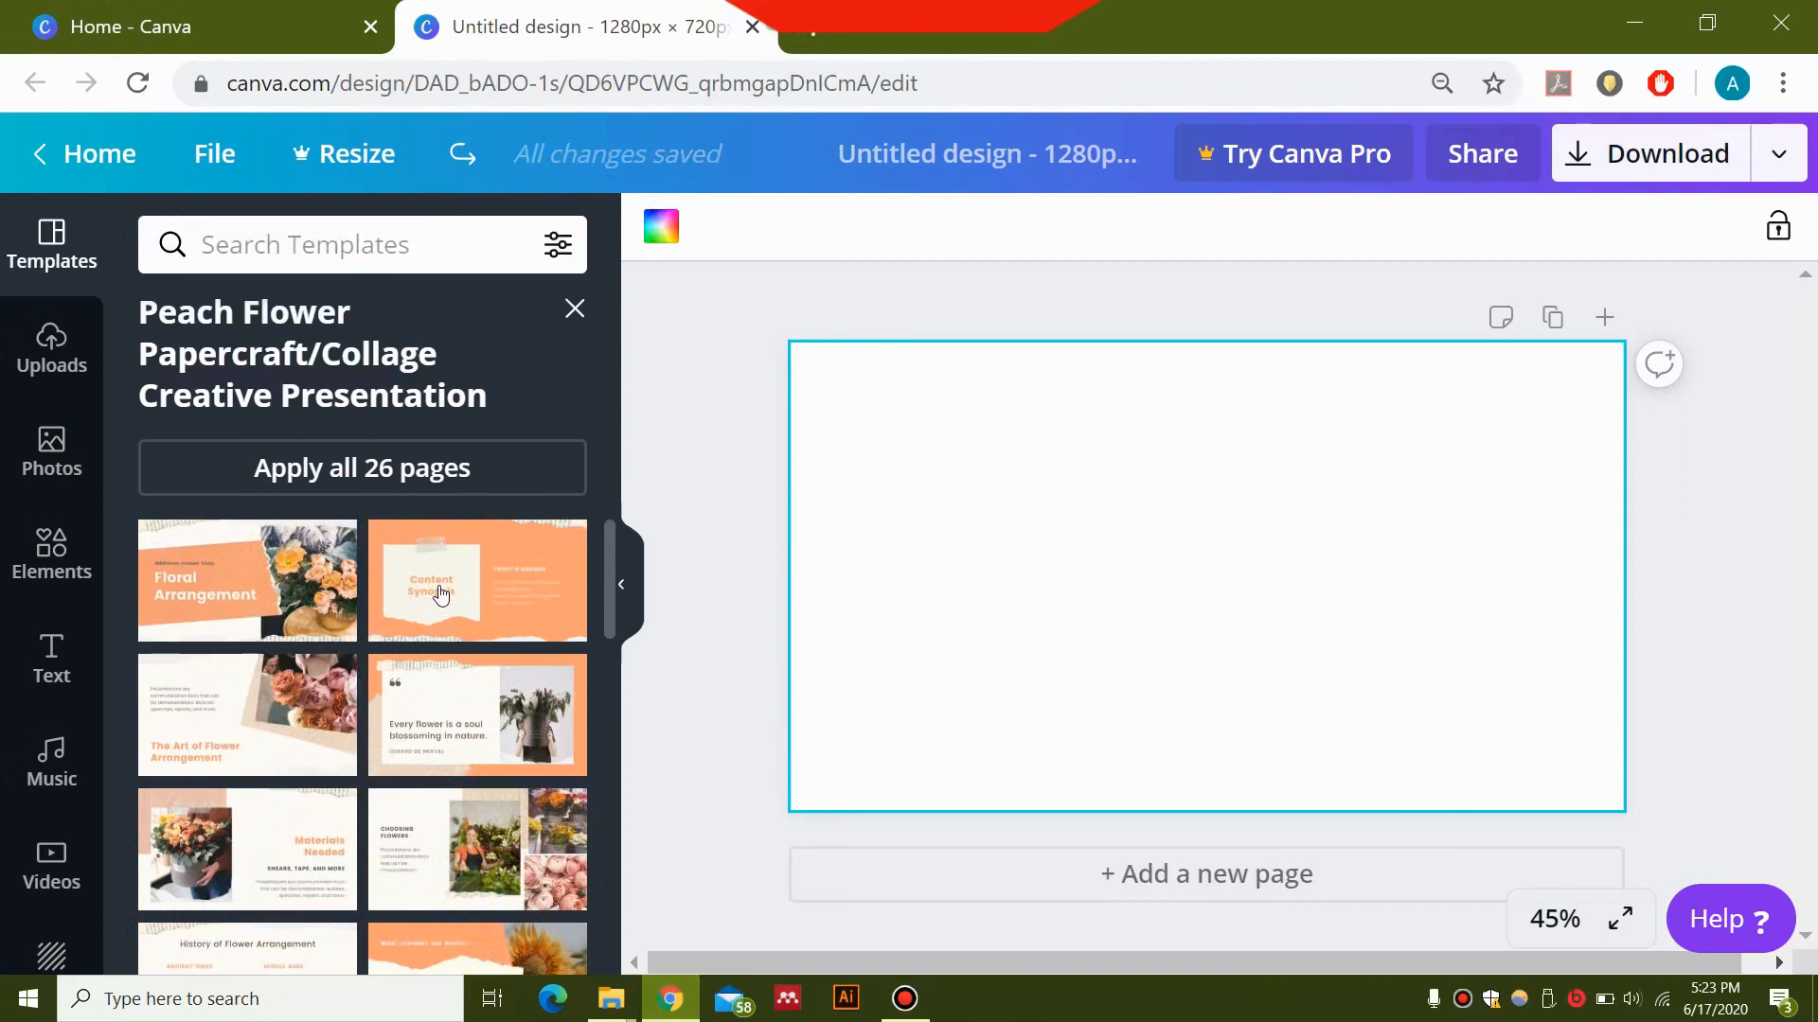
pyautogui.click(574, 310)
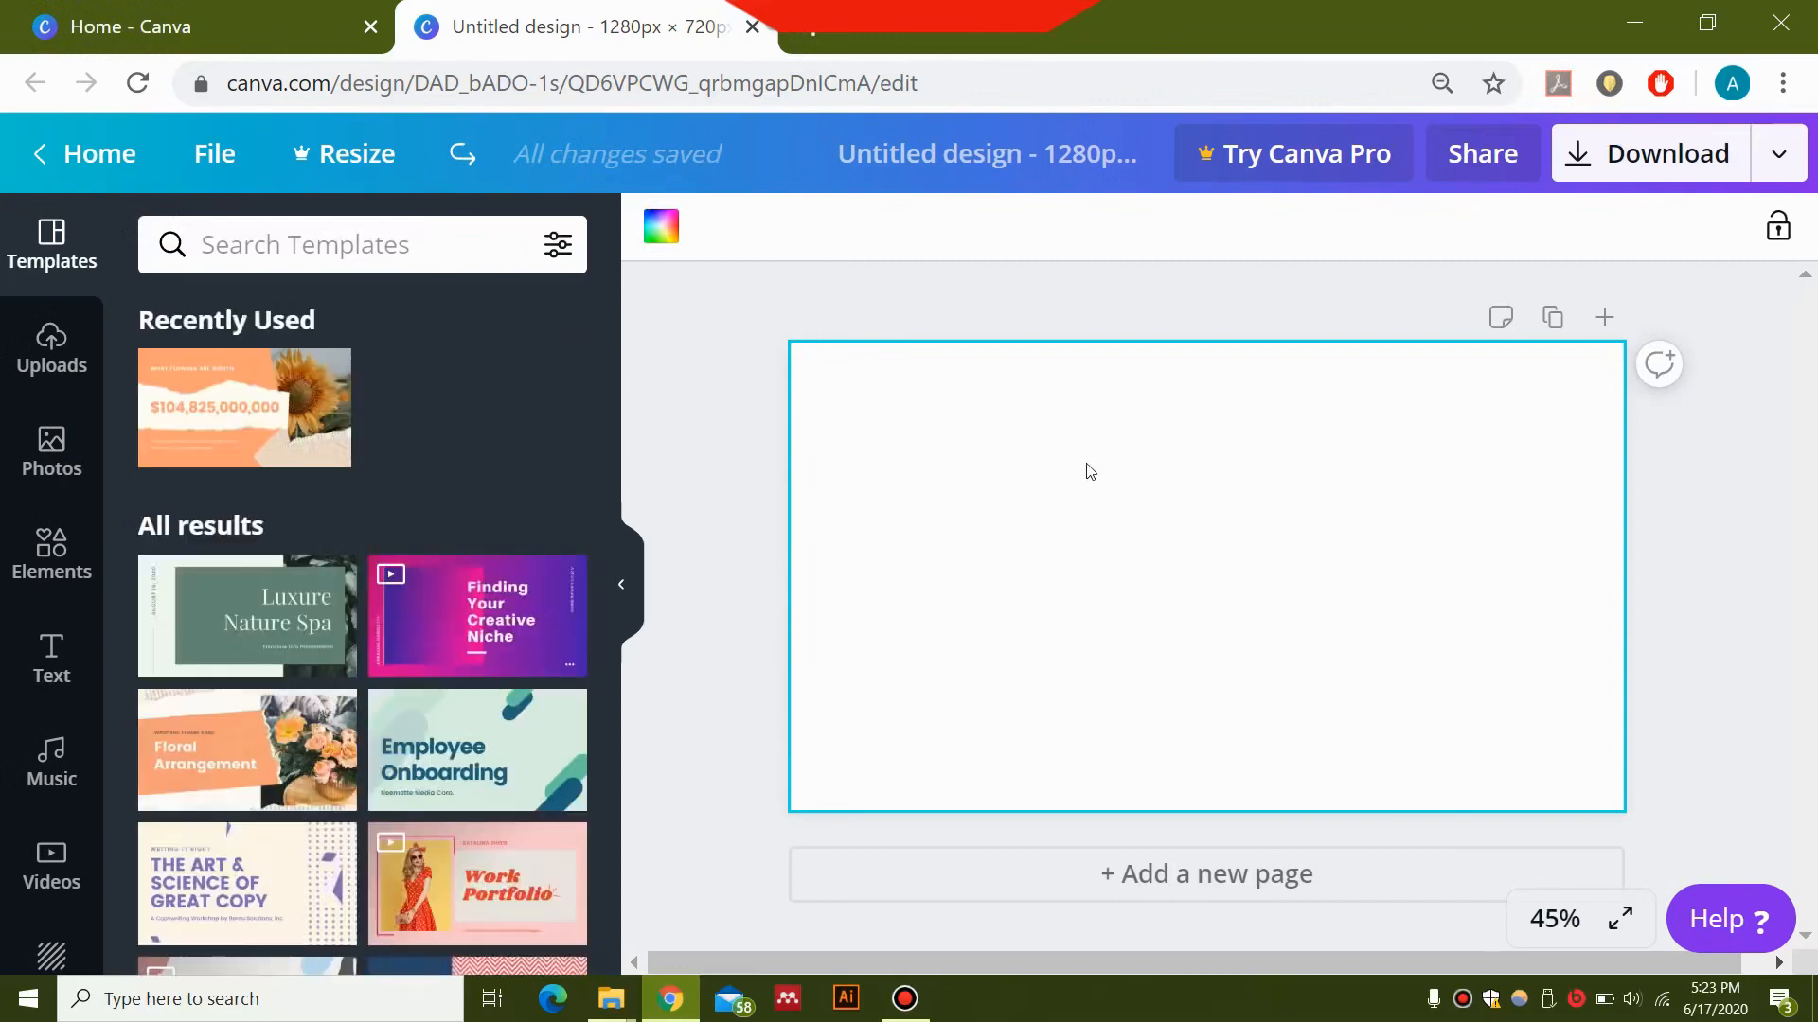
# Upload the cookie image from the LEARN BASICS OF CANVA folder and place it on the page.
pyautogui.click(1714, 28)
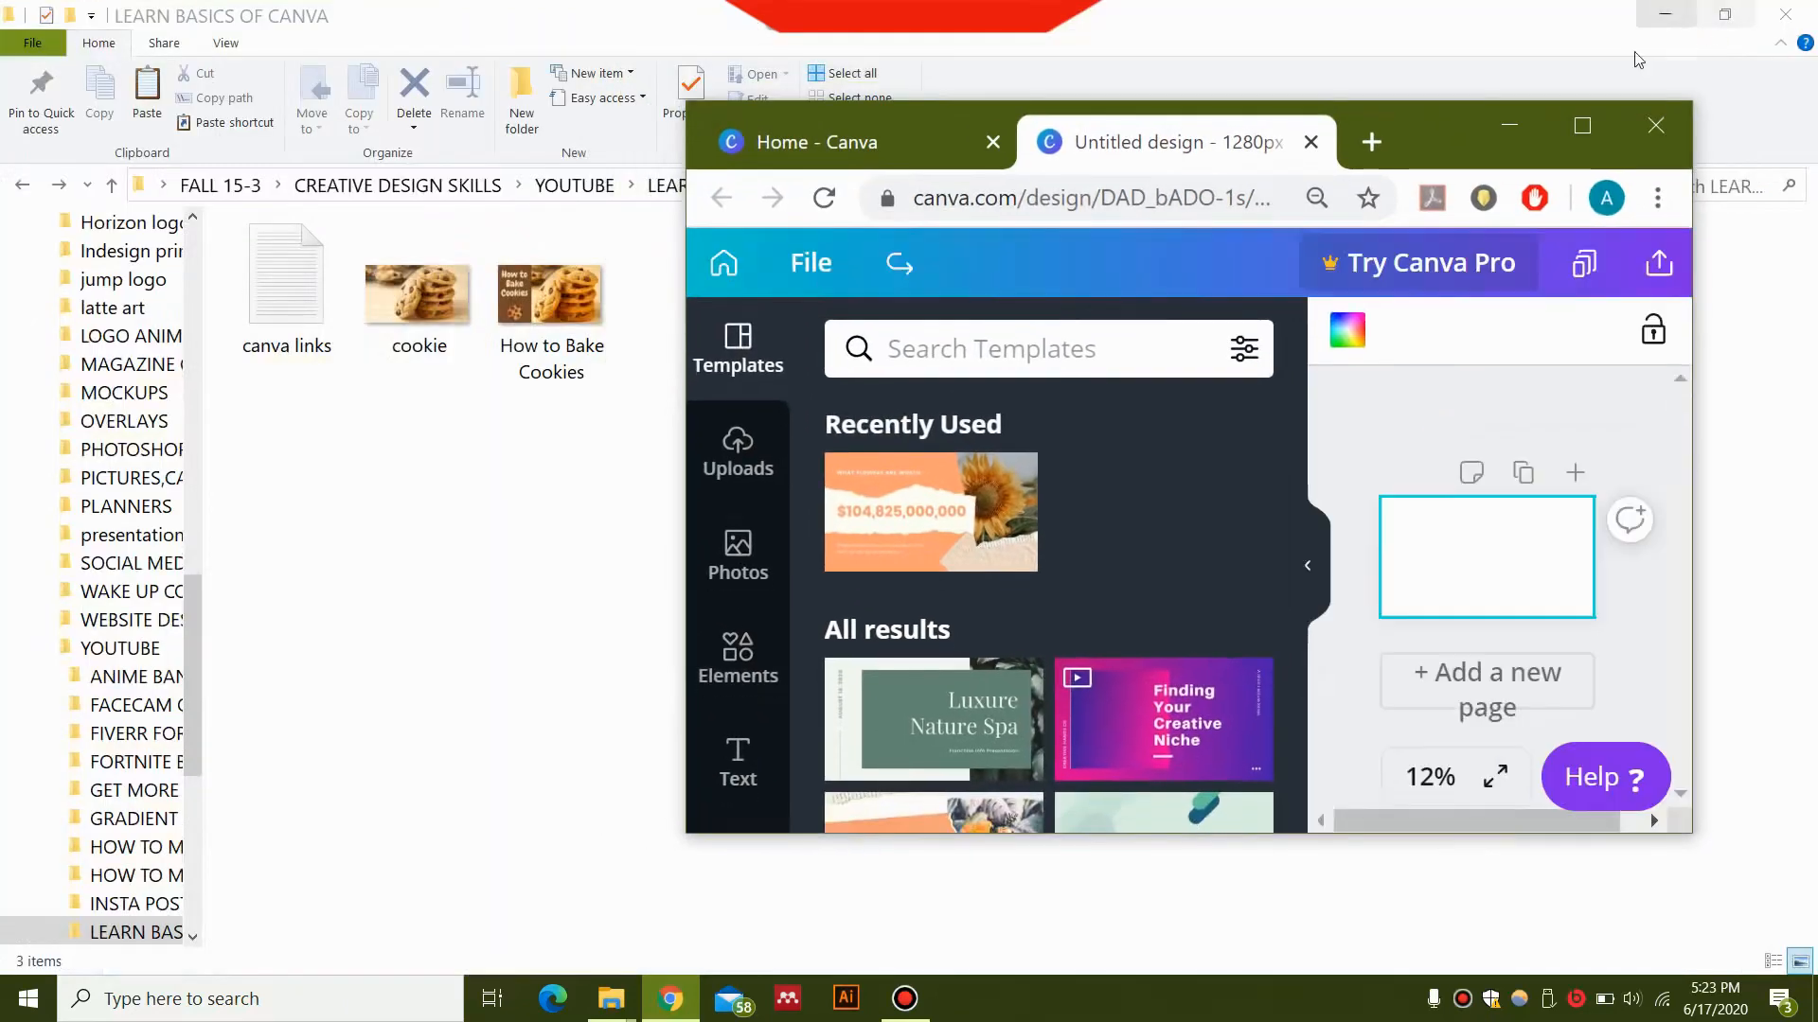
pyautogui.doubleClick(407, 313)
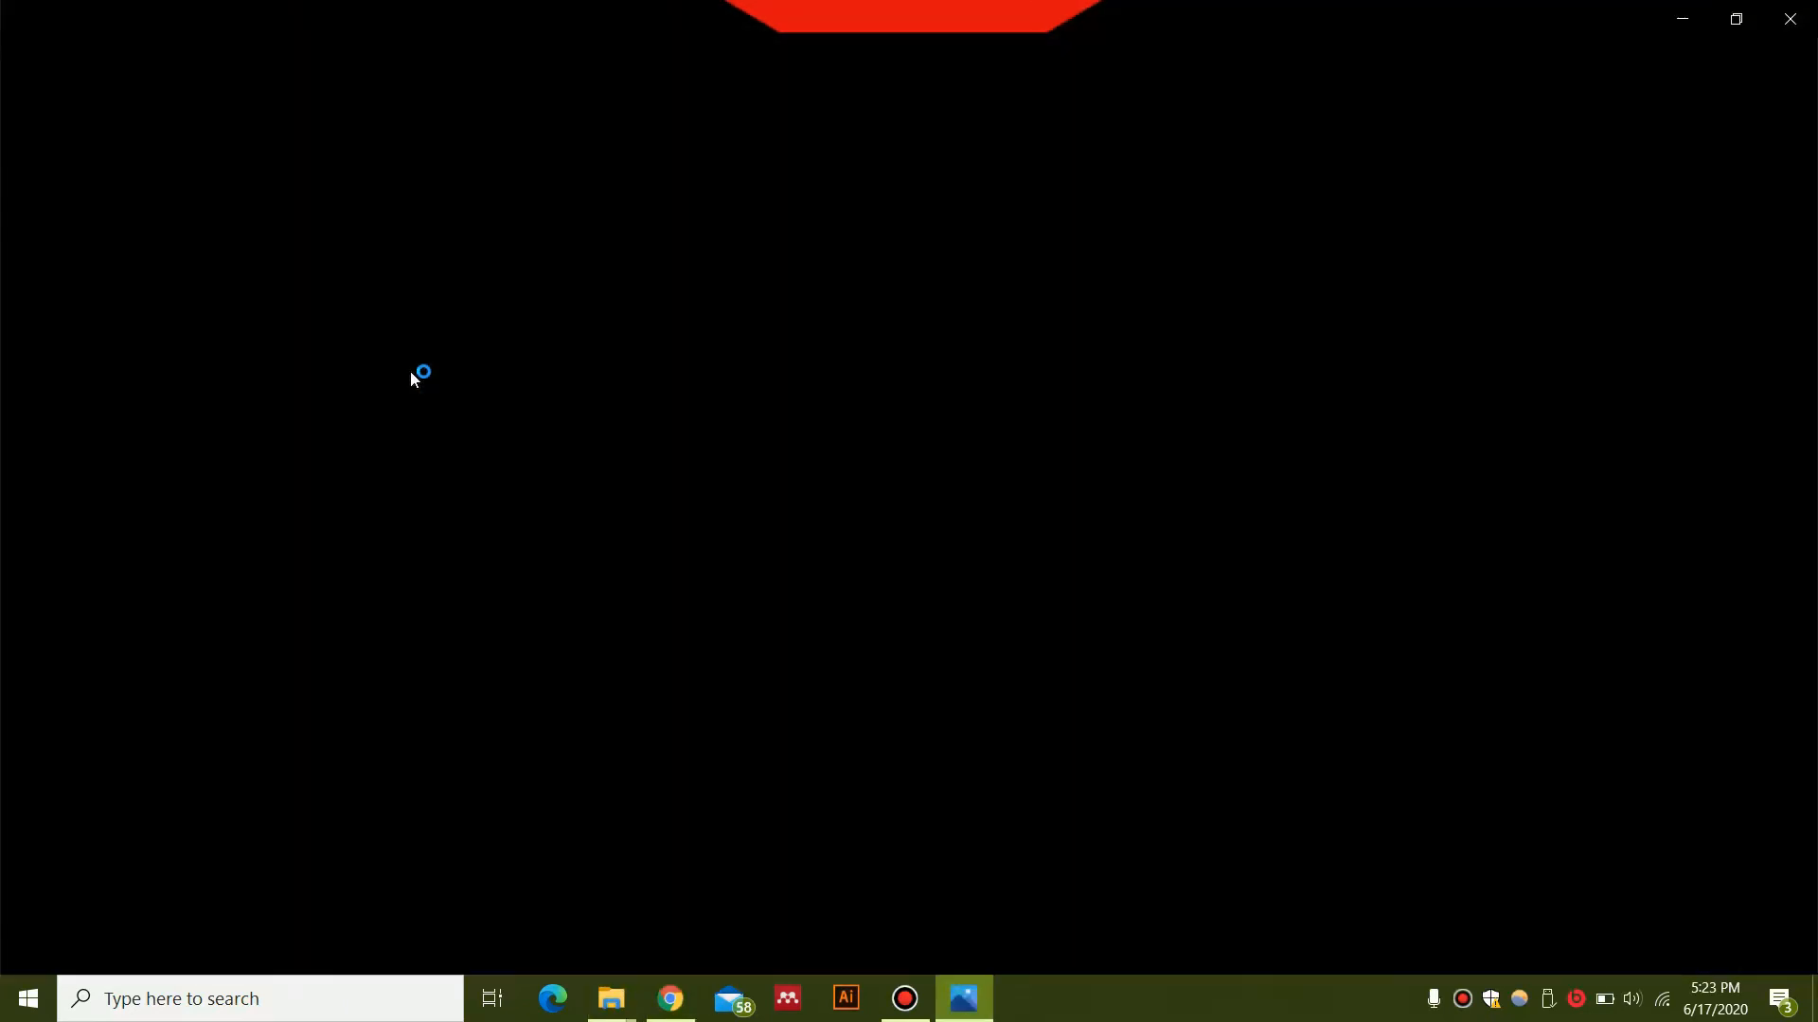
pyautogui.click(1789, 19)
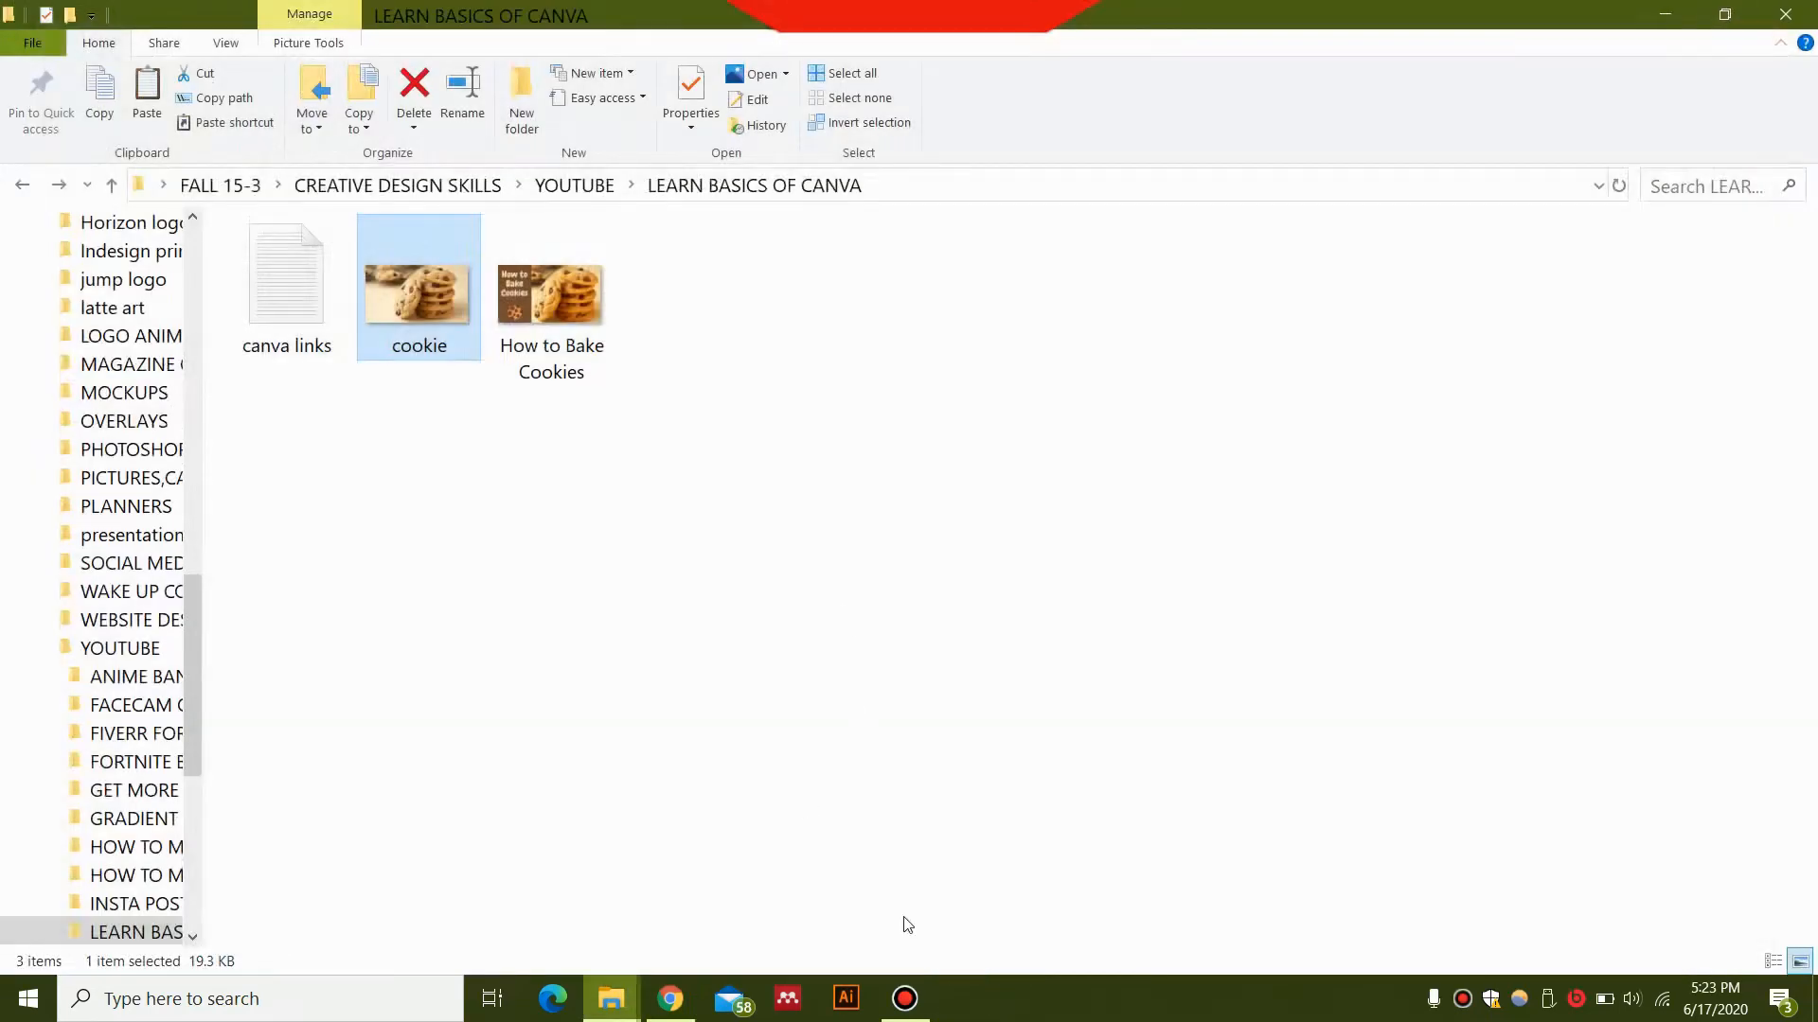
pyautogui.click(670, 999)
pyautogui.moveTo(417, 303); pyautogui.dragTo(1482, 602)
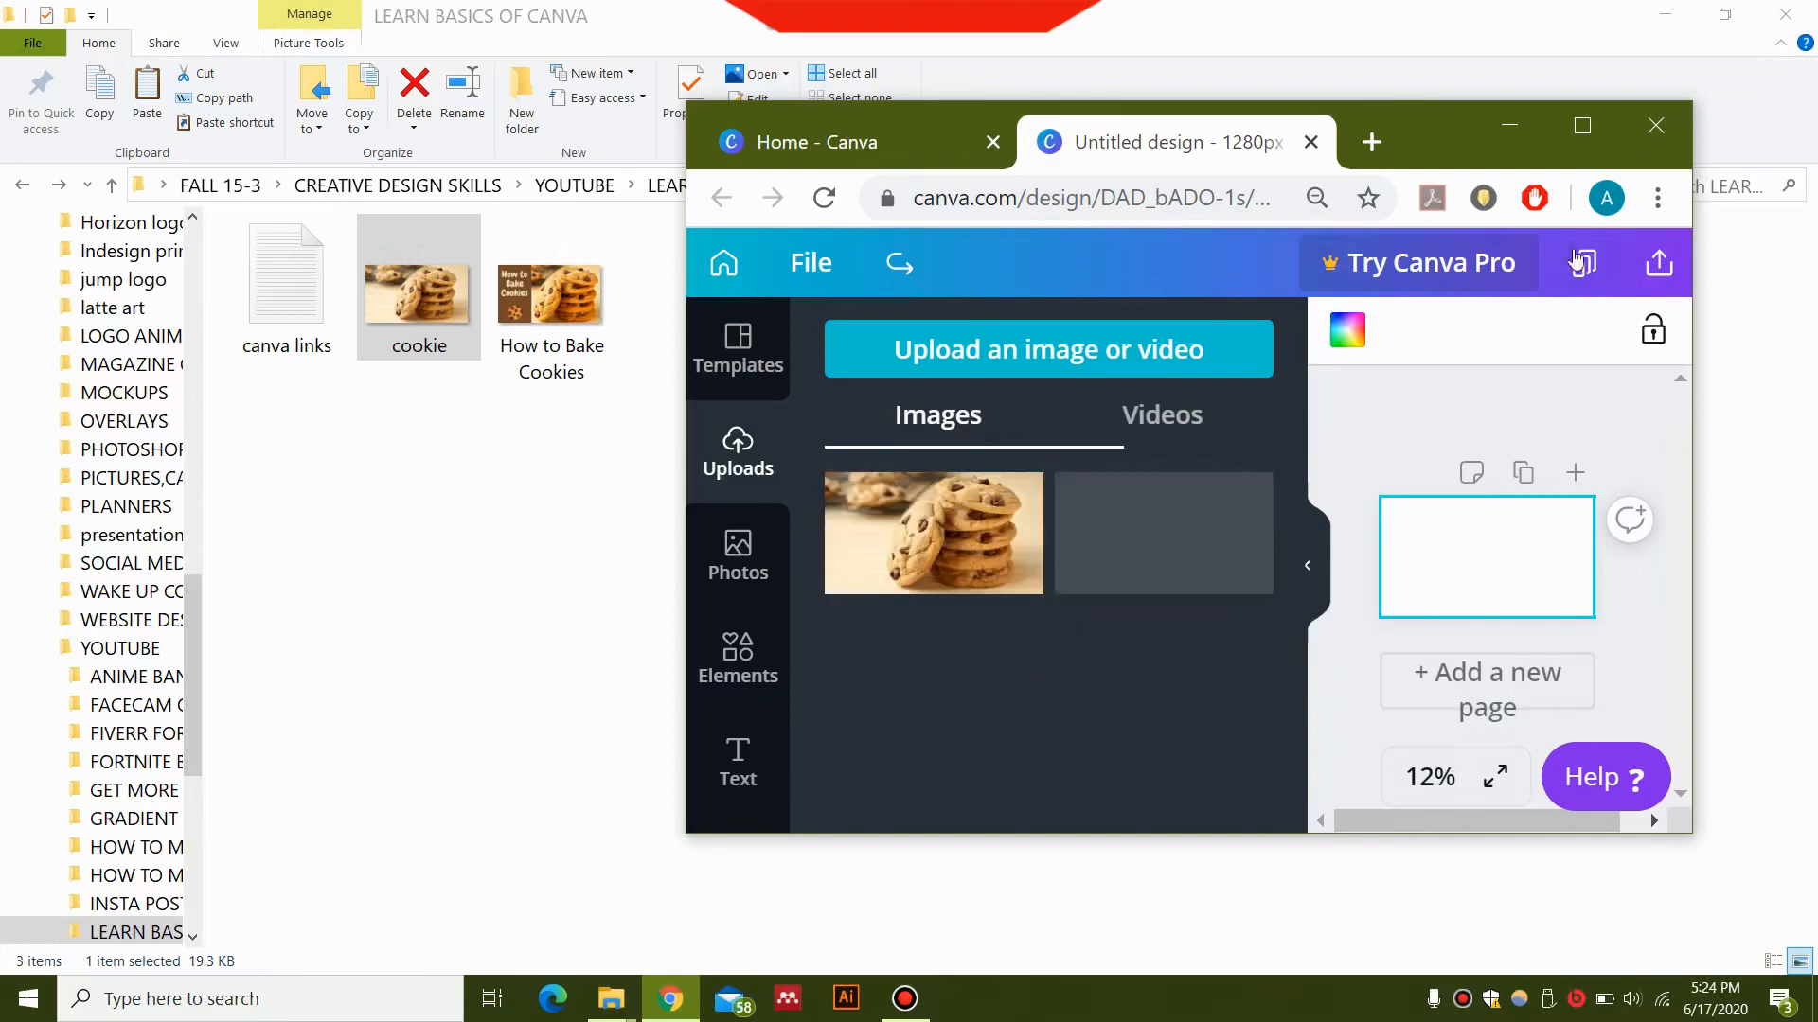
pyautogui.click(1582, 125)
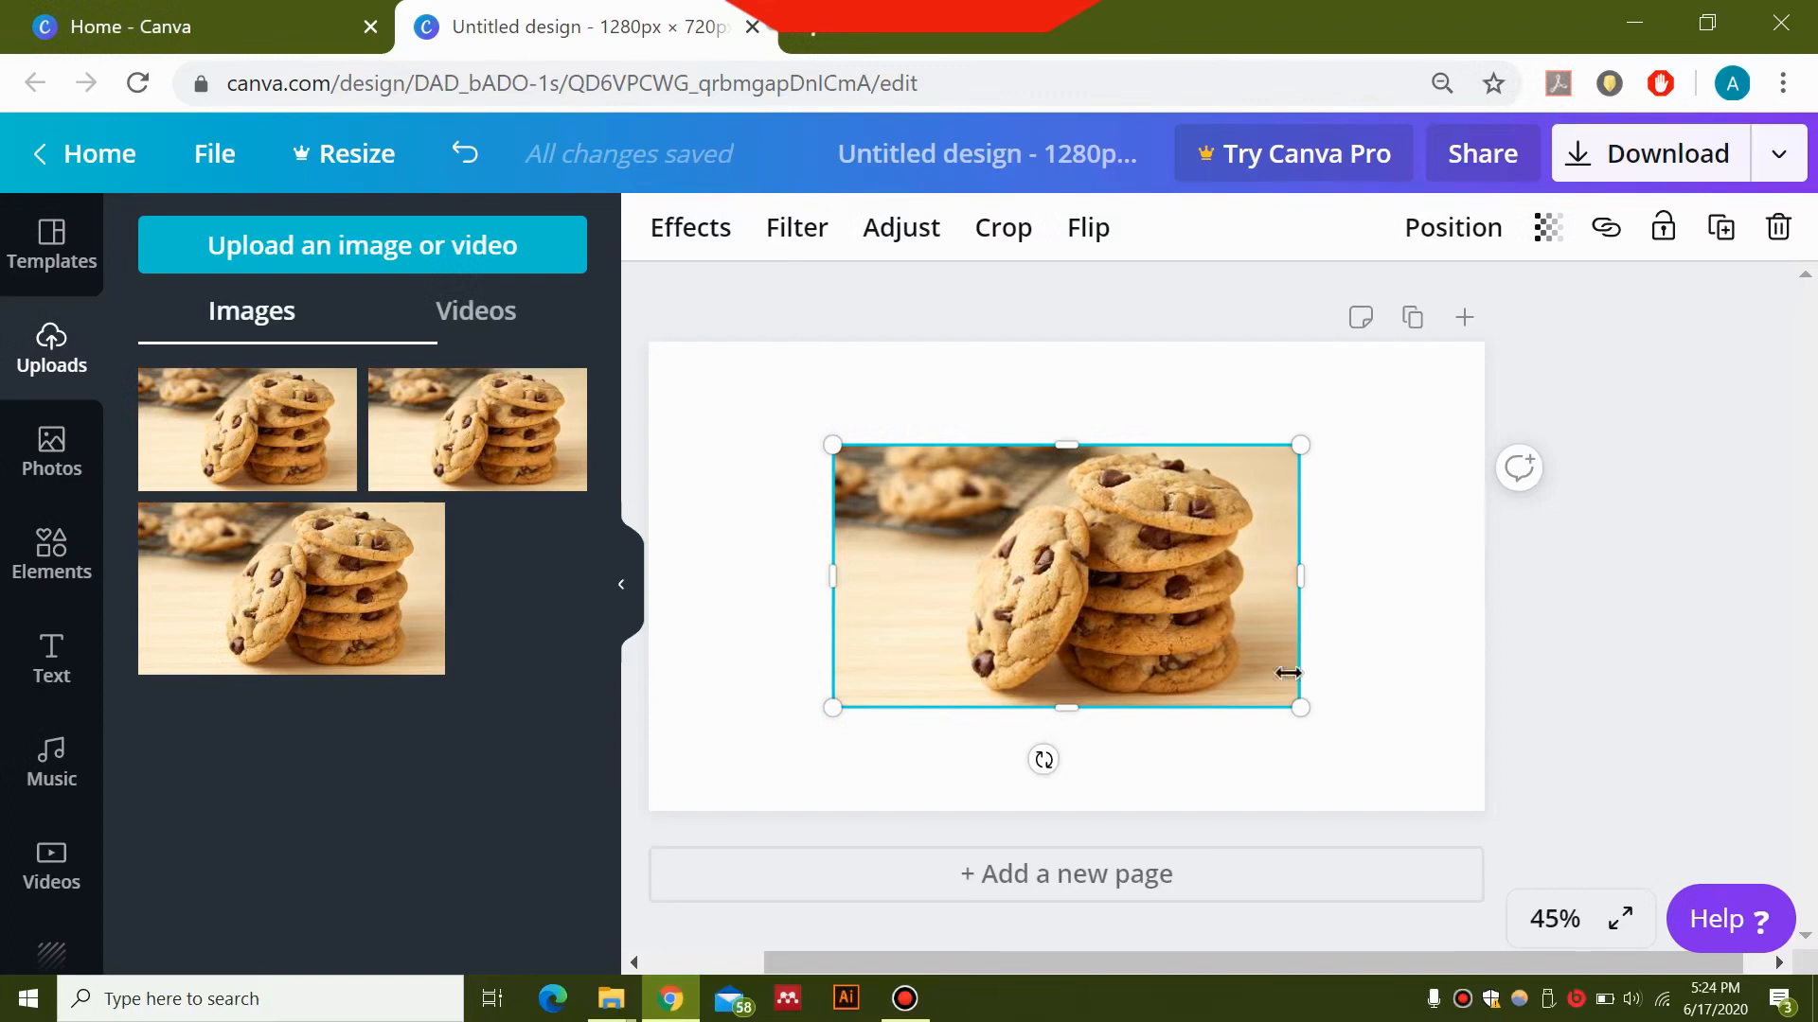
# Enlarge the cookie photo on the page and set it as the page background.
pyautogui.moveTo(1311, 712); pyautogui.dragTo(1594, 787)
pyautogui.rightClick(1343, 538)
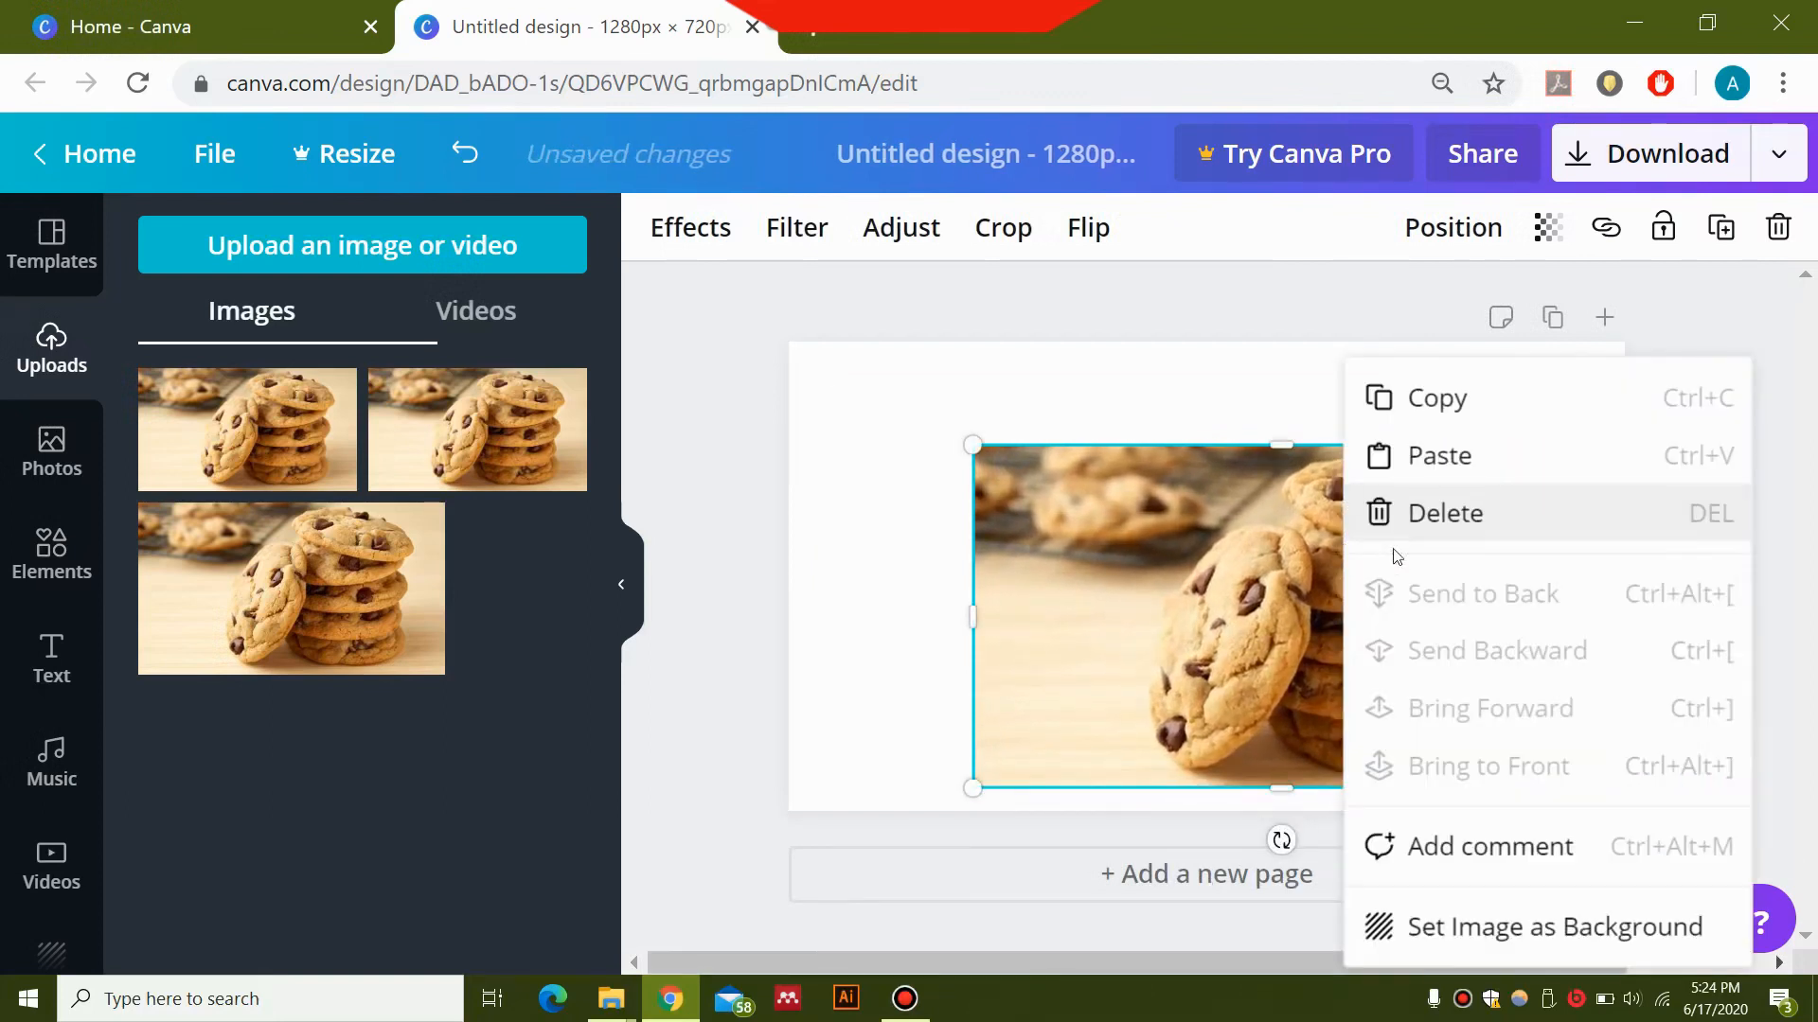
pyautogui.click(1420, 925)
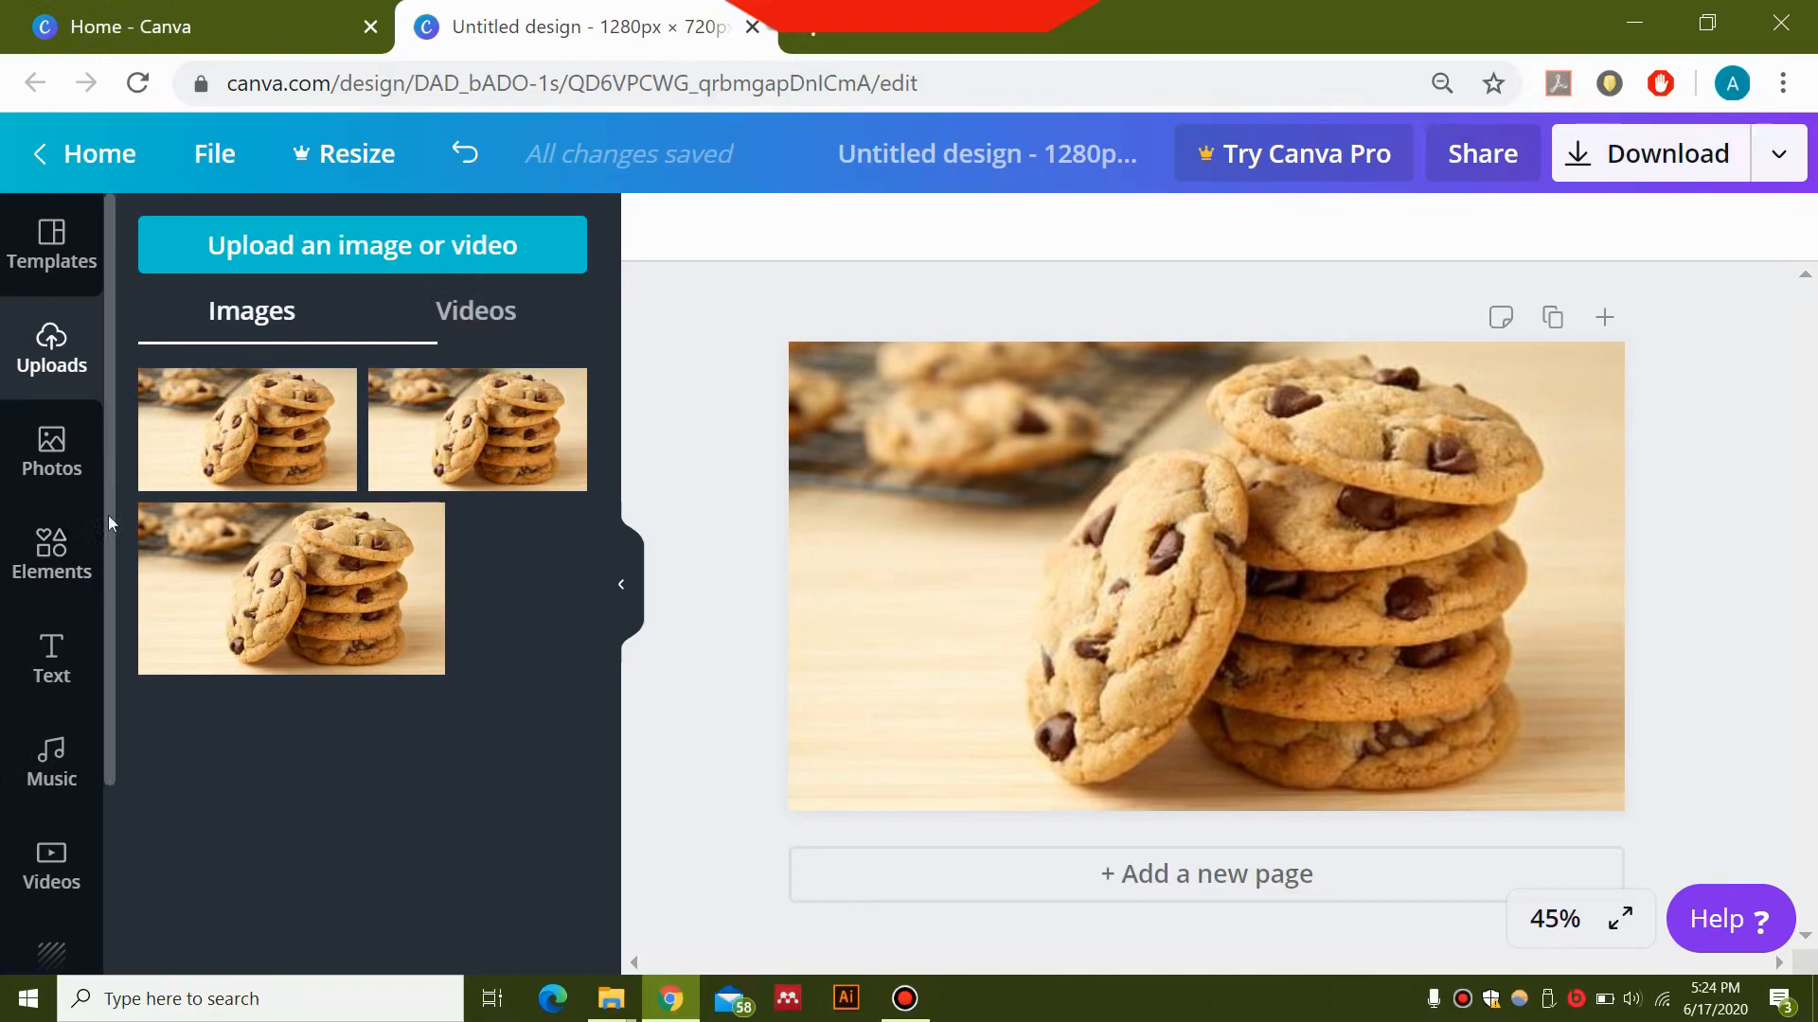
# Add a square from the basic shapes on top of the cookie background.
pyautogui.click(55, 568)
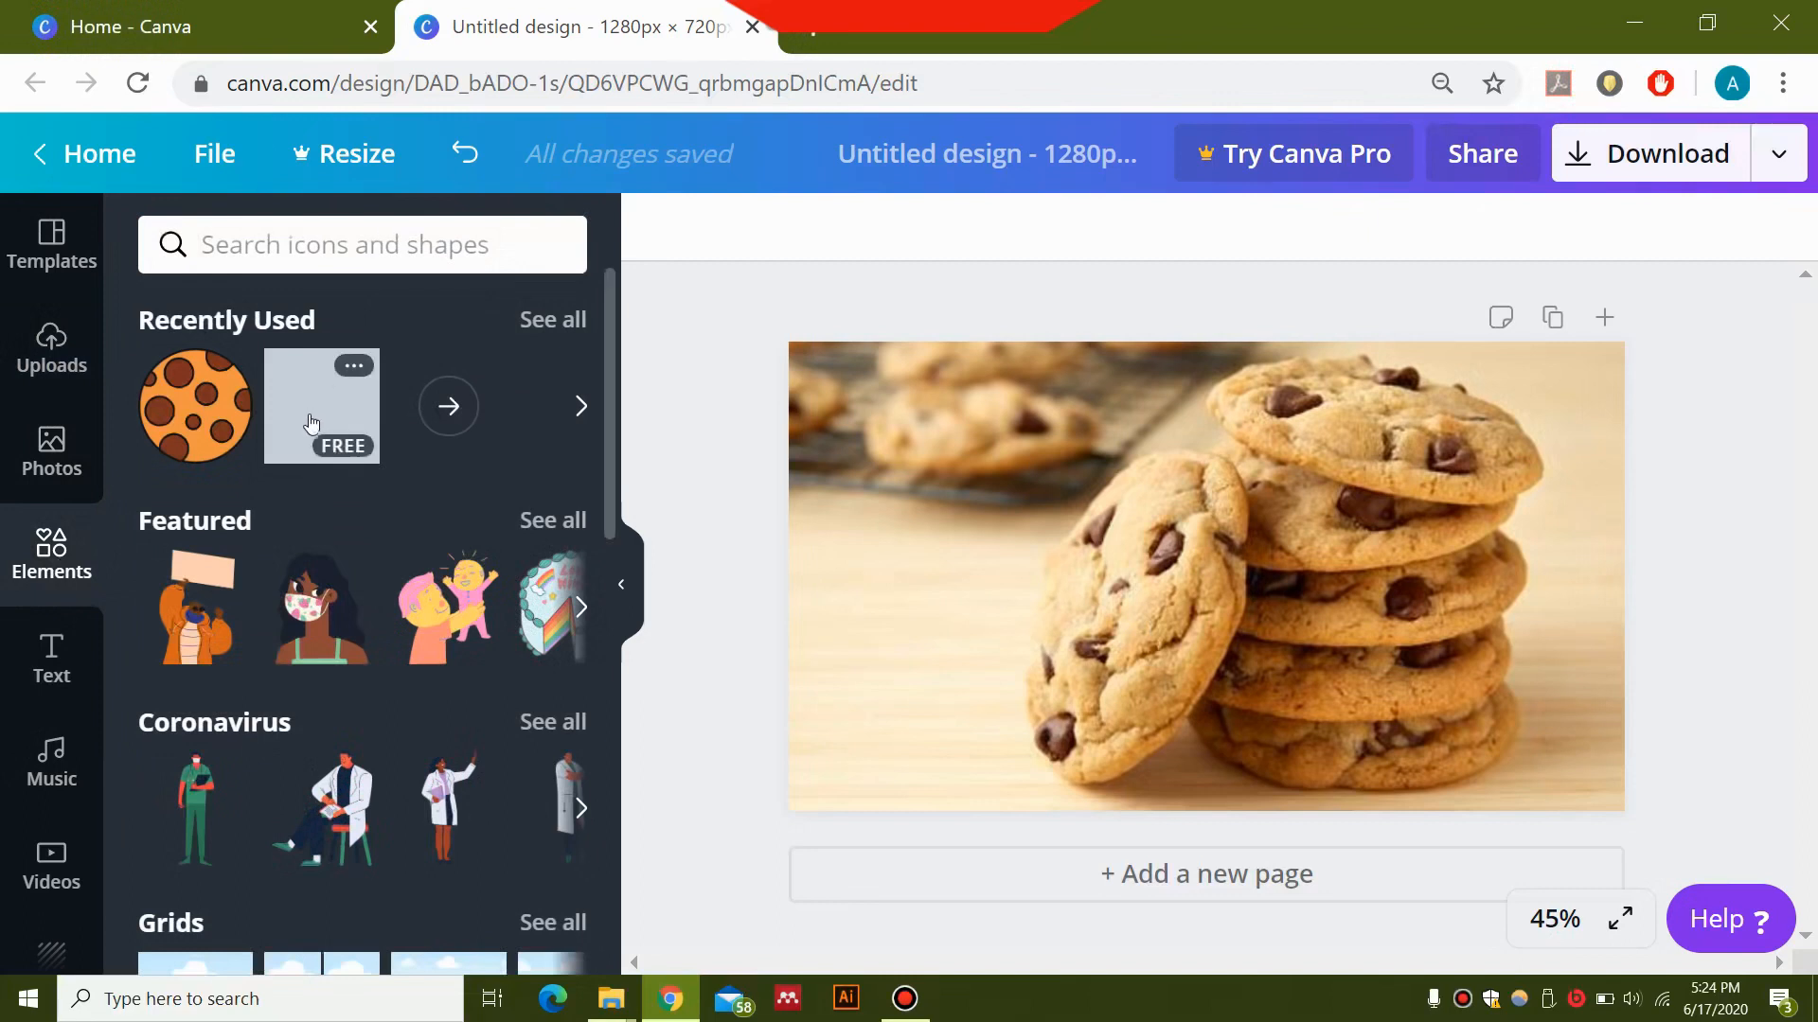
pyautogui.scroll(-5, 418, 570)
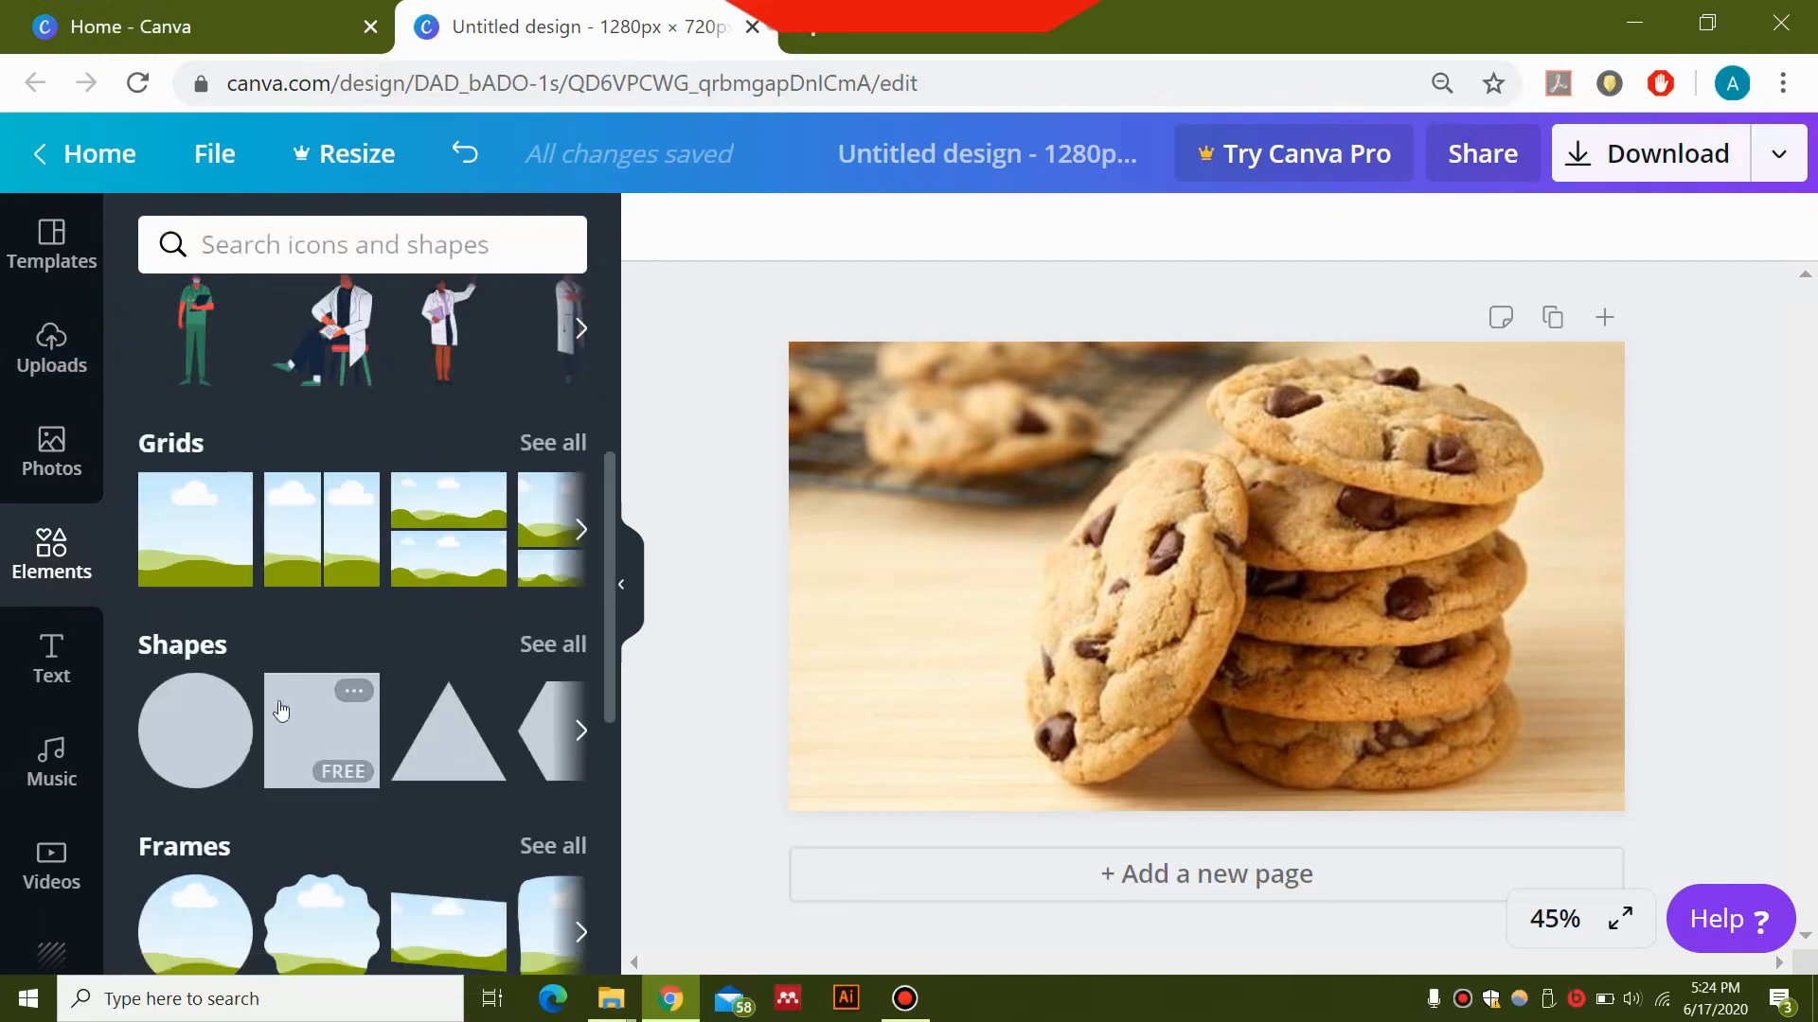
pyautogui.click(300, 726)
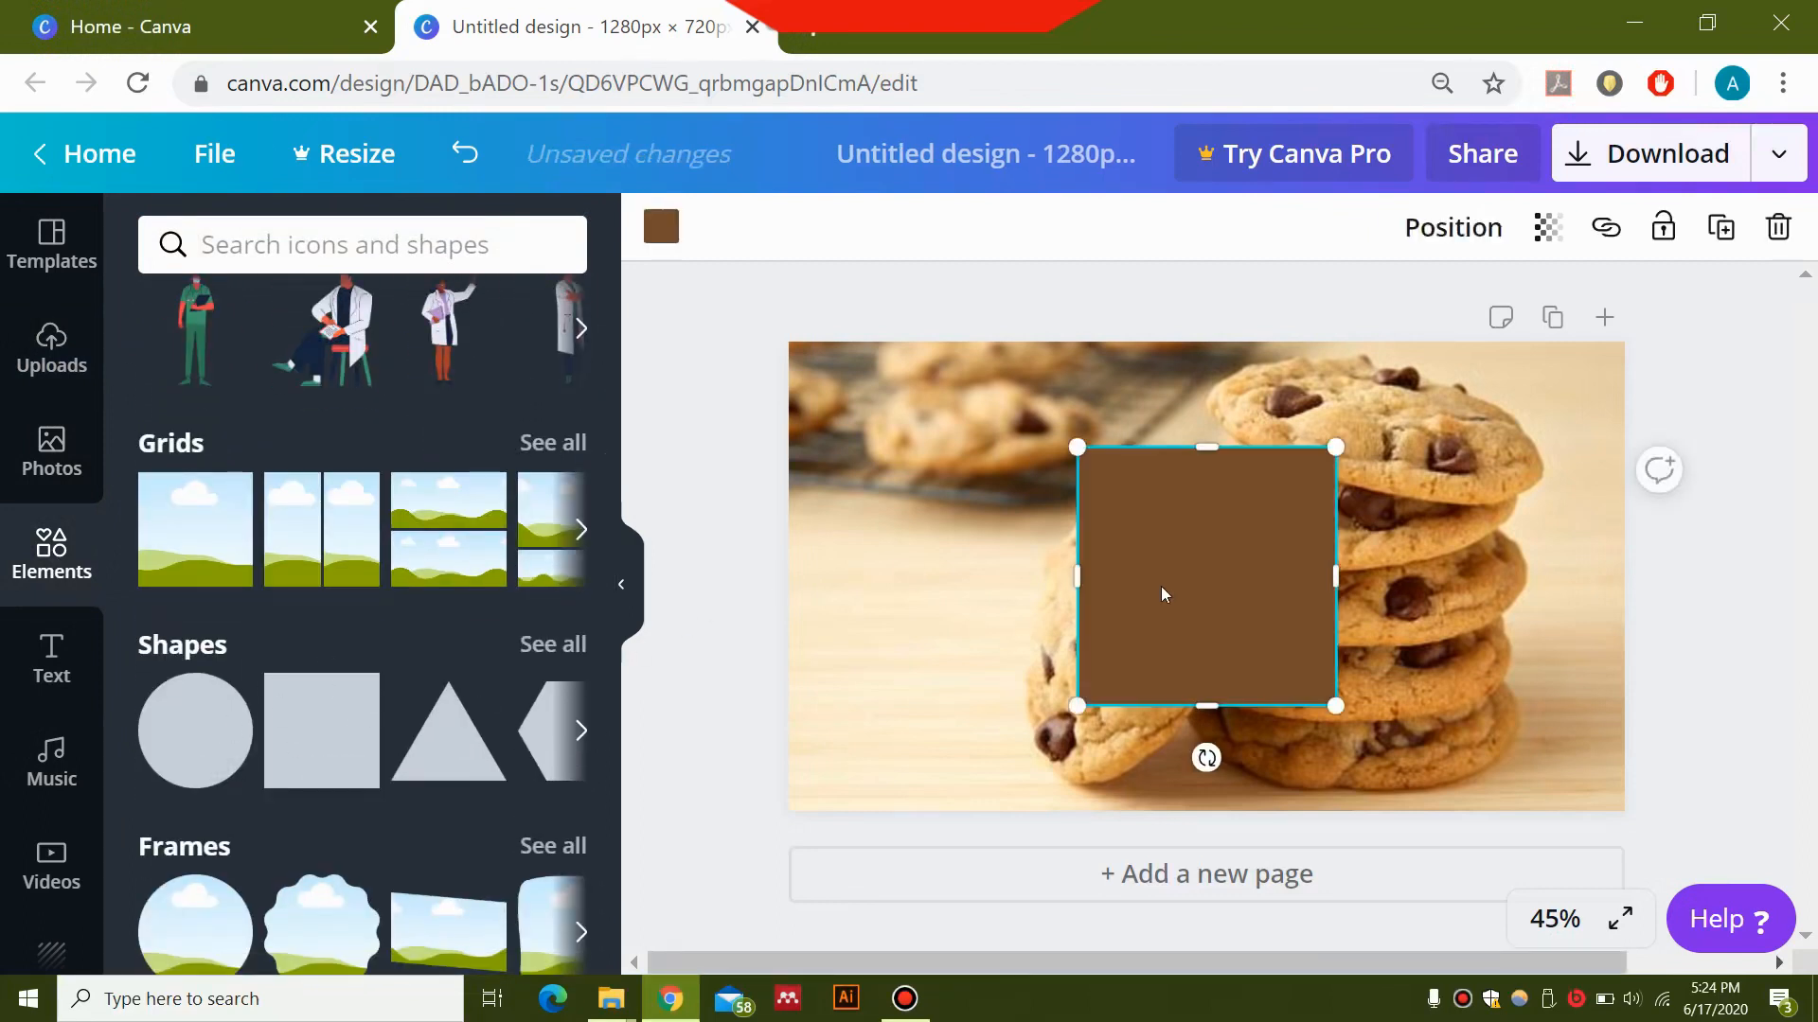
# Move the brown square to the page's left edge and stretch it to full page height and about a third of the width.
pyautogui.moveTo(1221, 609); pyautogui.dragTo(925, 567)
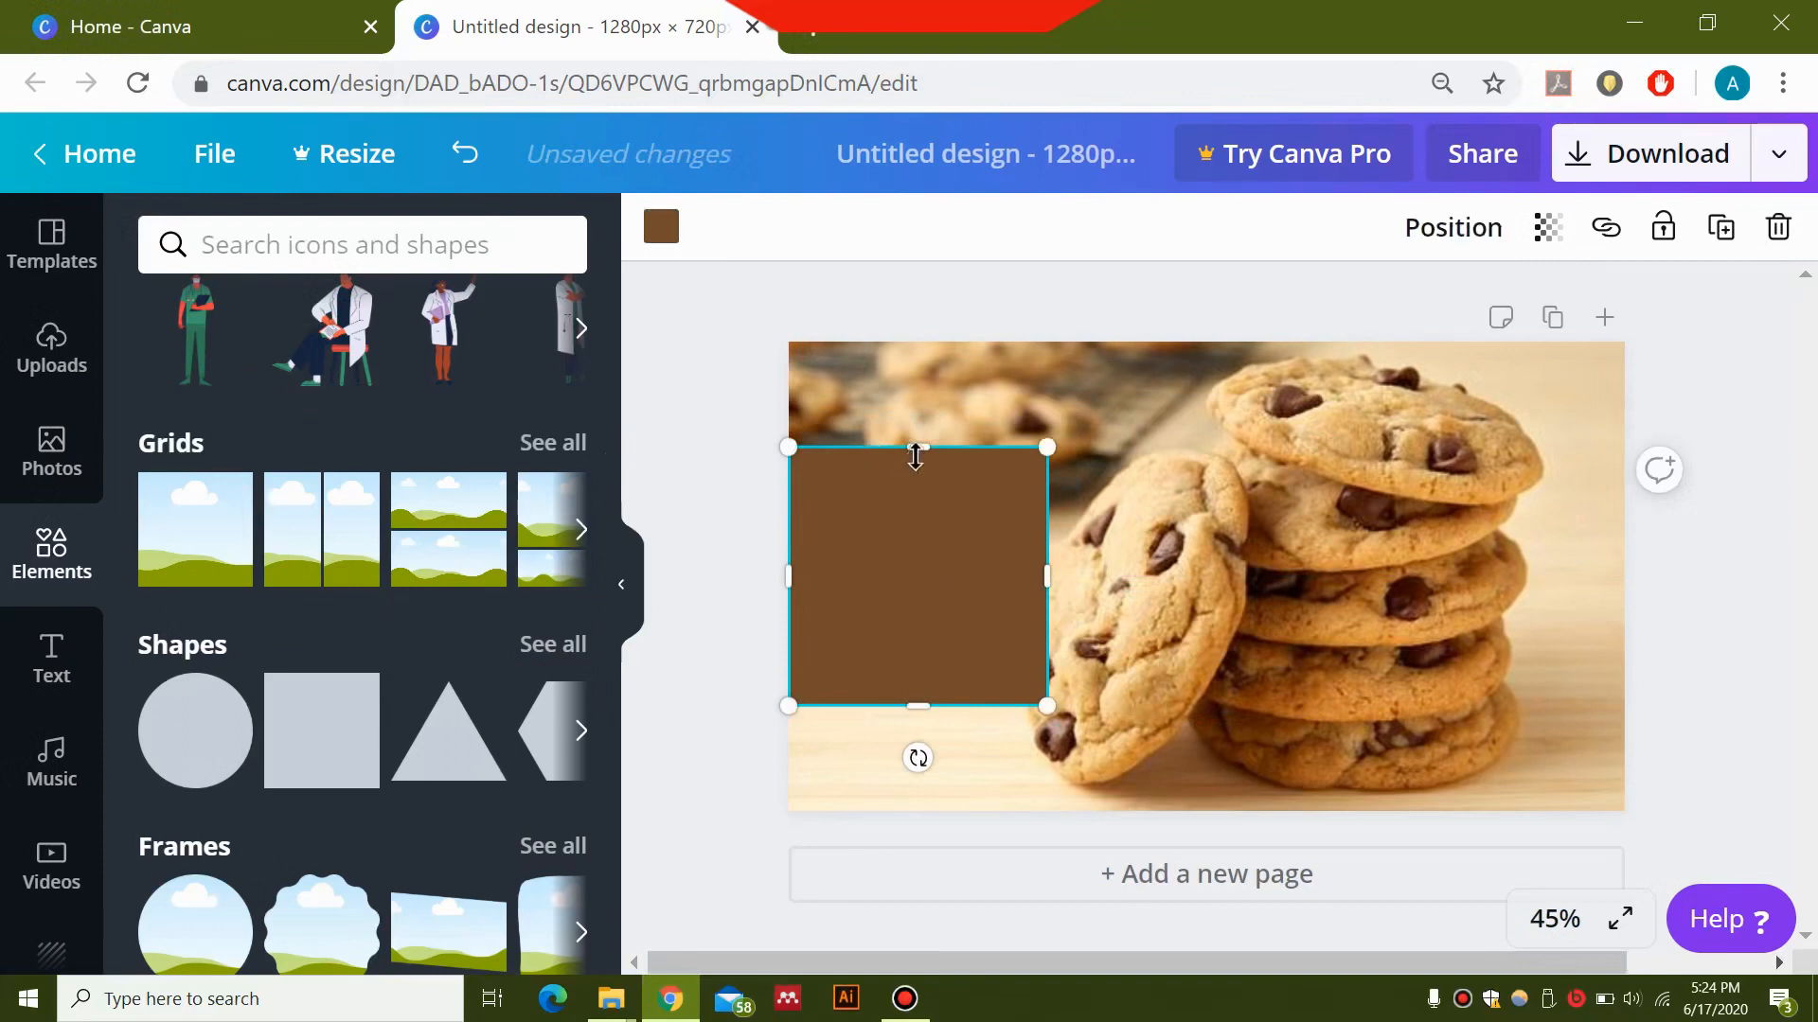
pyautogui.moveTo(915, 384); pyautogui.dragTo(914, 342)
pyautogui.moveTo(915, 706); pyautogui.dragTo(925, 814)
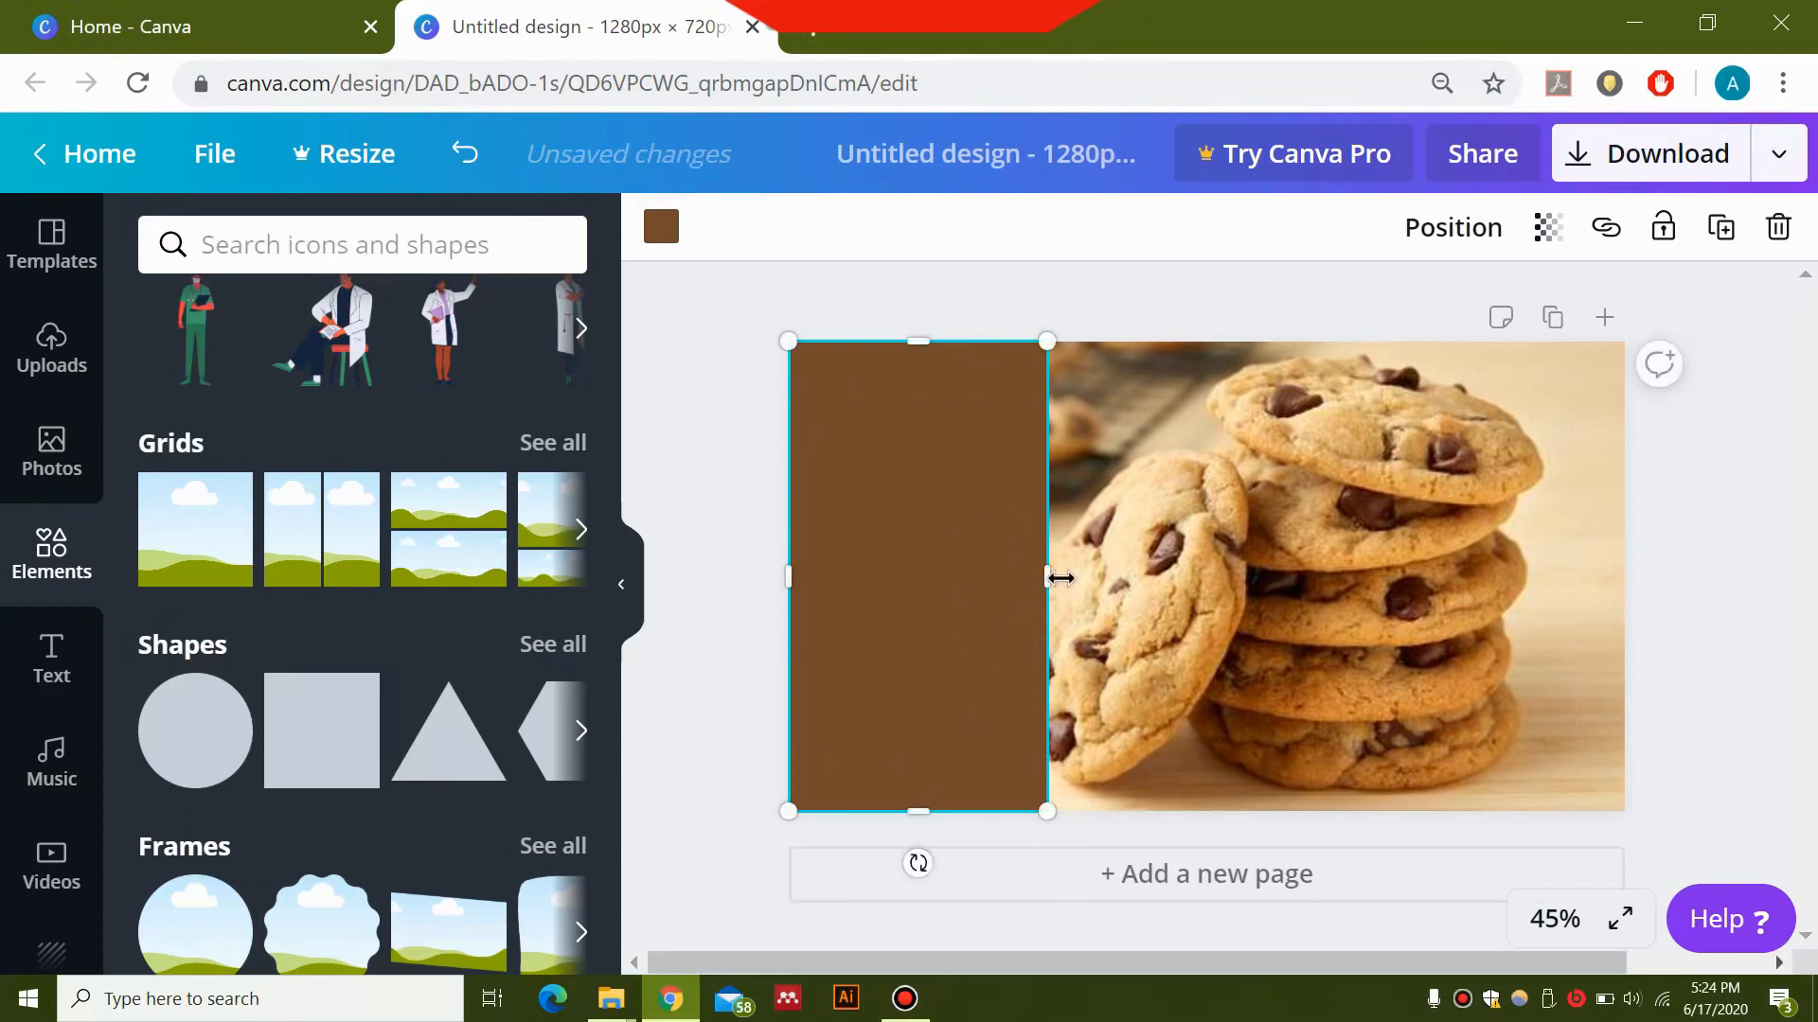
pyautogui.moveTo(1055, 576)
pyautogui.mouseDown()
pyautogui.moveTo(1086, 581)
pyautogui.moveTo(1067, 584)
pyautogui.mouseUp()
# Detach the cookie photo from the page background.
pyautogui.click(1453, 566)
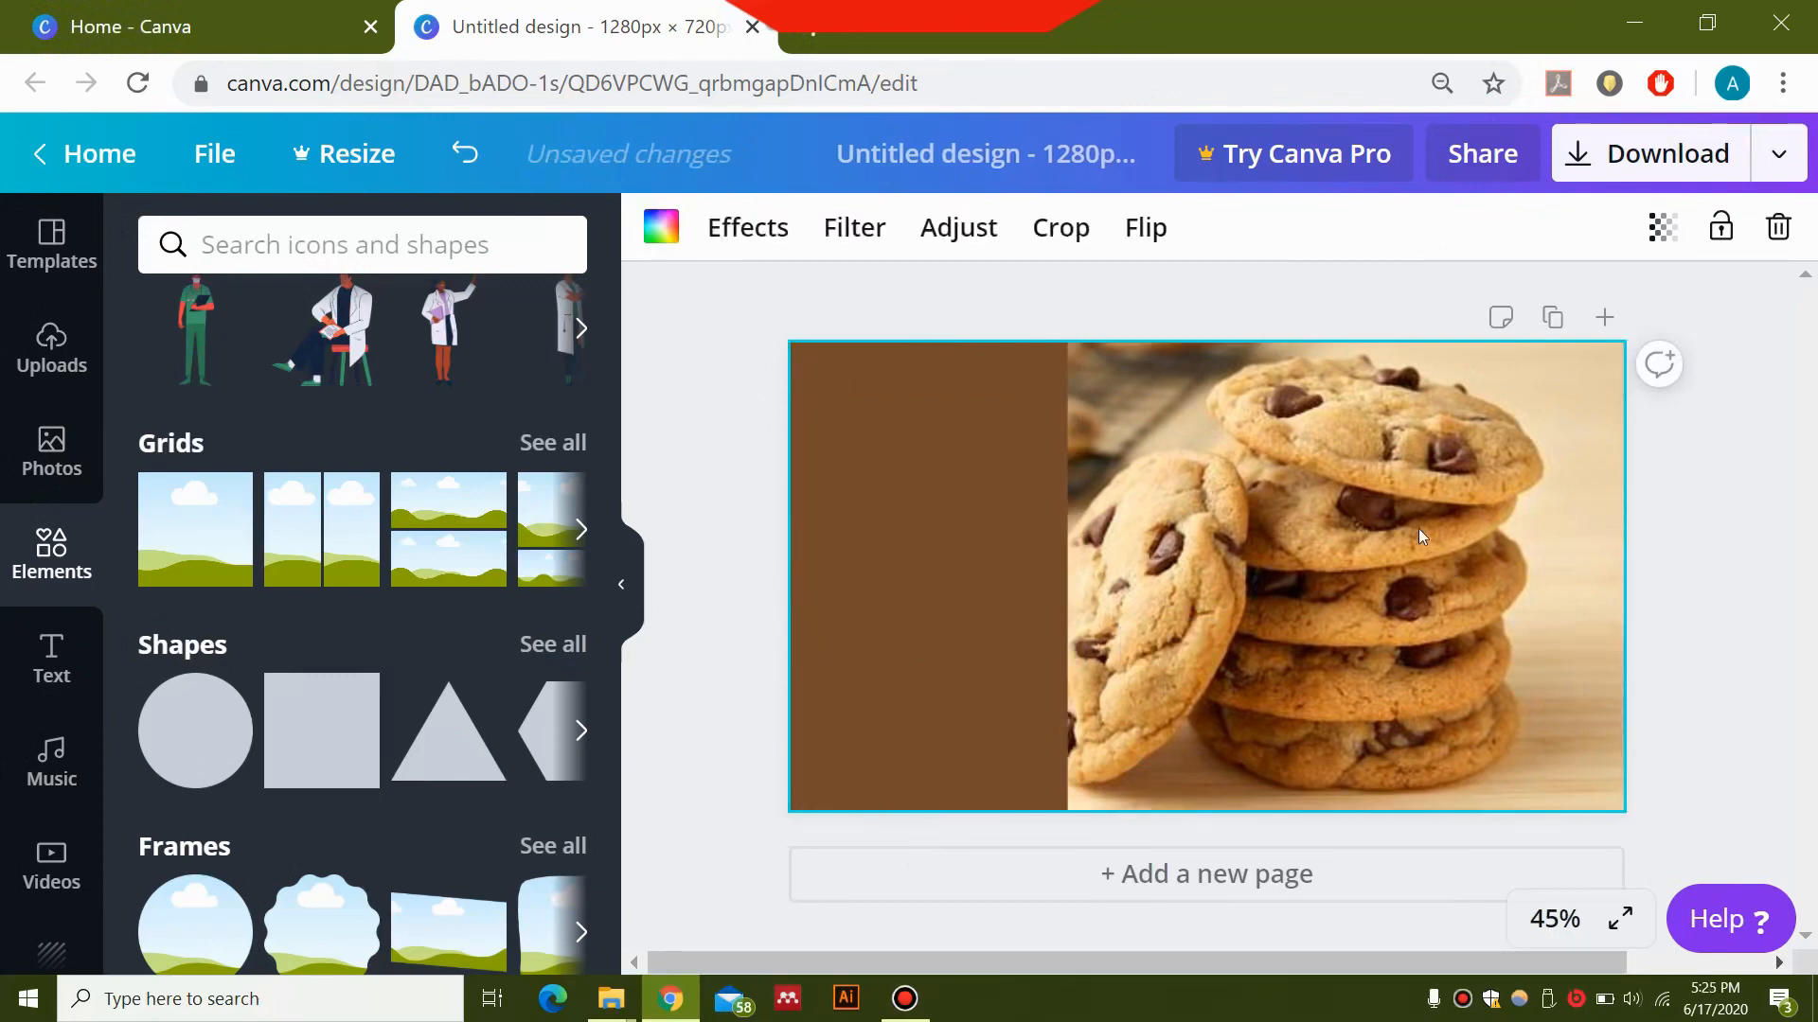
pyautogui.rightClick(1407, 577)
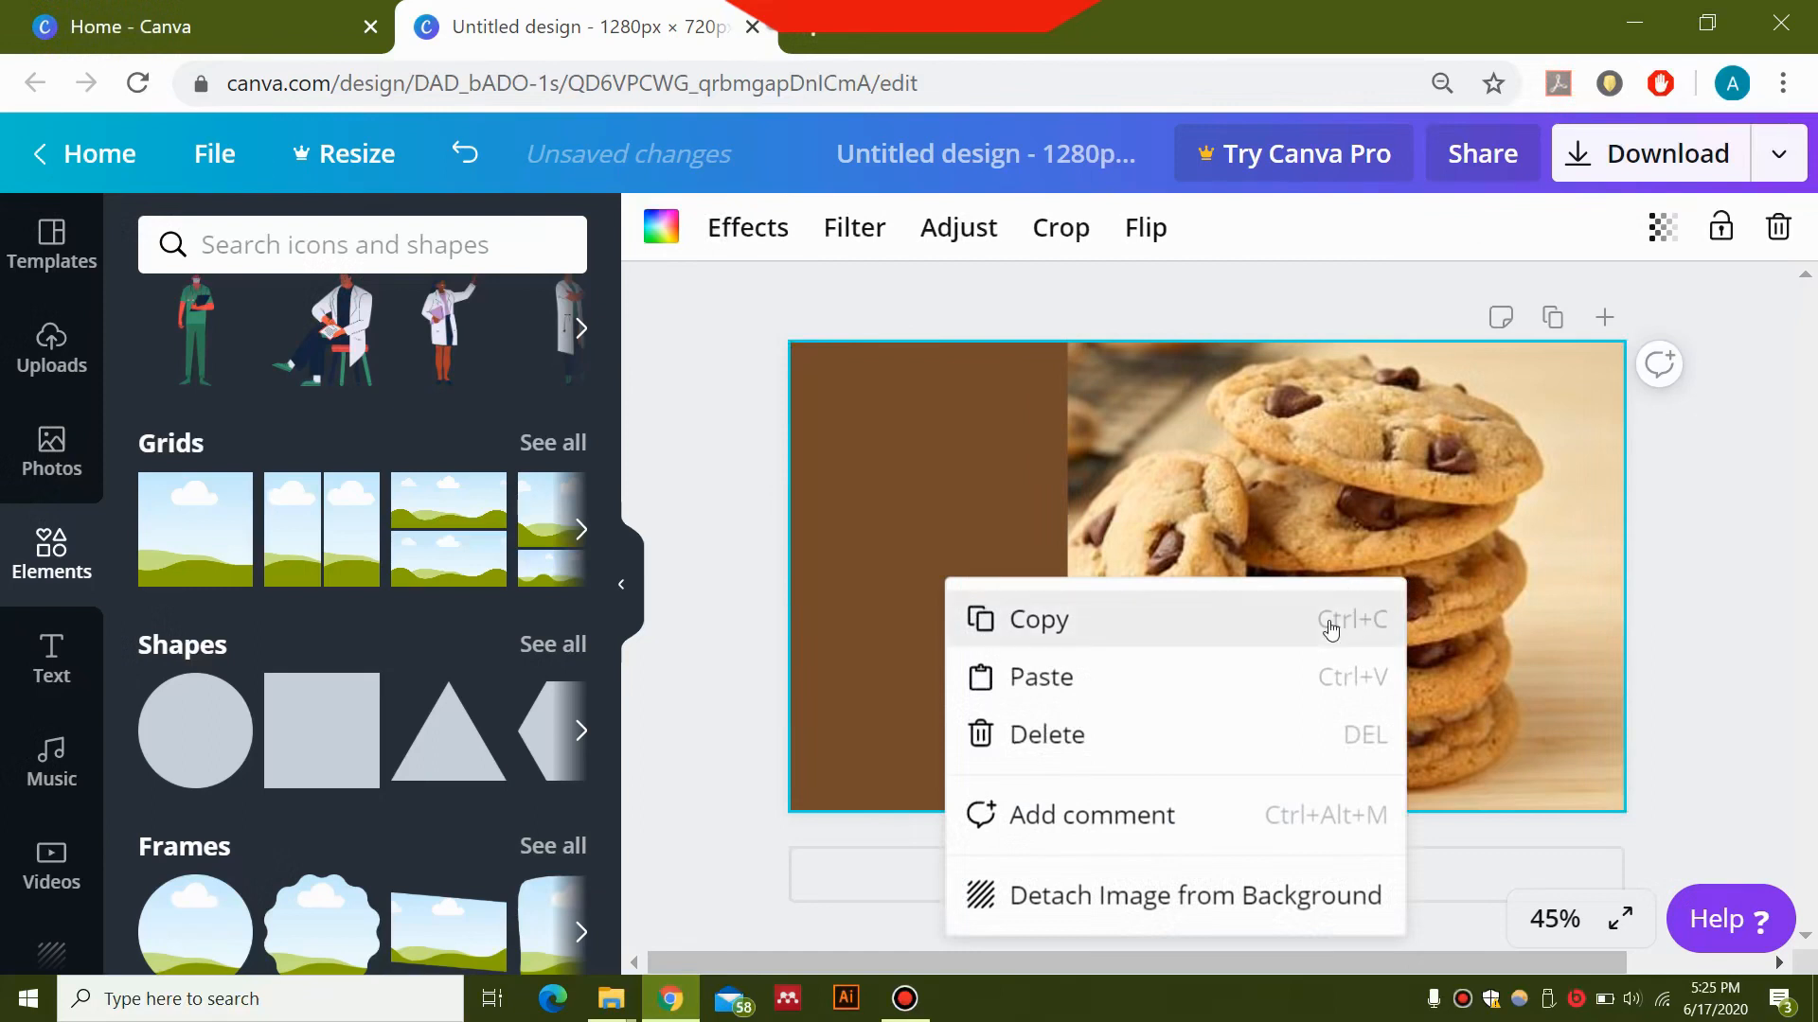
pyautogui.click(1316, 895)
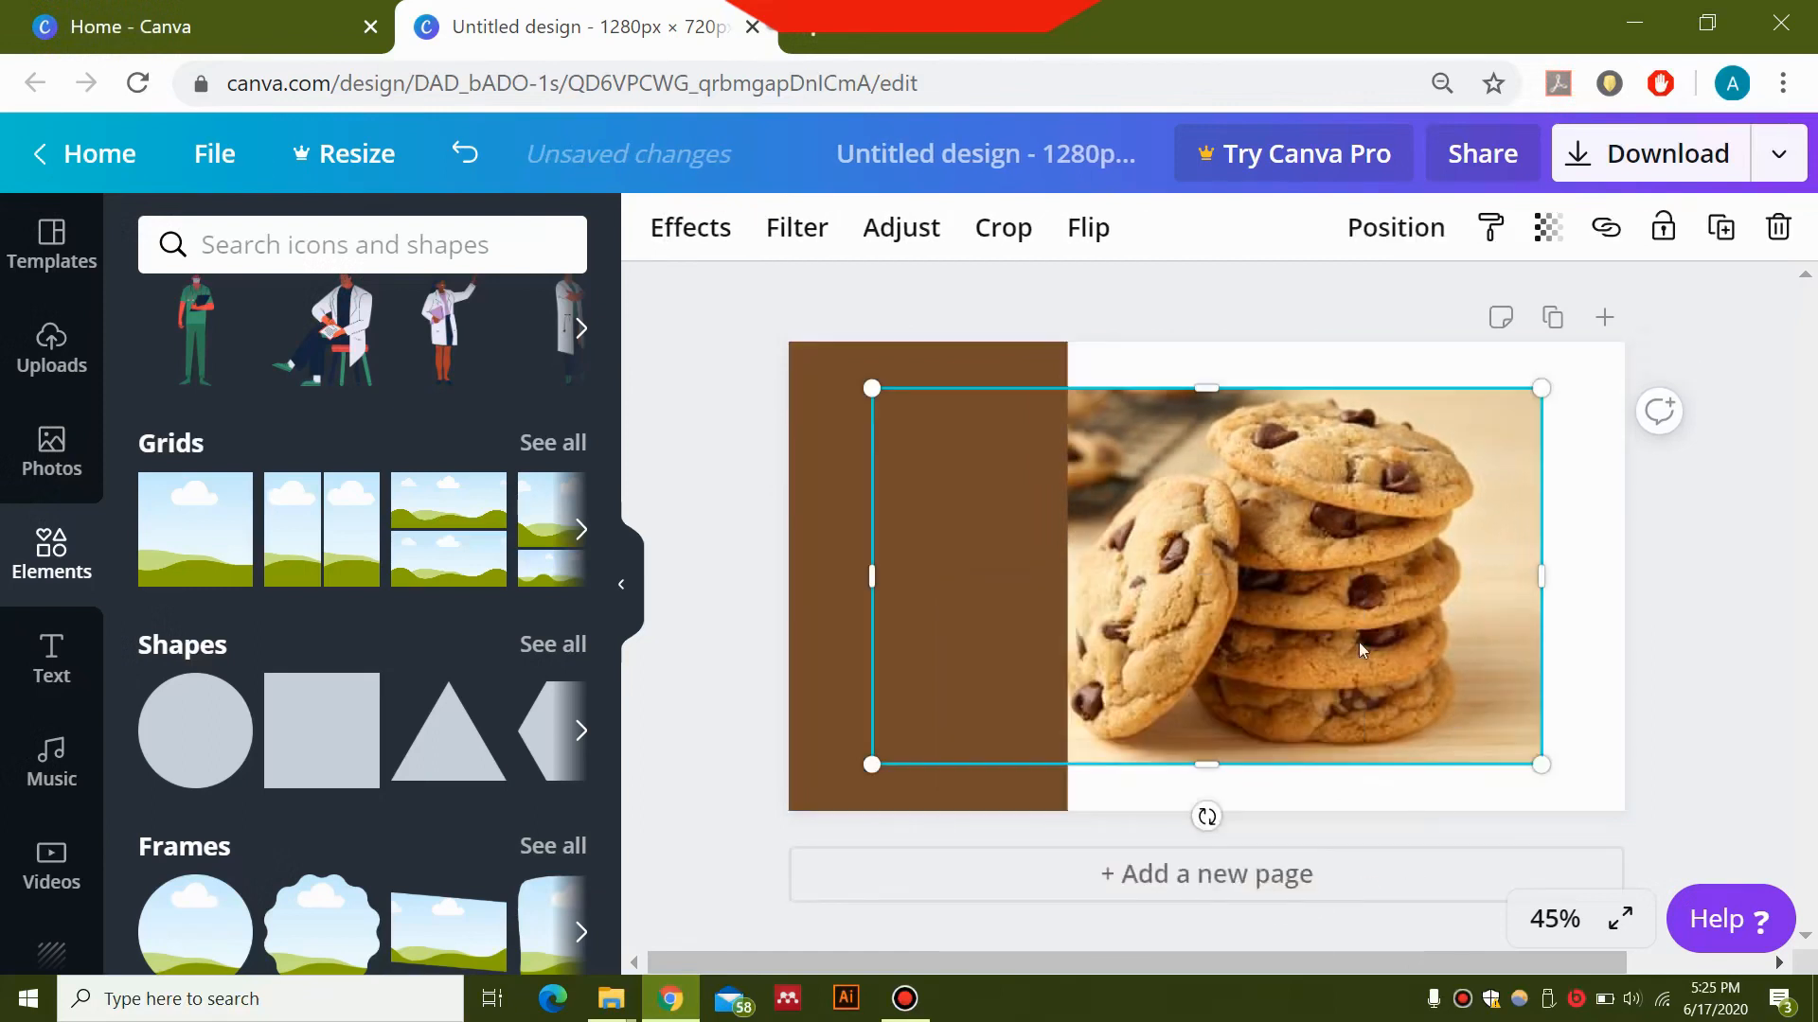
# Enlarge and reposition the cookie photo to full page height so it fills the area beside the brown panel.
pyautogui.moveTo(1304, 614)
pyautogui.mouseDown()
pyautogui.moveTo(1313, 660)
pyautogui.moveTo(1325, 636)
pyautogui.mouseUp()
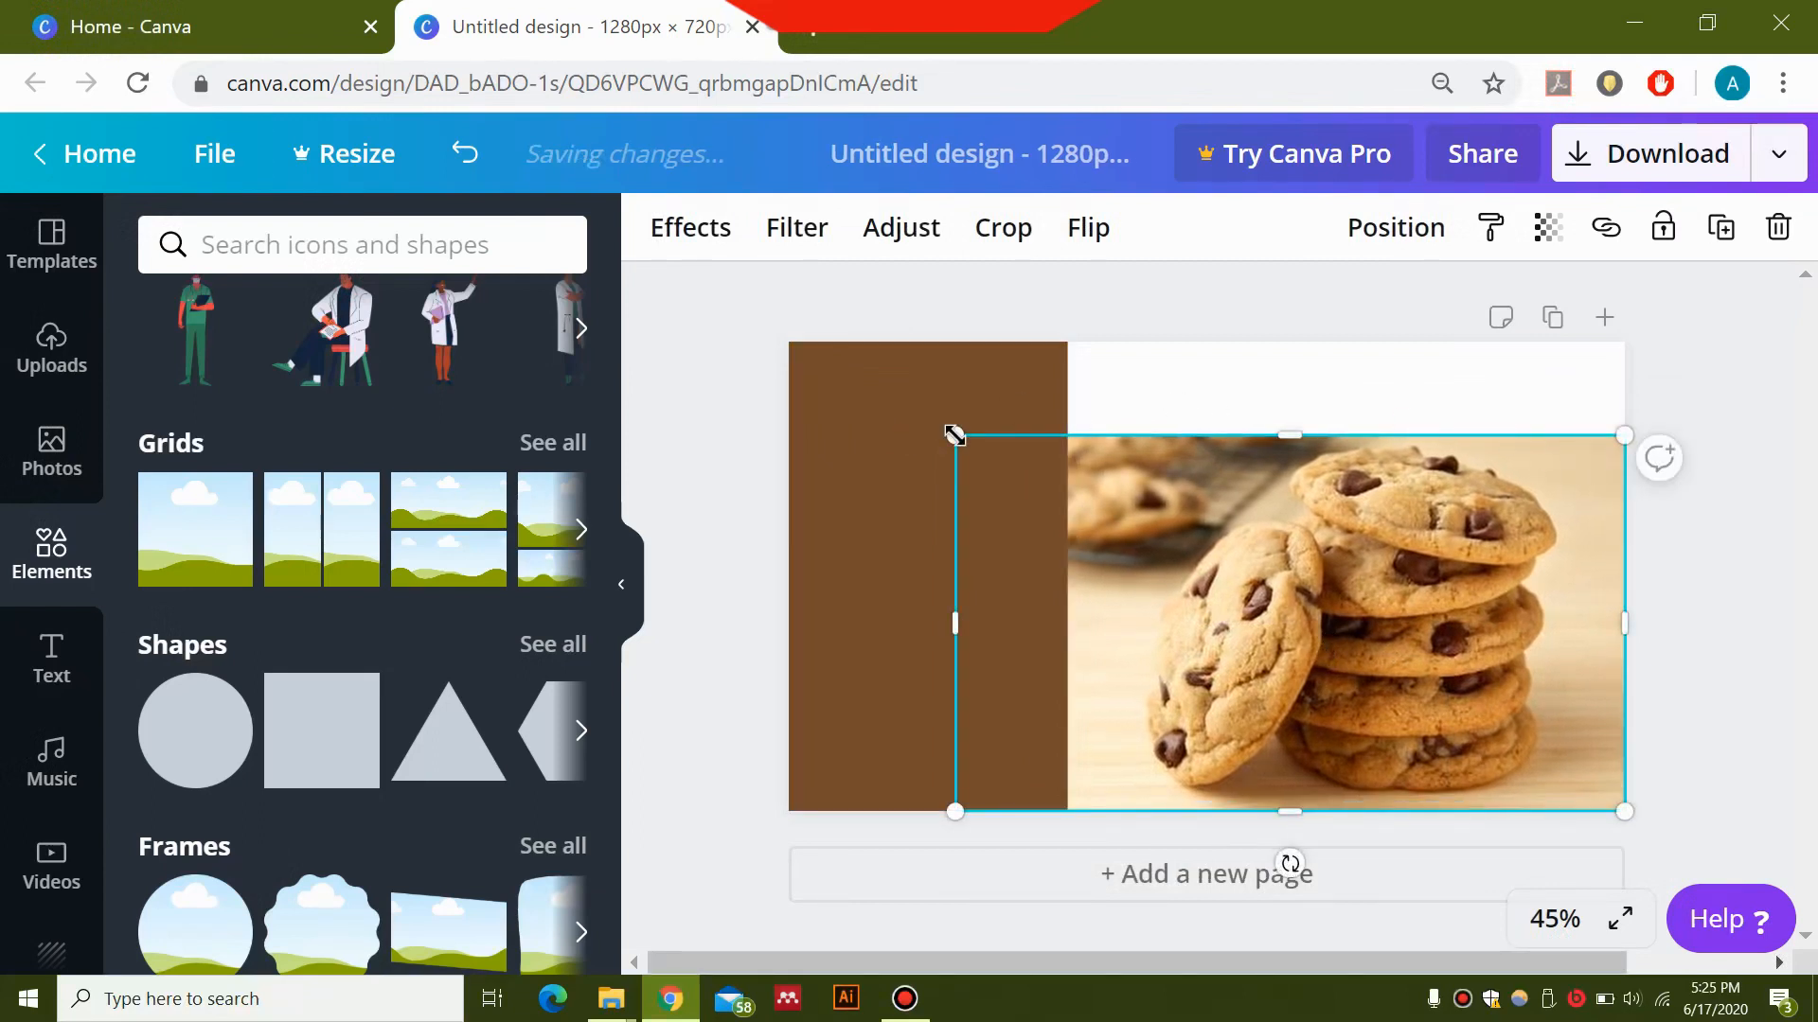
pyautogui.moveTo(955, 436); pyautogui.dragTo(887, 388)
pyautogui.moveTo(1189, 519); pyautogui.dragTo(1200, 496)
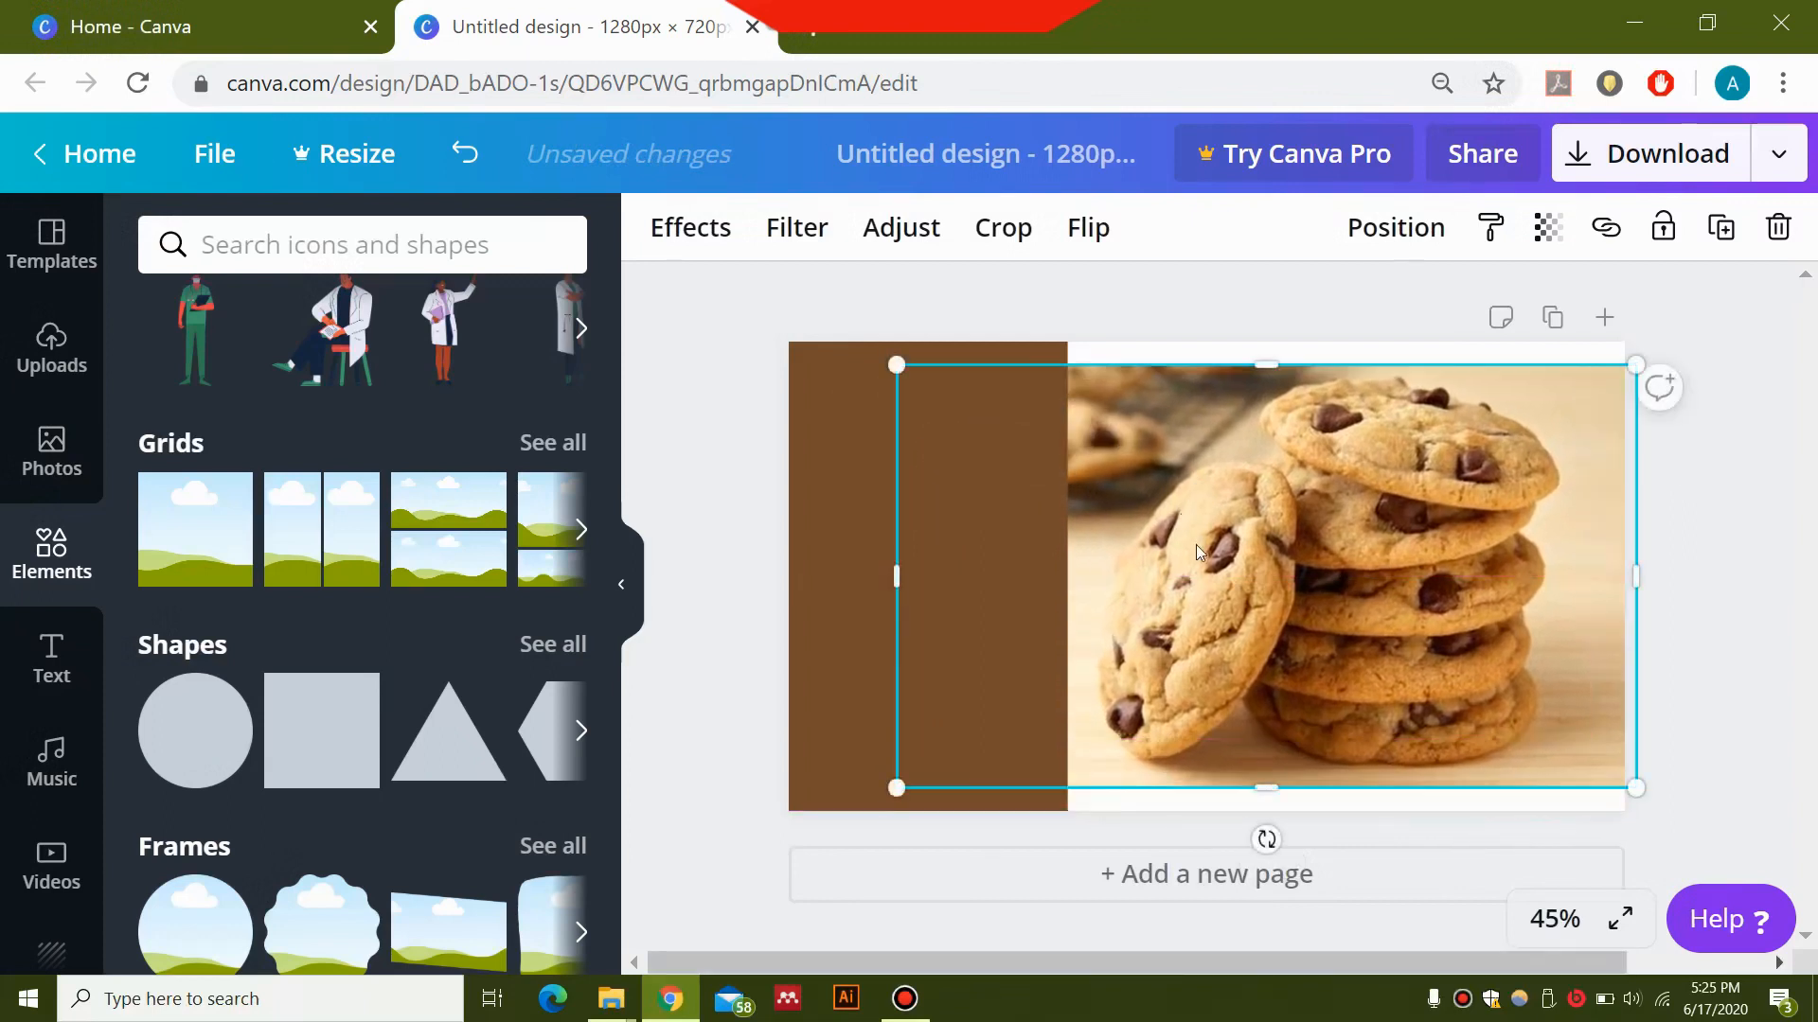
pyautogui.moveTo(883, 369); pyautogui.dragTo(872, 355)
pyautogui.moveTo(1356, 554); pyautogui.dragTo(1348, 547)
pyautogui.moveTo(875, 782); pyautogui.dragTo(859, 787)
pyautogui.moveTo(1401, 717); pyautogui.dragTo(1413, 728)
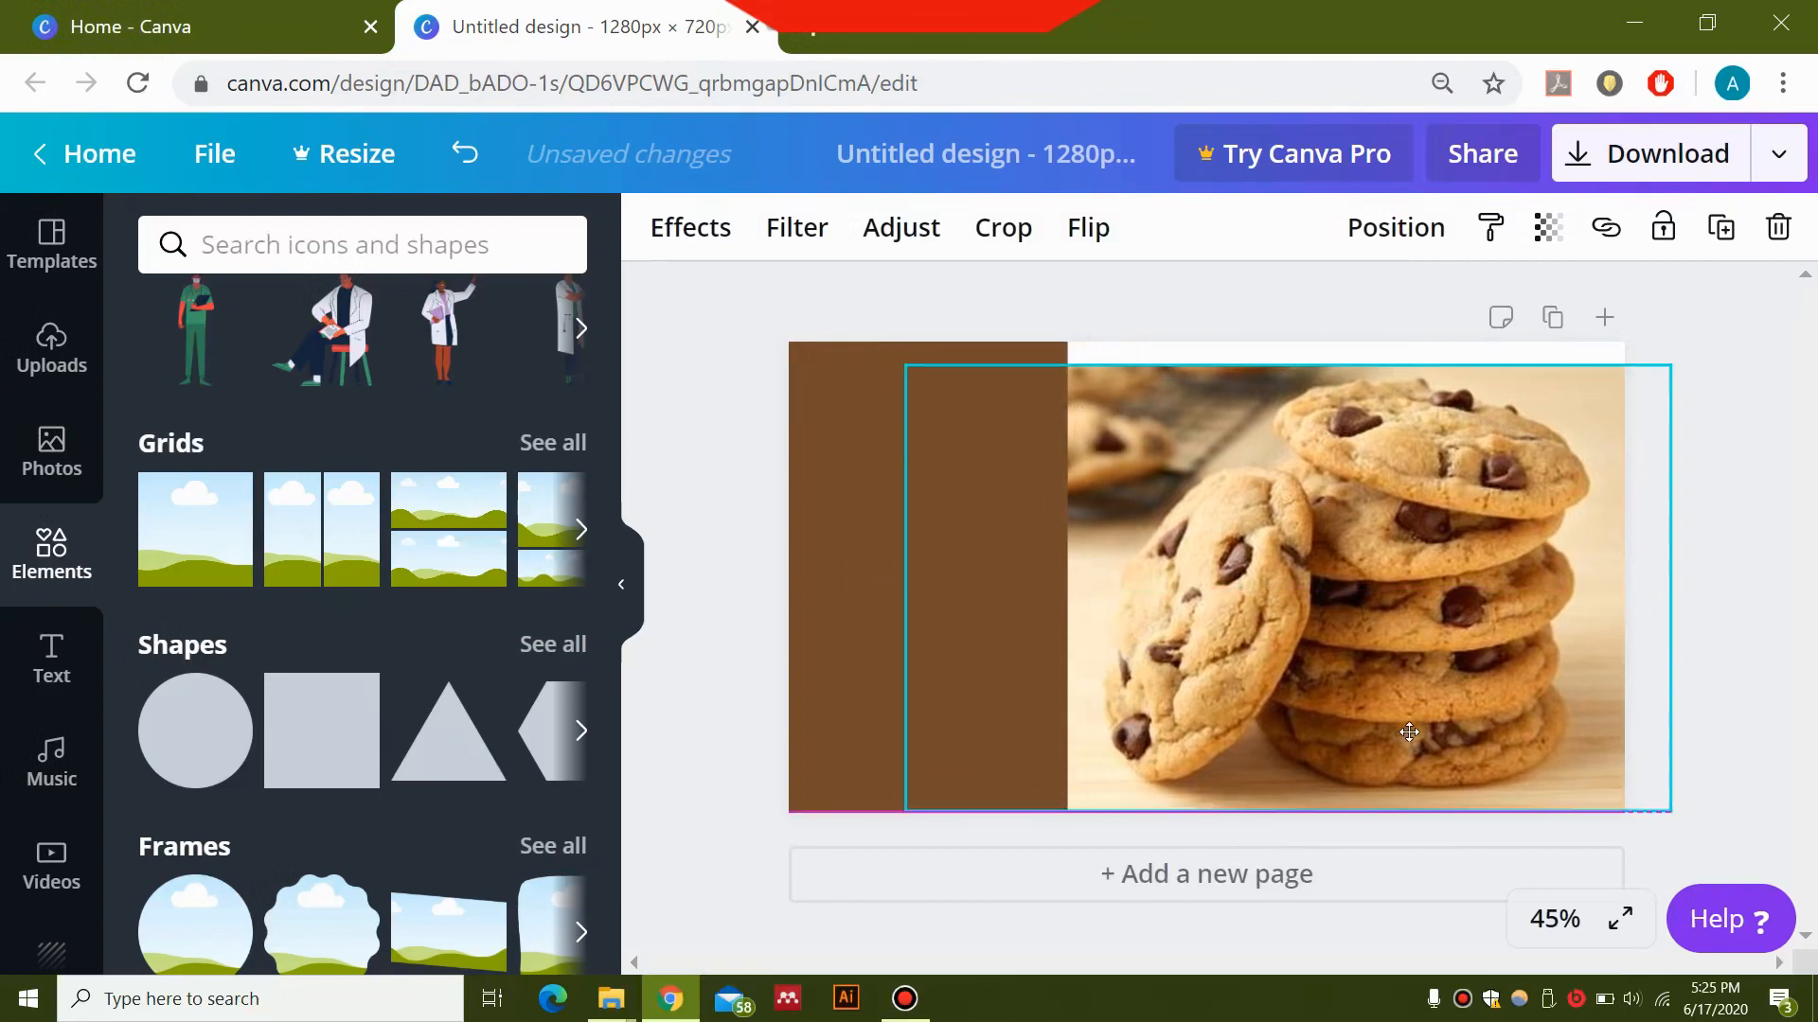
pyautogui.moveTo(1683, 360); pyautogui.dragTo(1722, 341)
pyautogui.moveTo(1529, 599); pyautogui.dragTo(1509, 599)
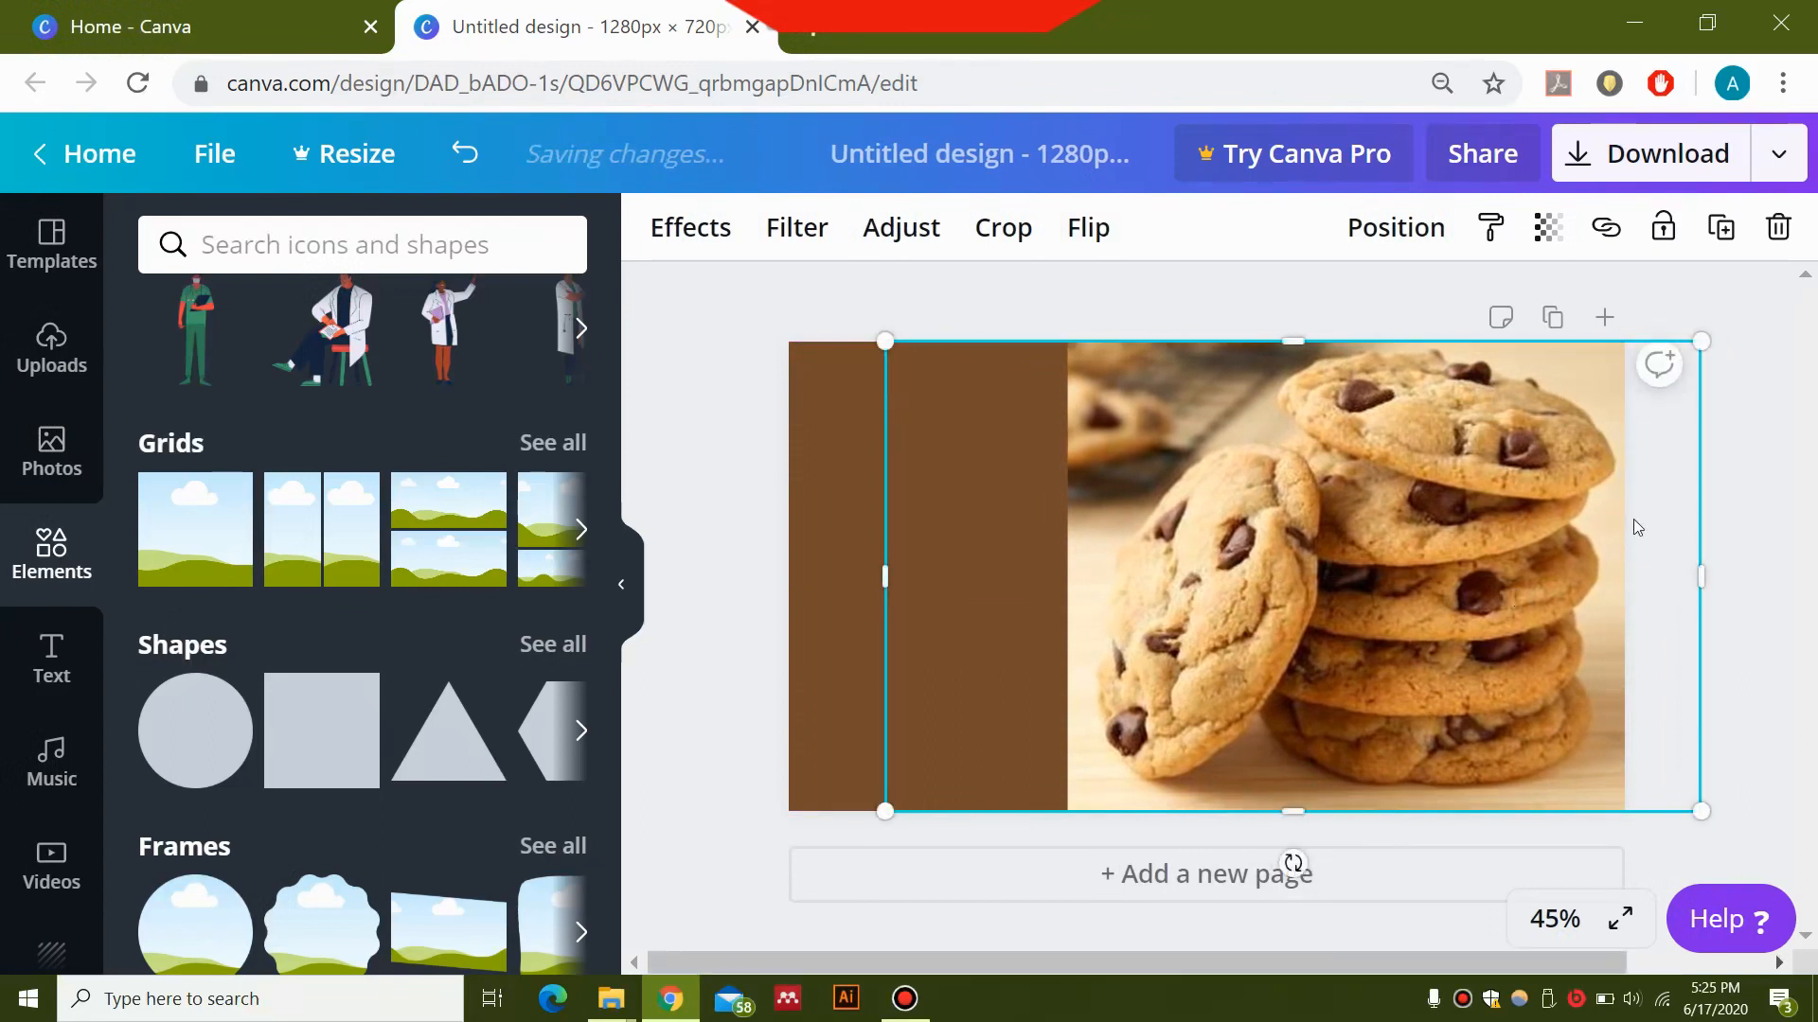
pyautogui.click(1709, 589)
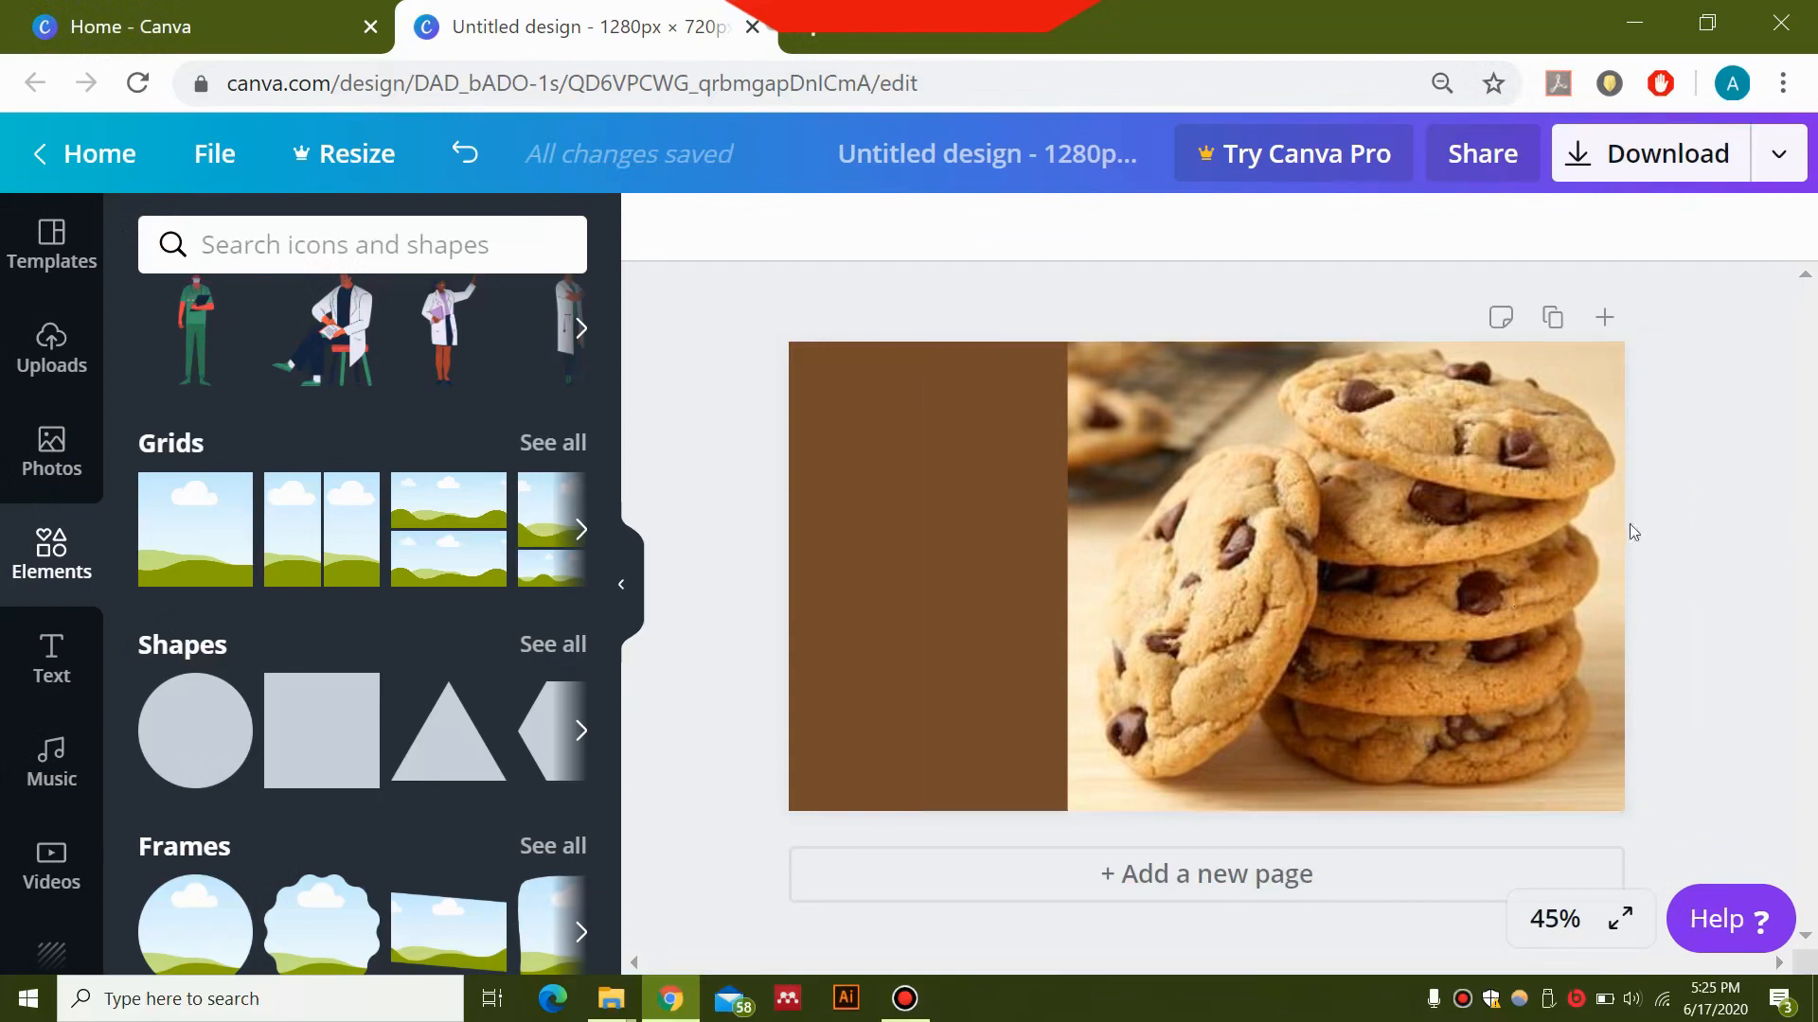
# Add the "welcome little one!" text combination to the page and delete its small name line.
pyautogui.click(981, 606)
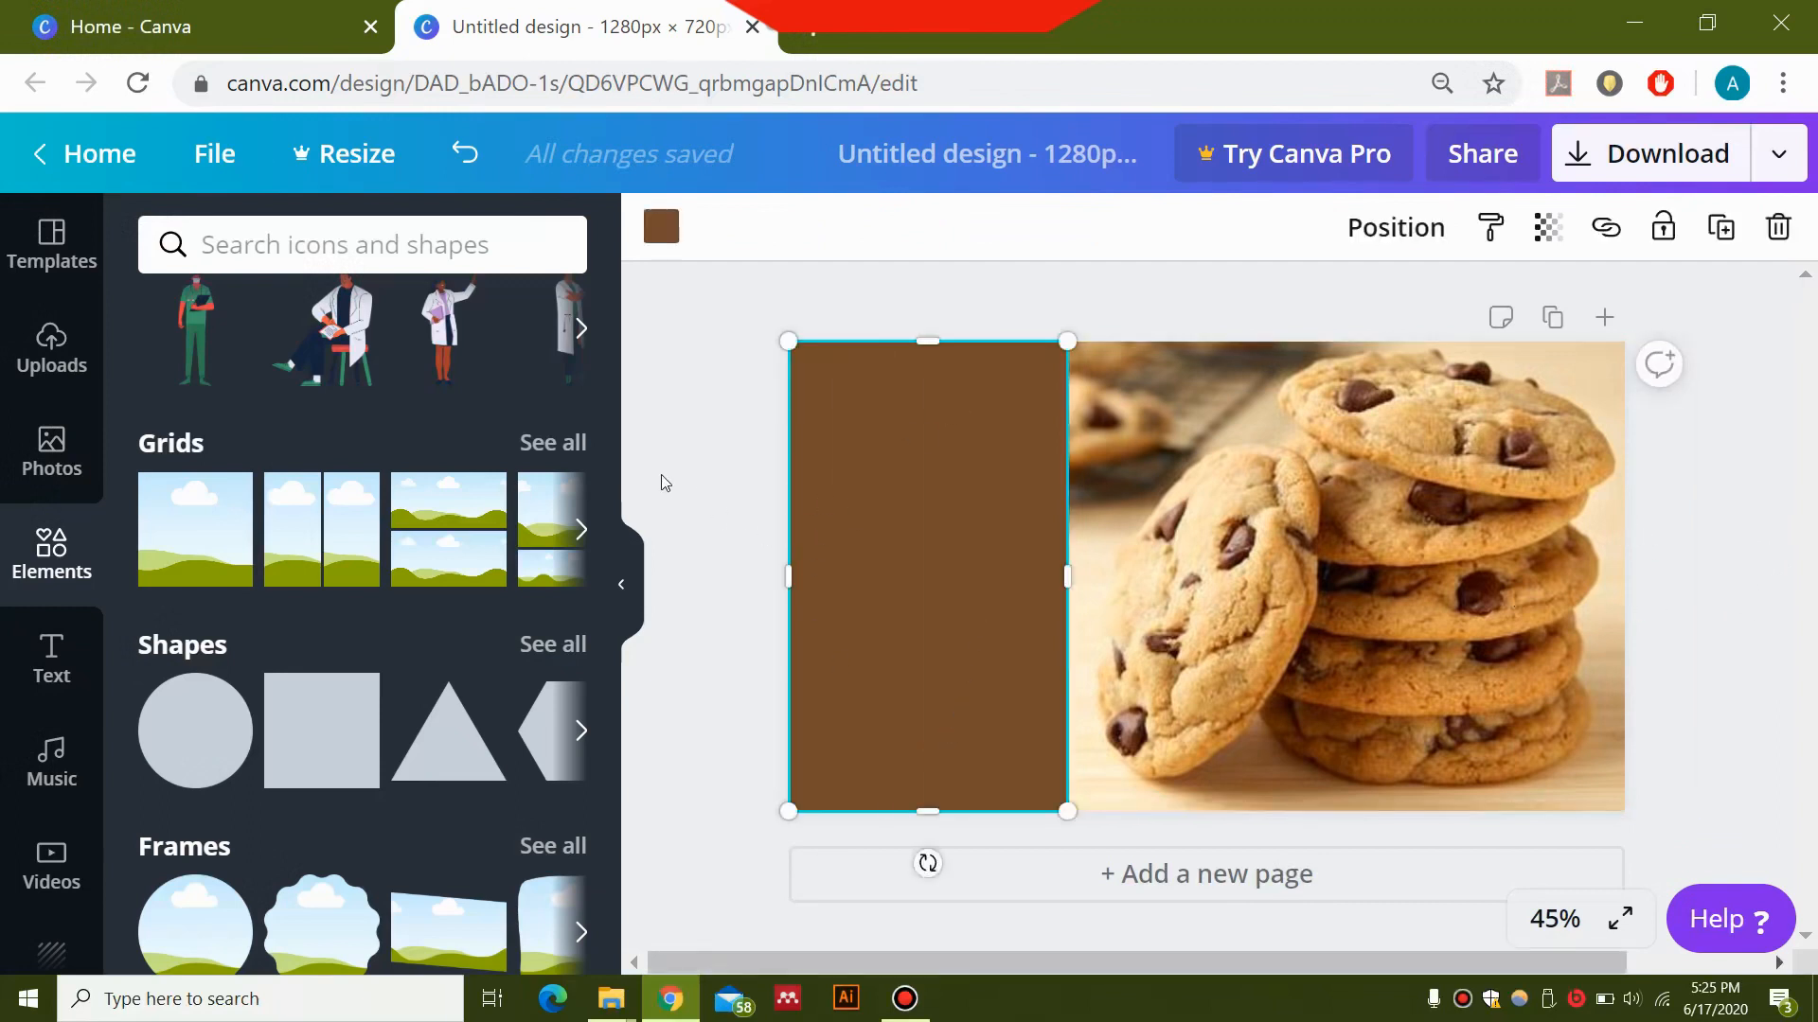
pyautogui.click(66, 672)
pyautogui.scroll(-6, 379, 592)
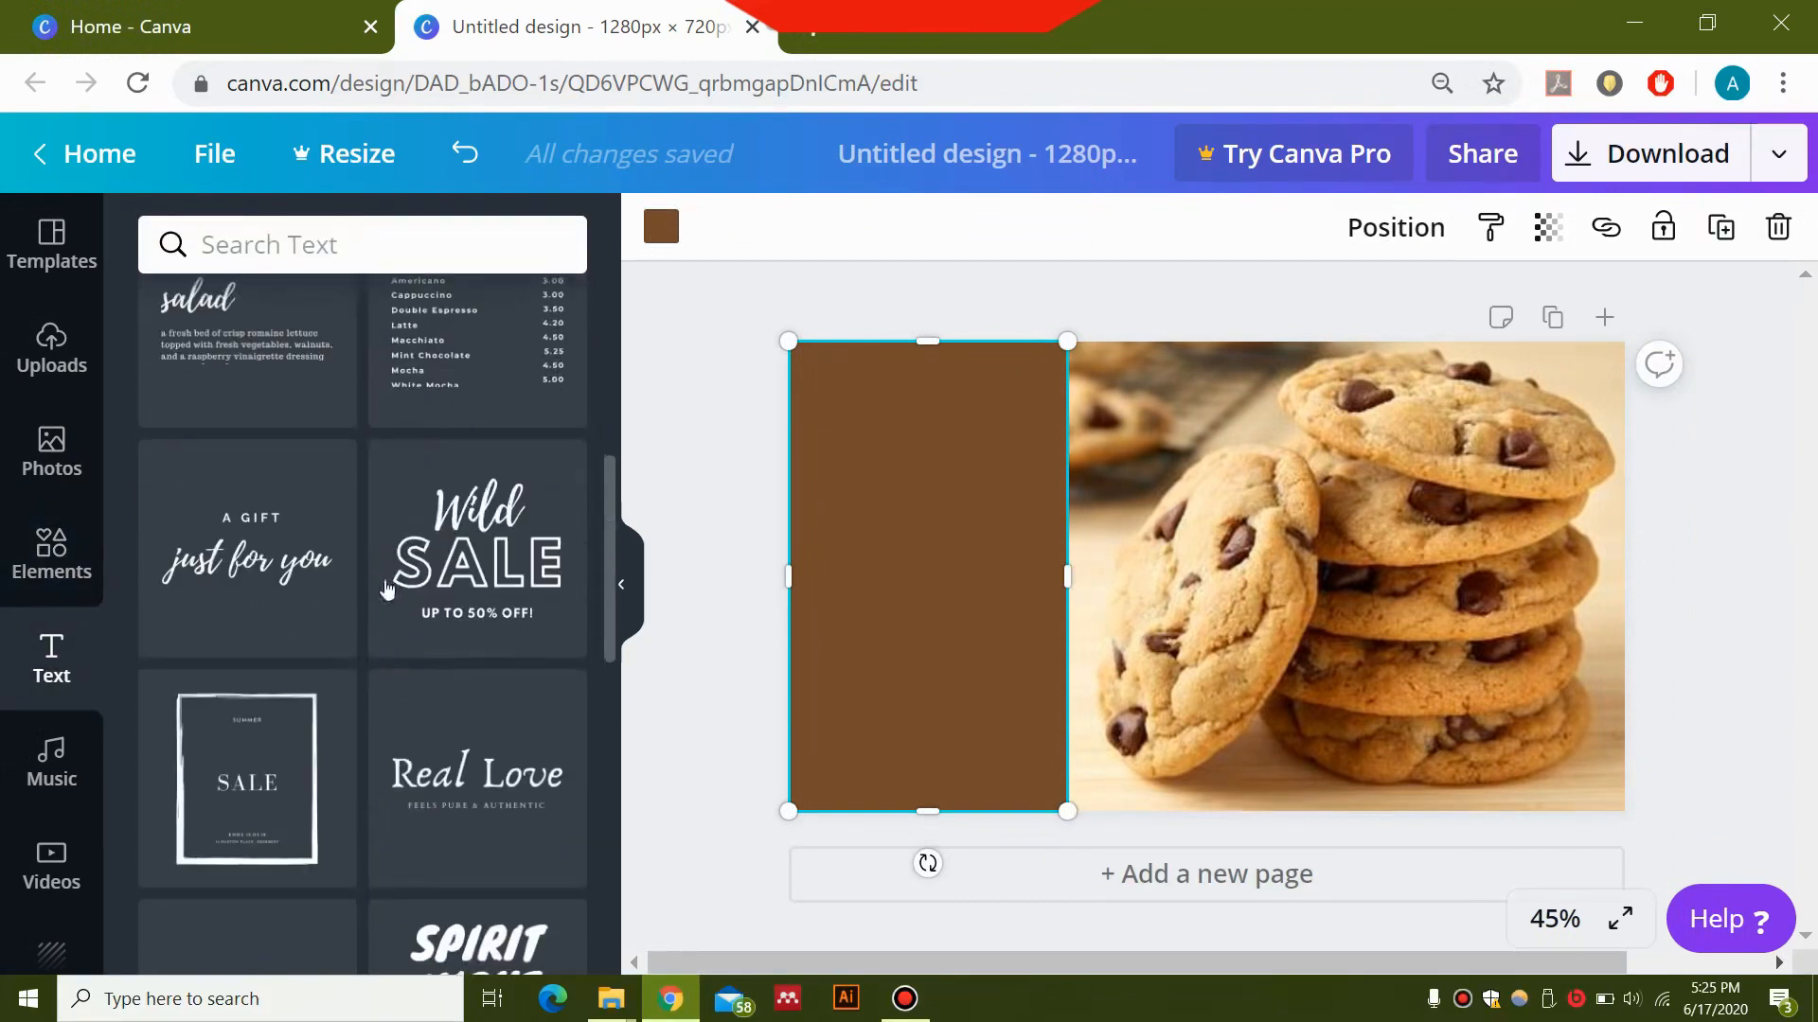
pyautogui.scroll(-8, 379, 592)
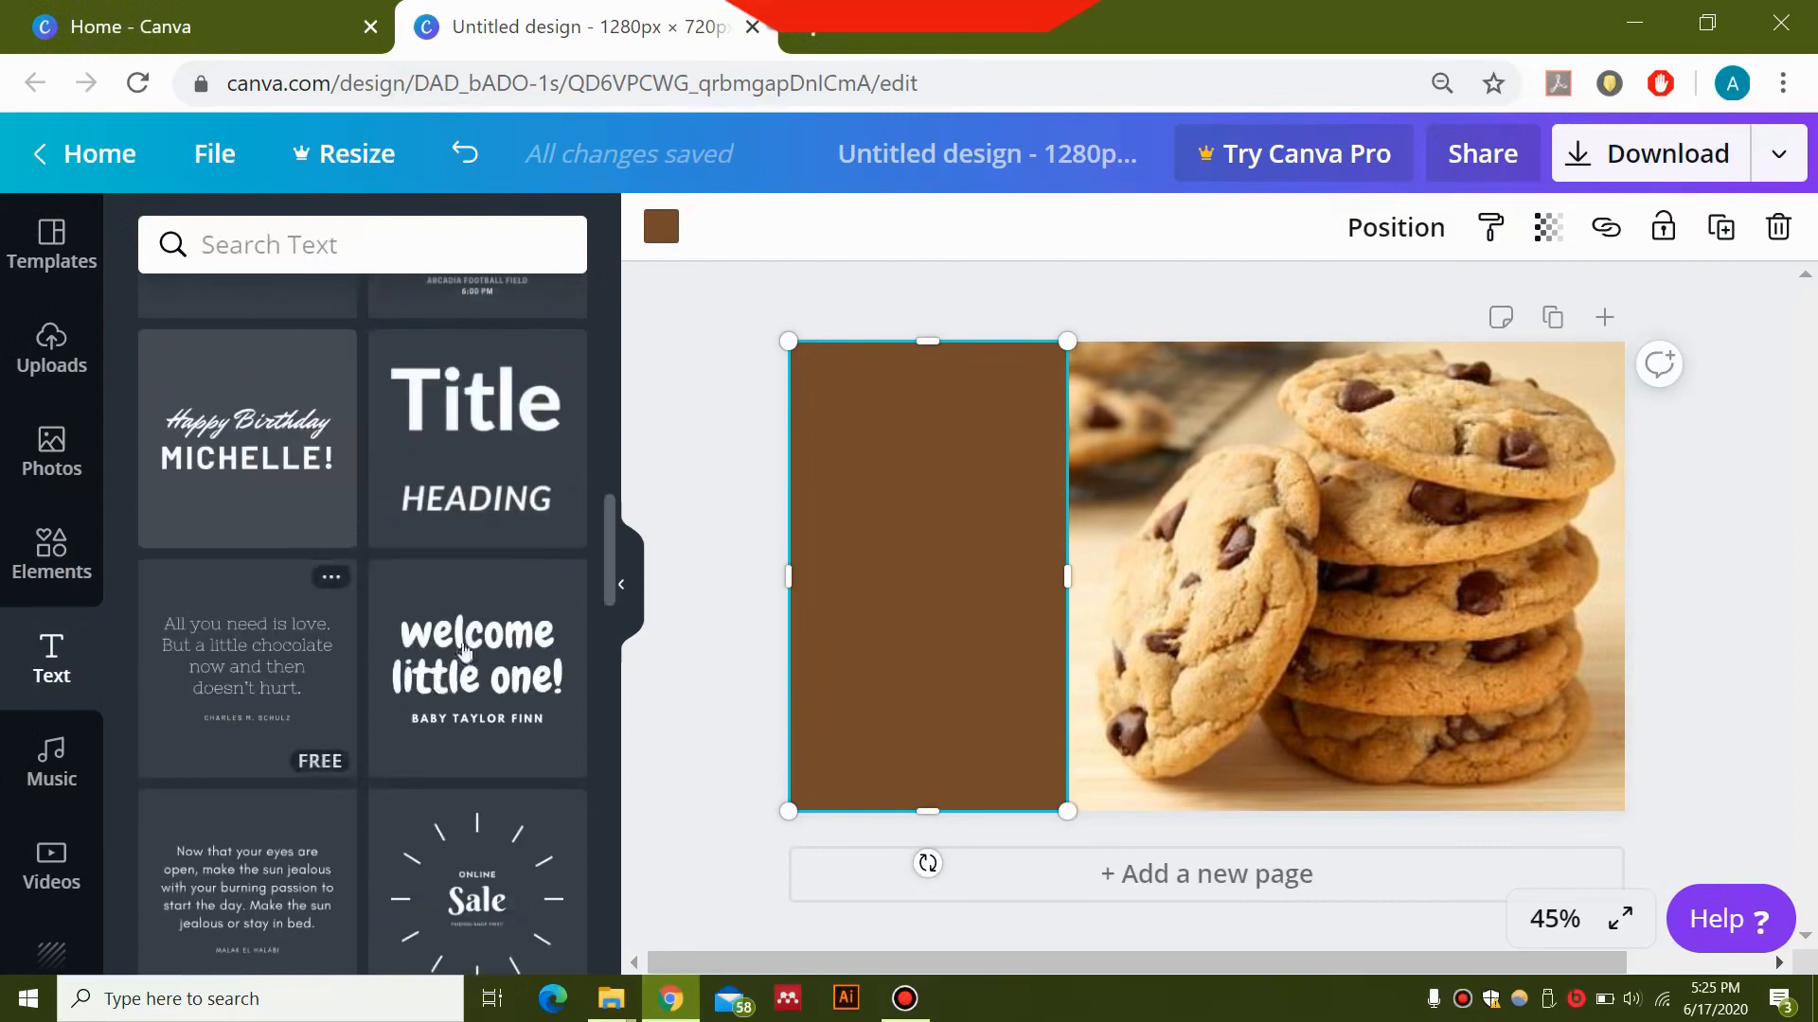
pyautogui.scroll(-2, 365, 691)
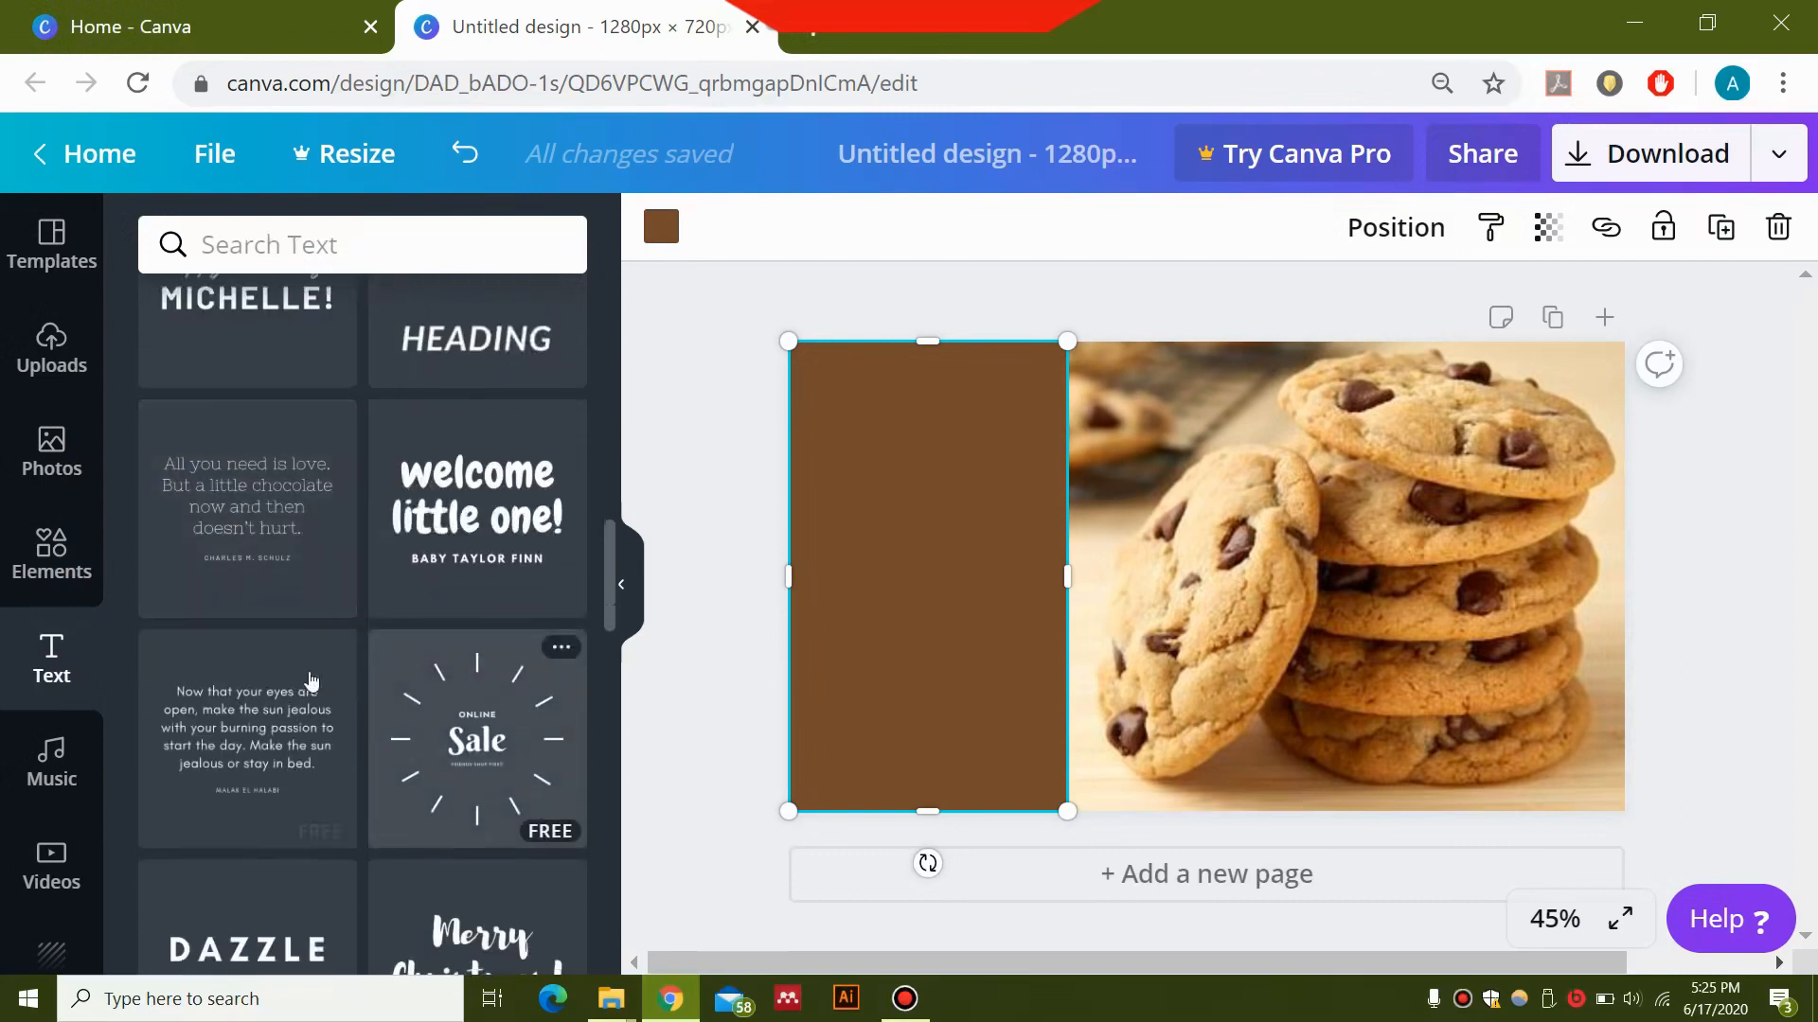
pyautogui.scroll(-4, 312, 679)
pyautogui.scroll(4, 556, 517)
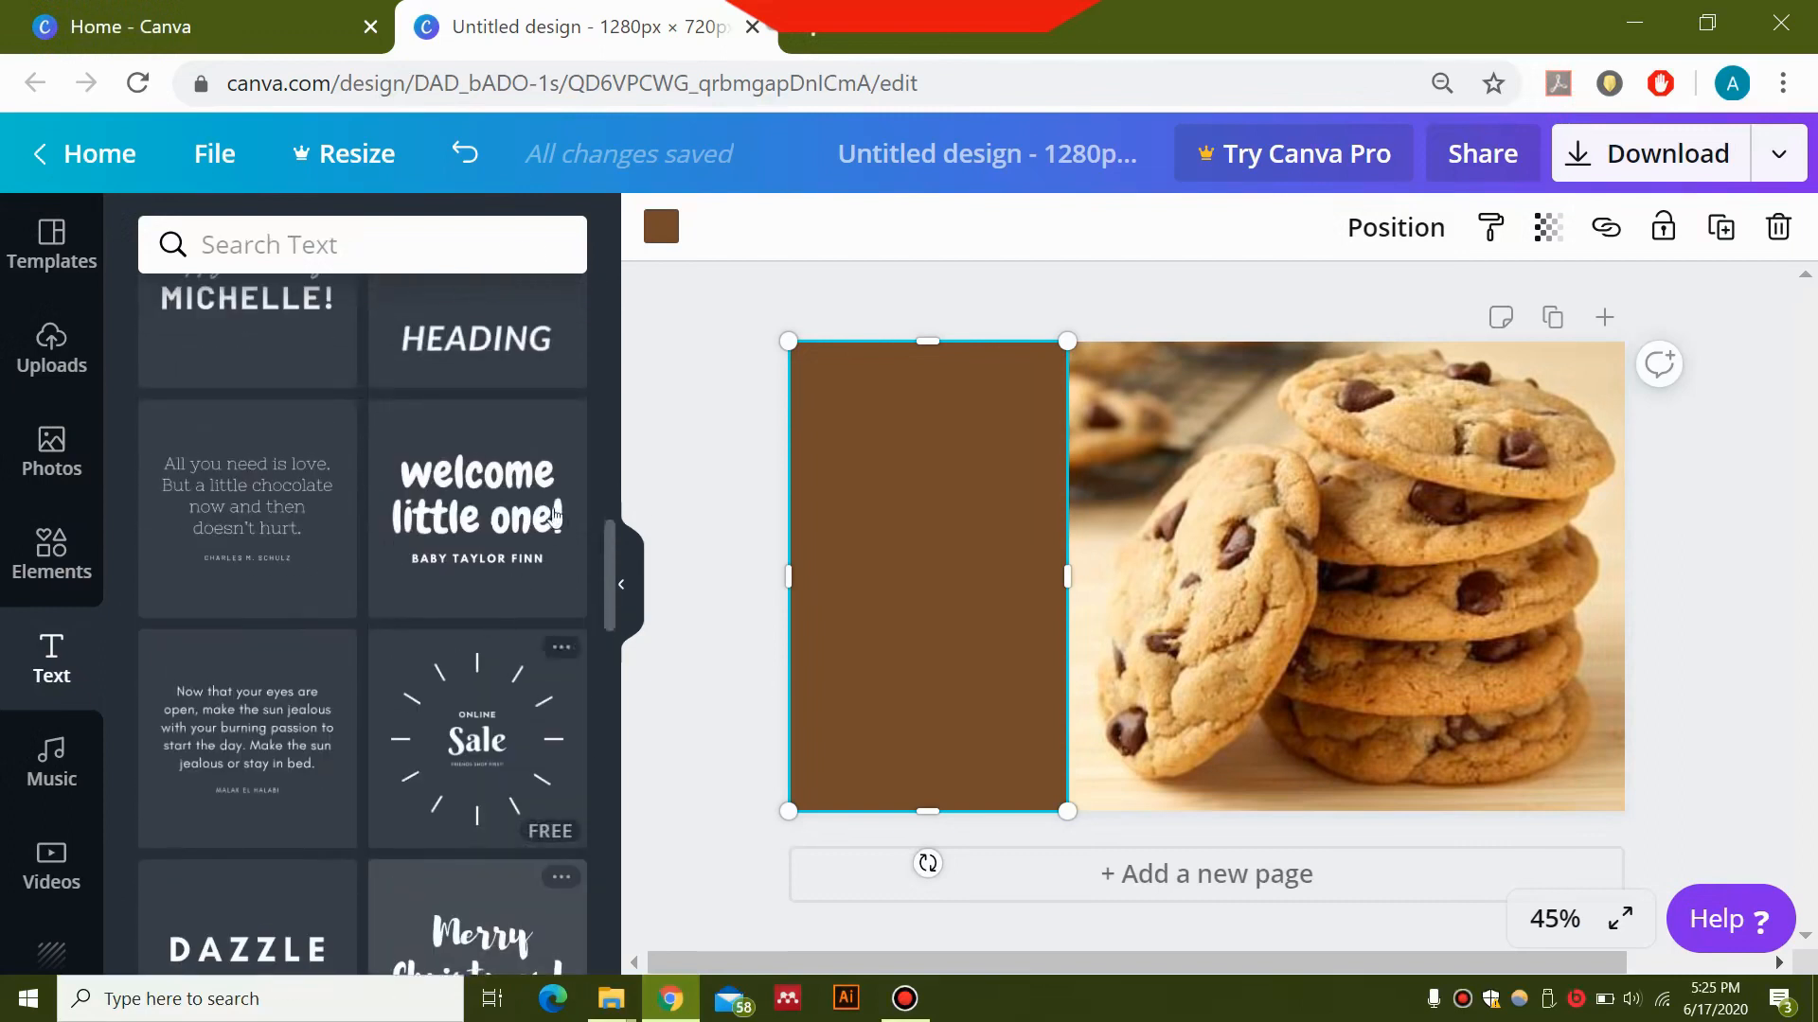
pyautogui.click(473, 502)
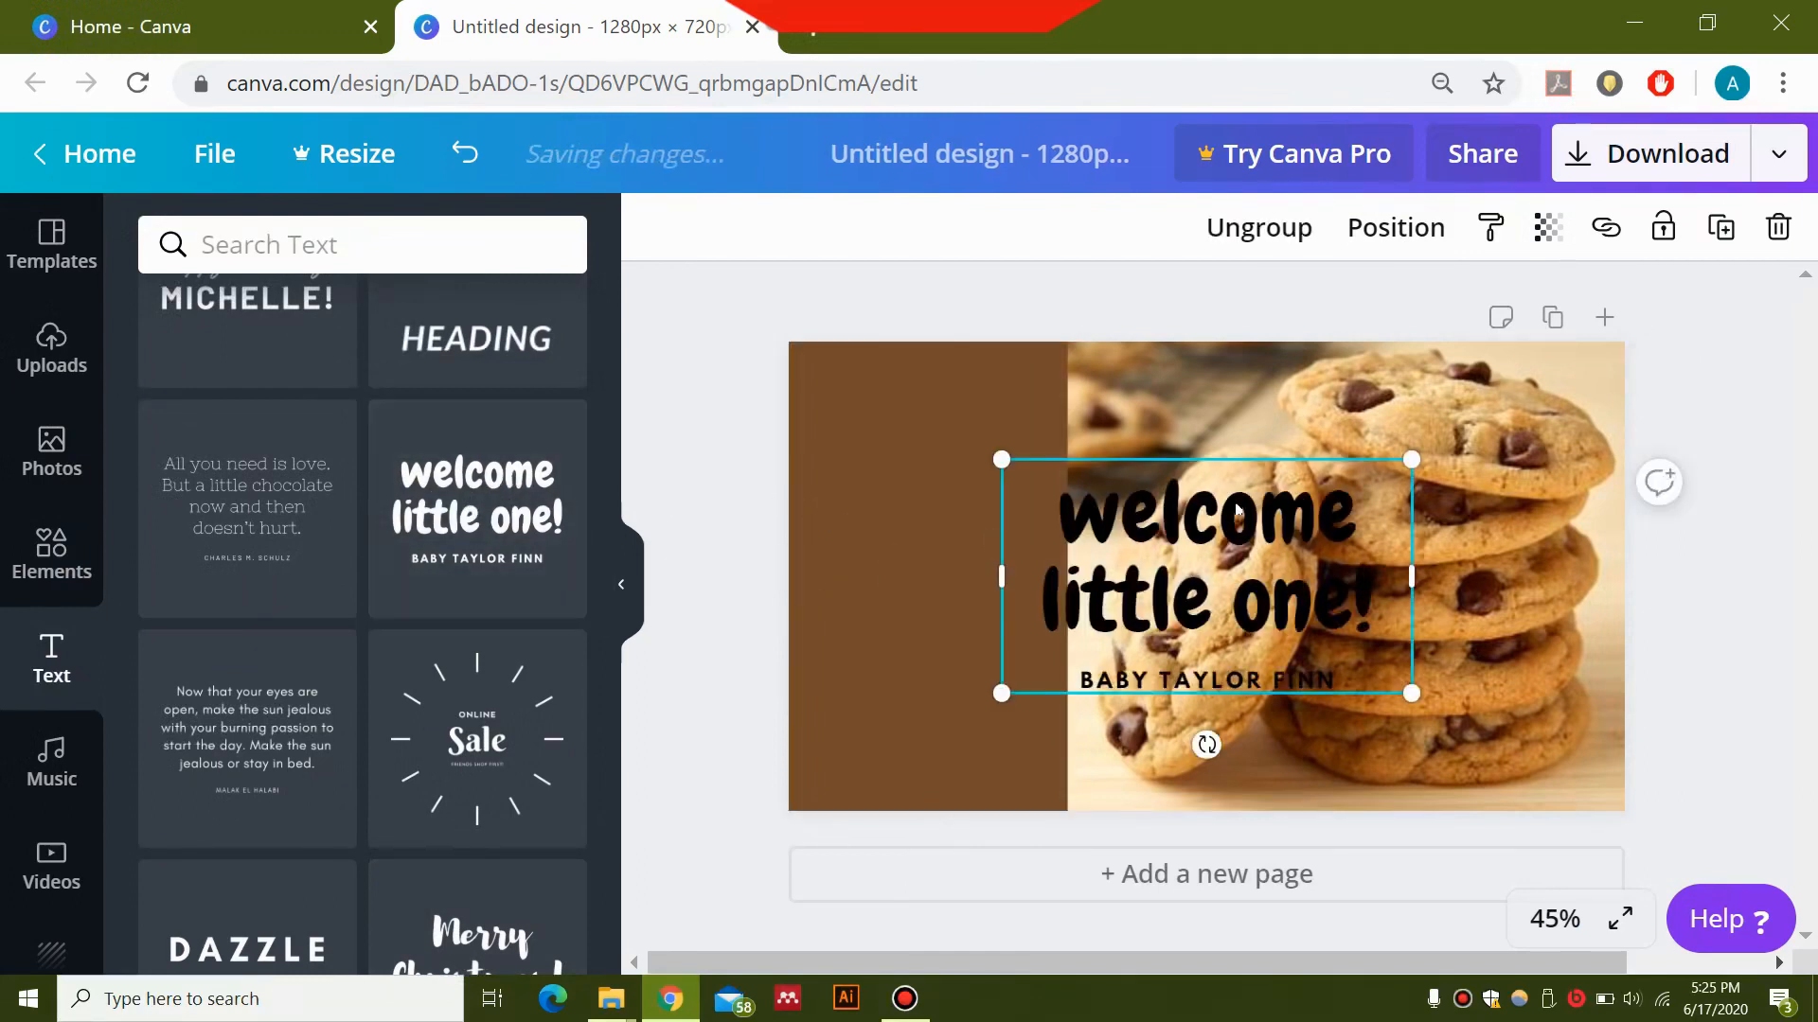
pyautogui.click(1180, 683)
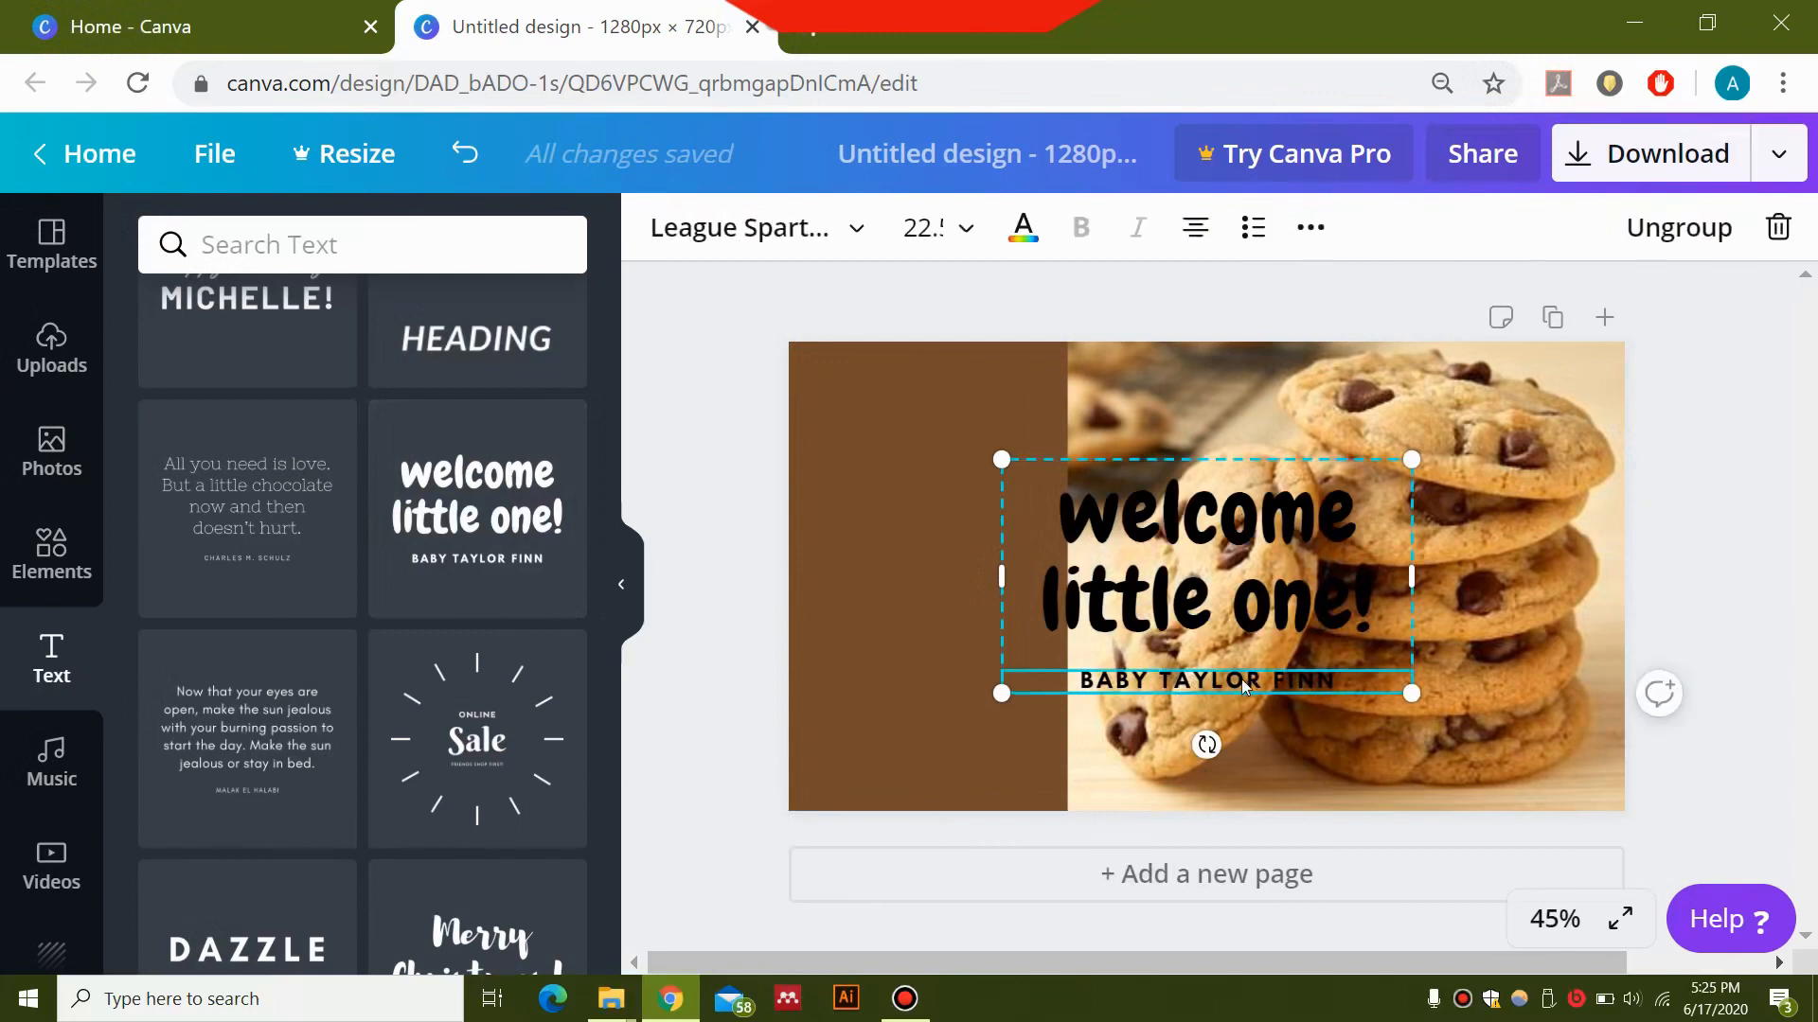
pyautogui.press('Delete')
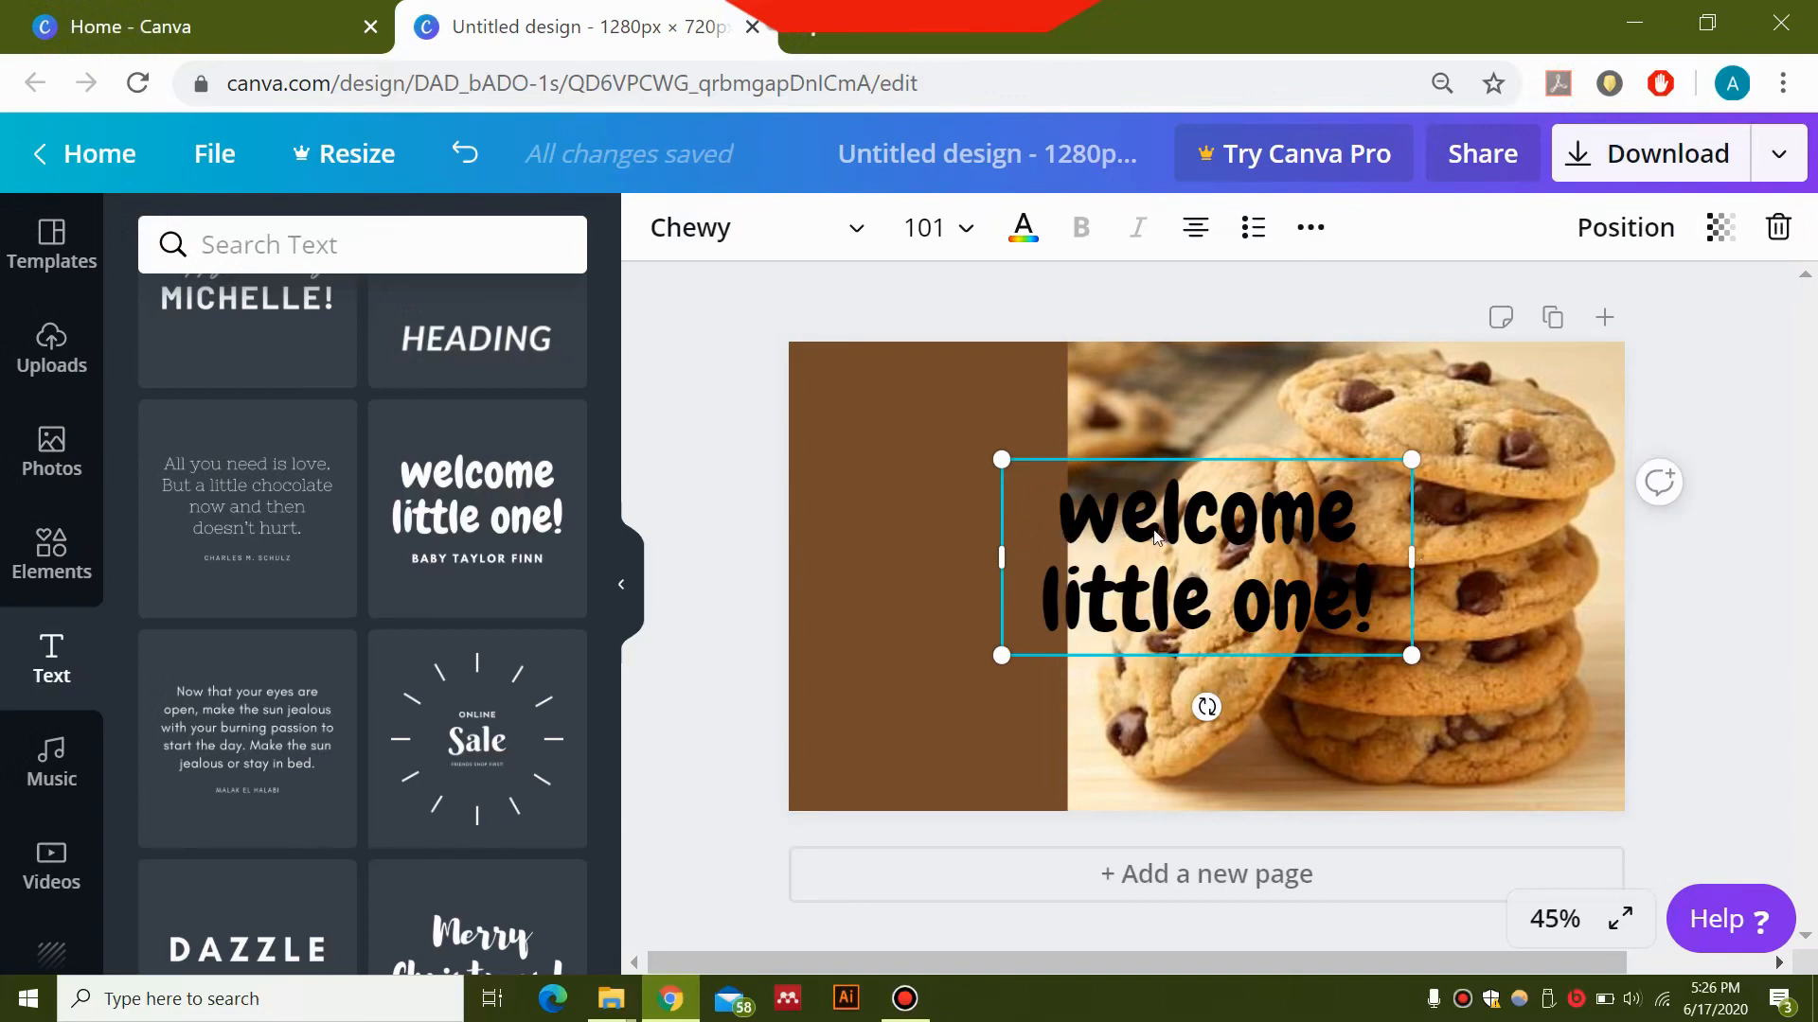
# Replace the heading text with "How to Bake Cookies" on three lines and colour it light cream from the photo colors.
pyautogui.doubleClick(1183, 574)
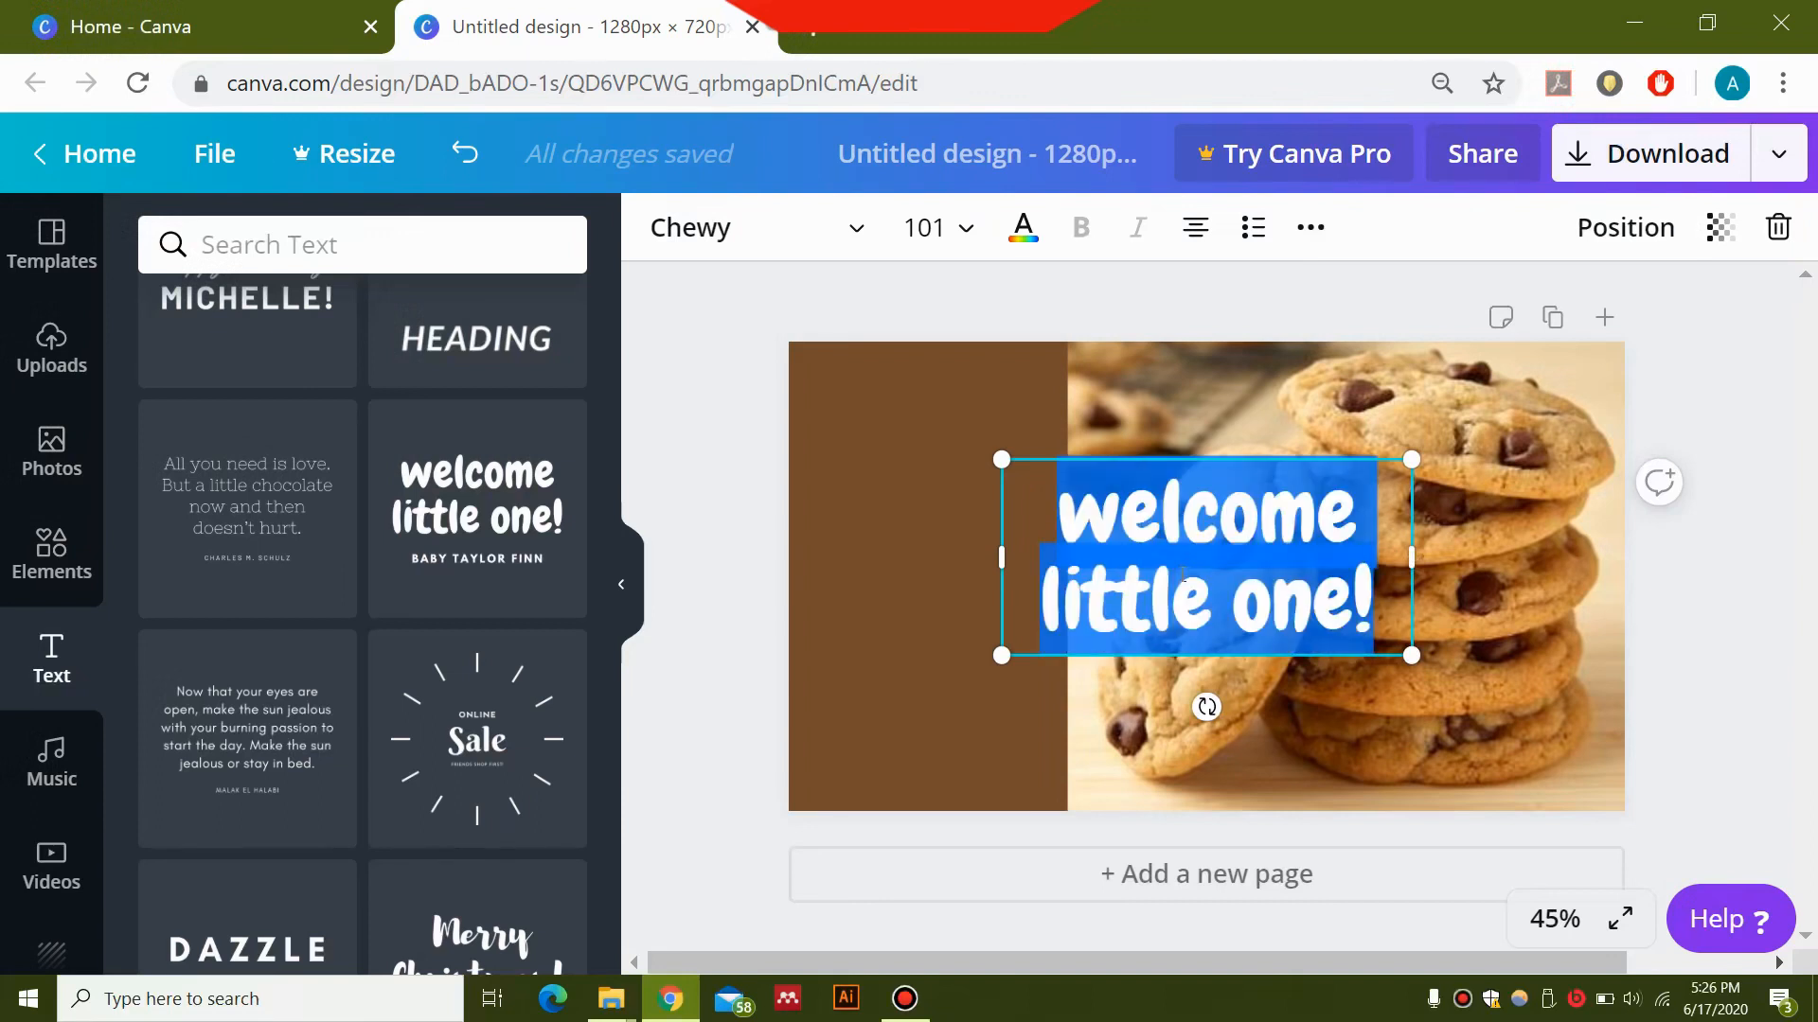
pyautogui.write('H')
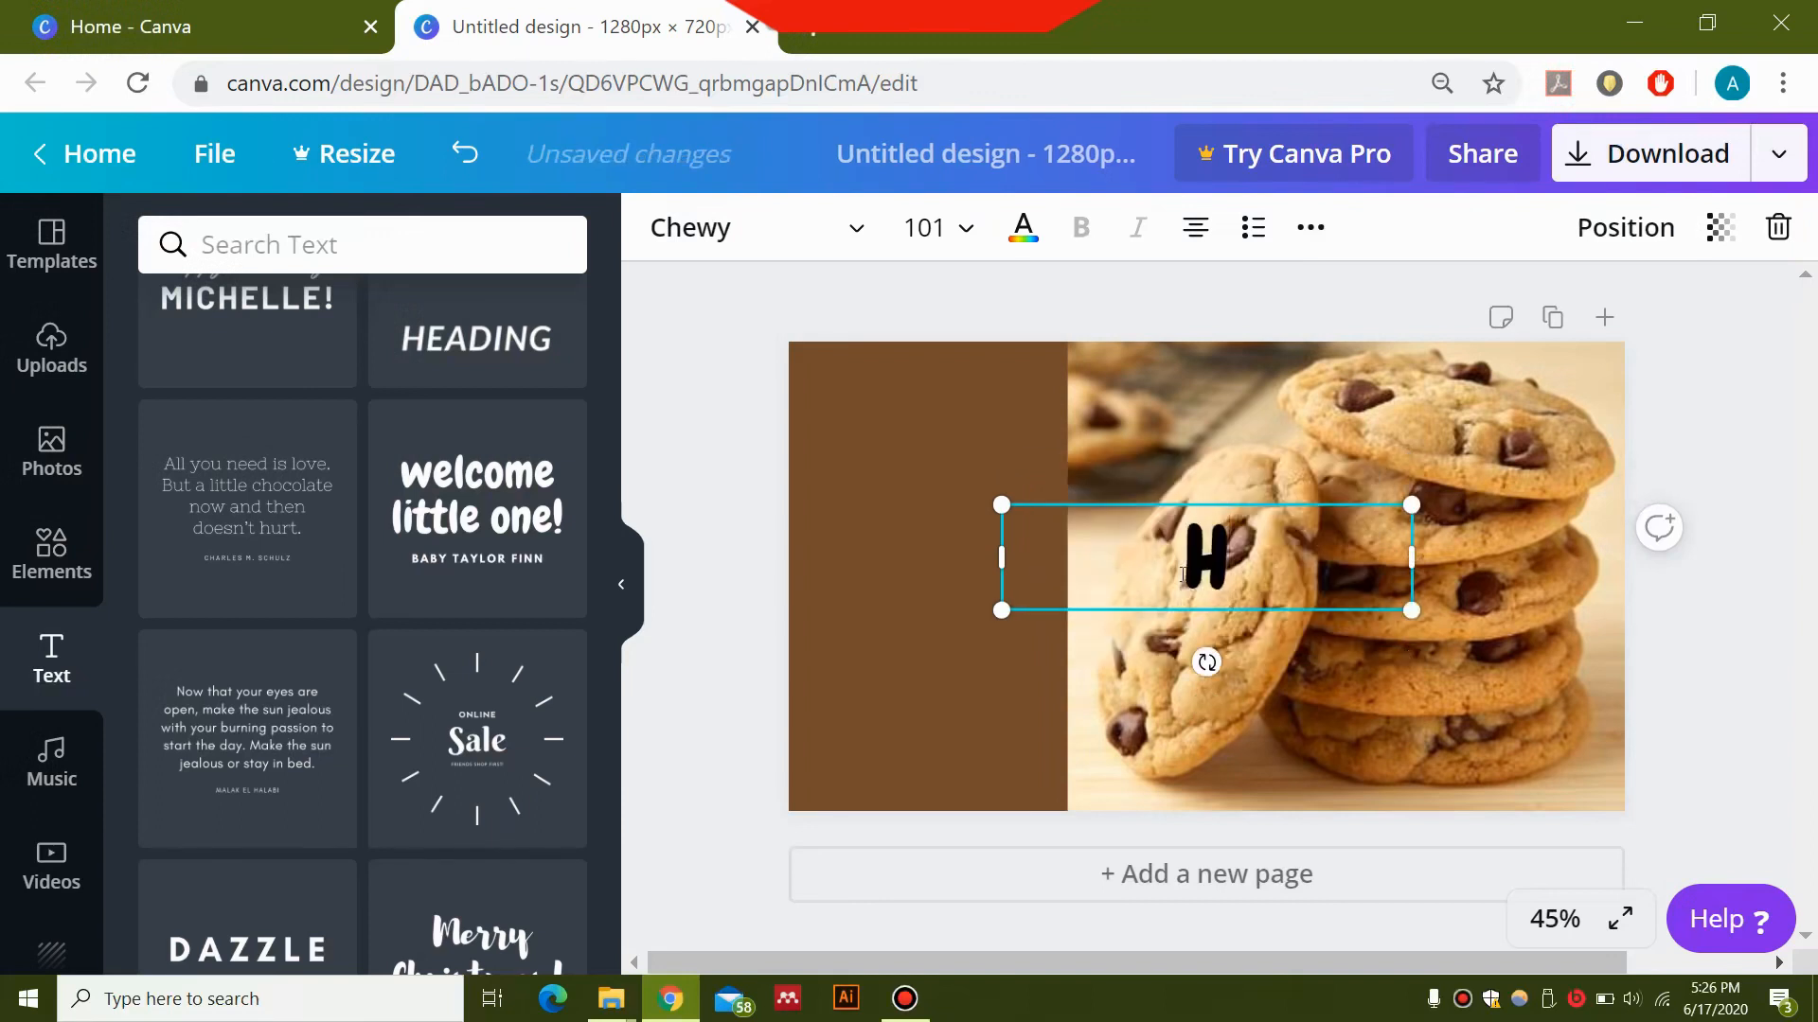
pyautogui.write('ow to')
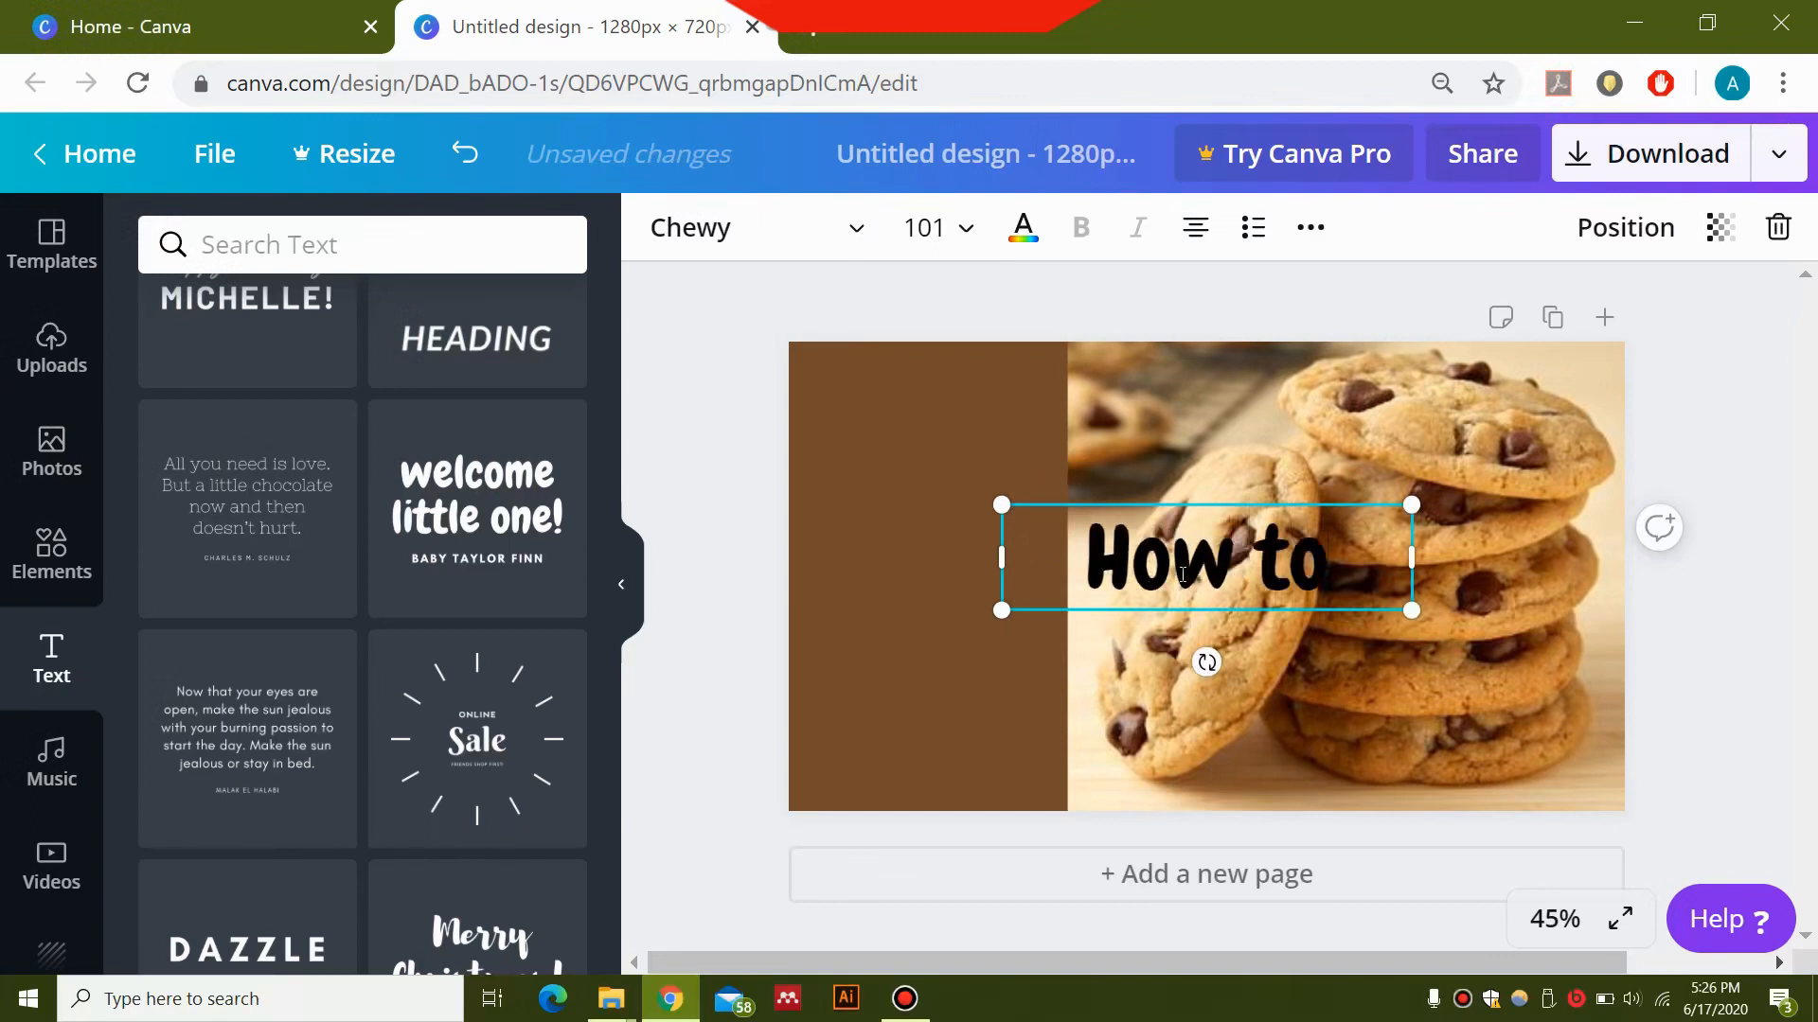
pyautogui.press('Return')
pyautogui.write('Bake')
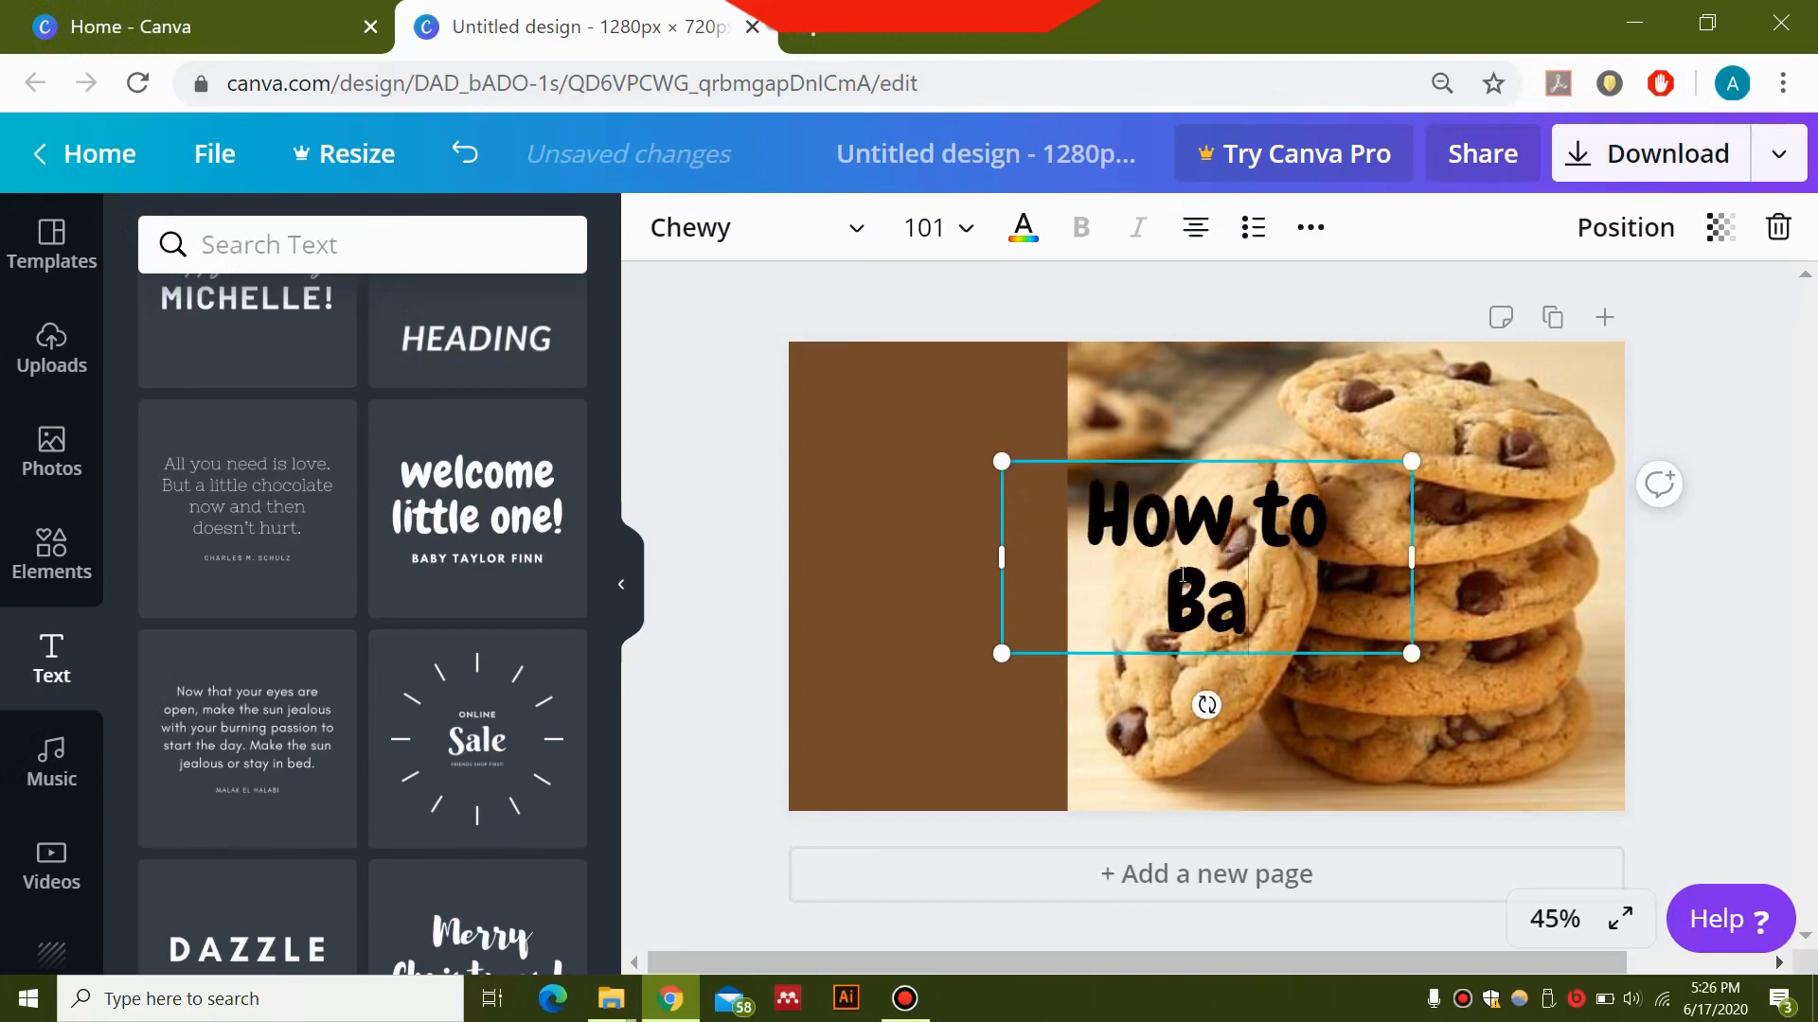
pyautogui.write(' Cookies')
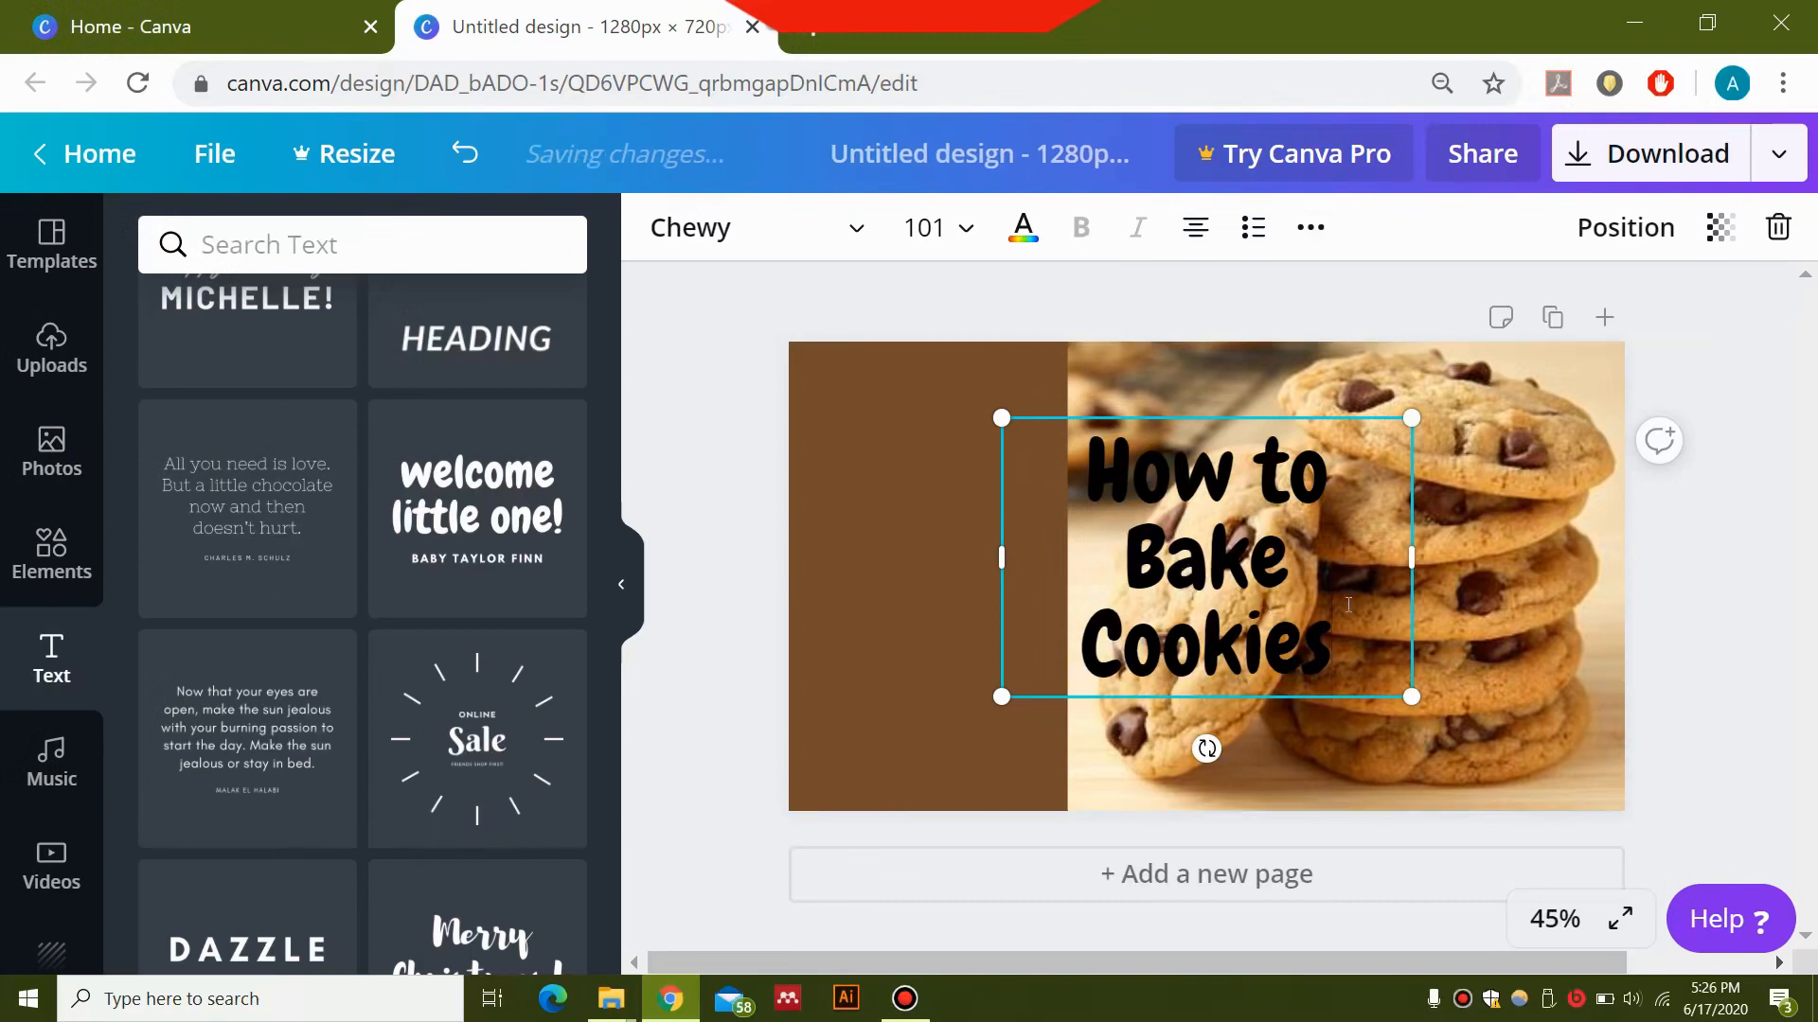
pyautogui.click(1023, 228)
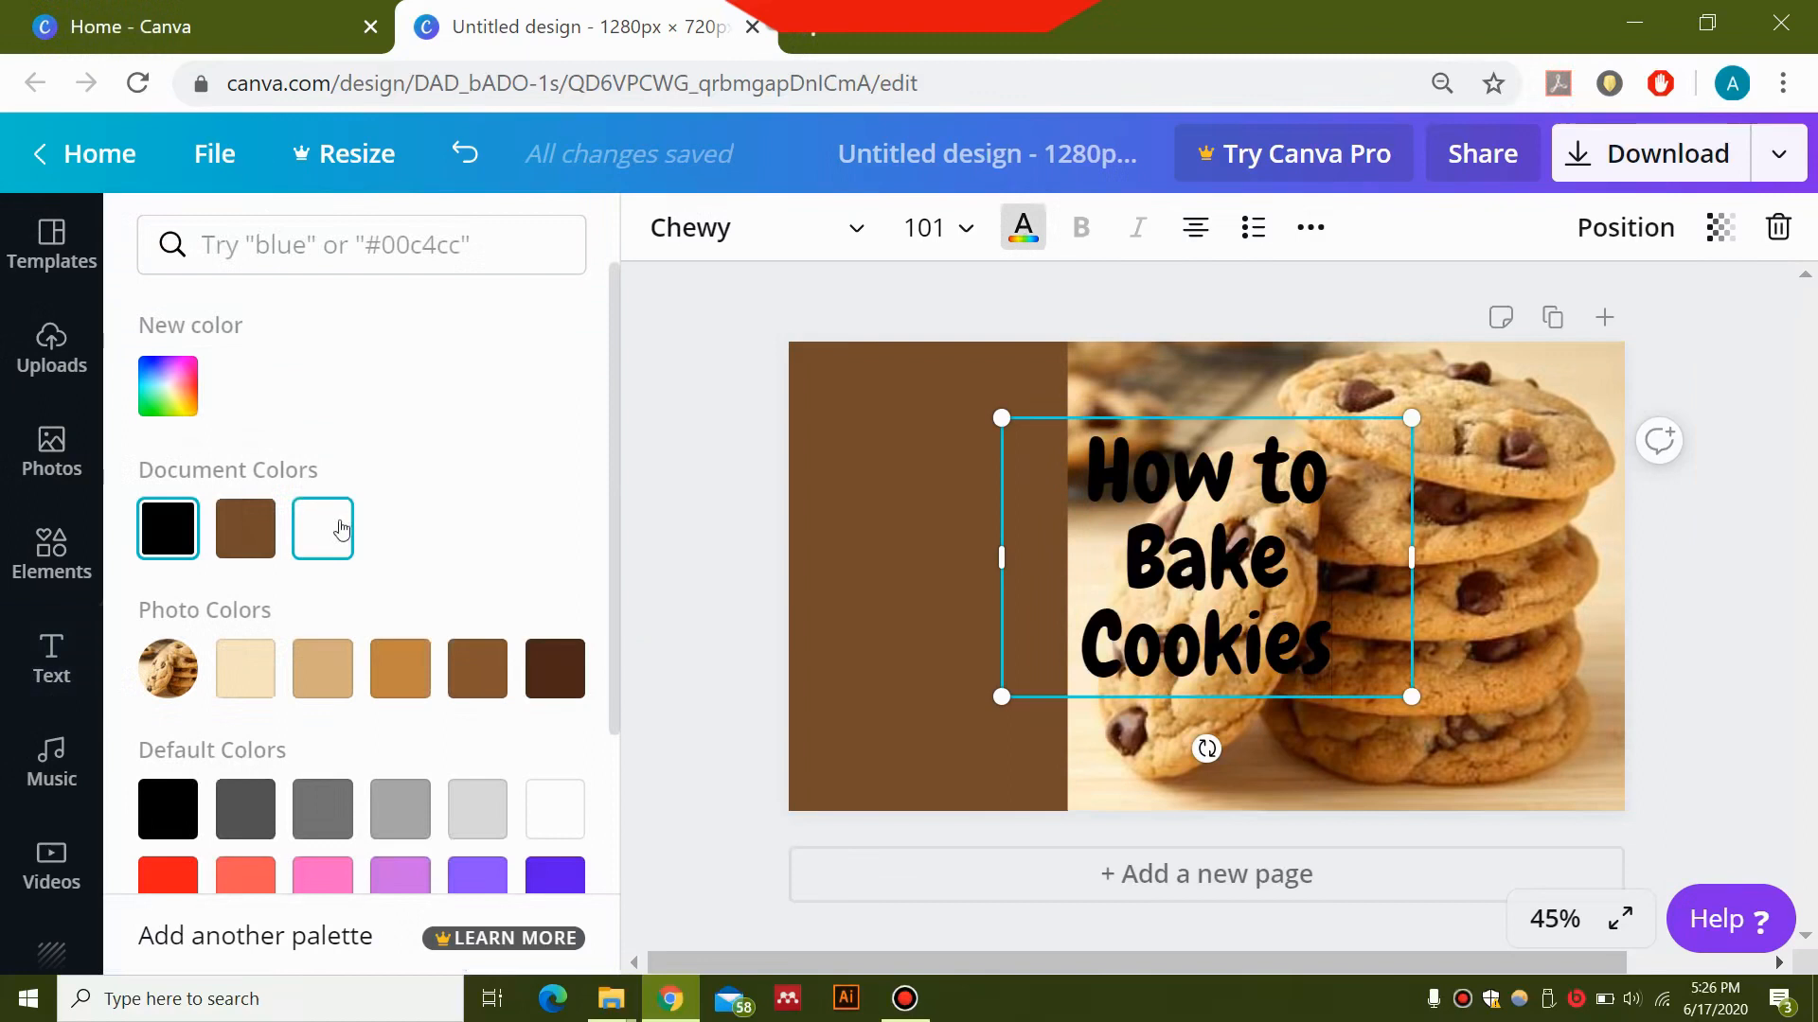
pyautogui.click(262, 670)
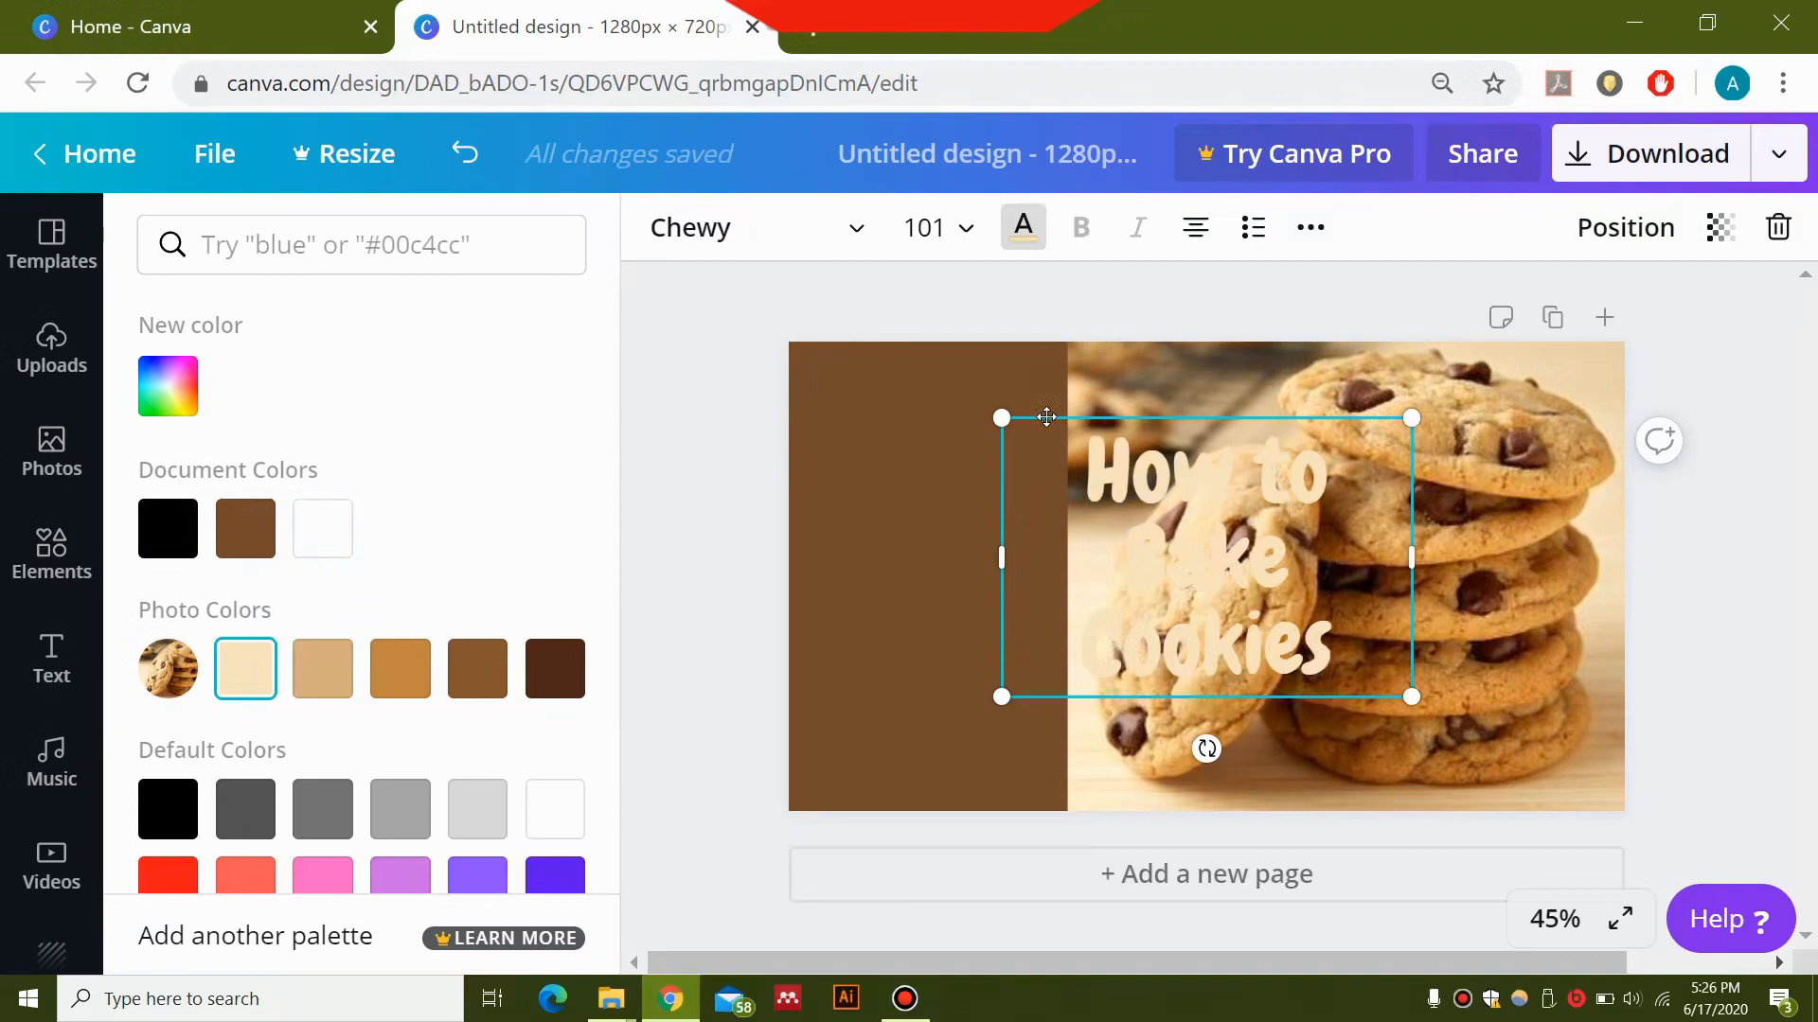
# Narrow the title's text box, scale it to about 465 × 396 px, and centre it on the upper part of the brown panel.
pyautogui.moveTo(1042, 407); pyautogui.dragTo(750, 361)
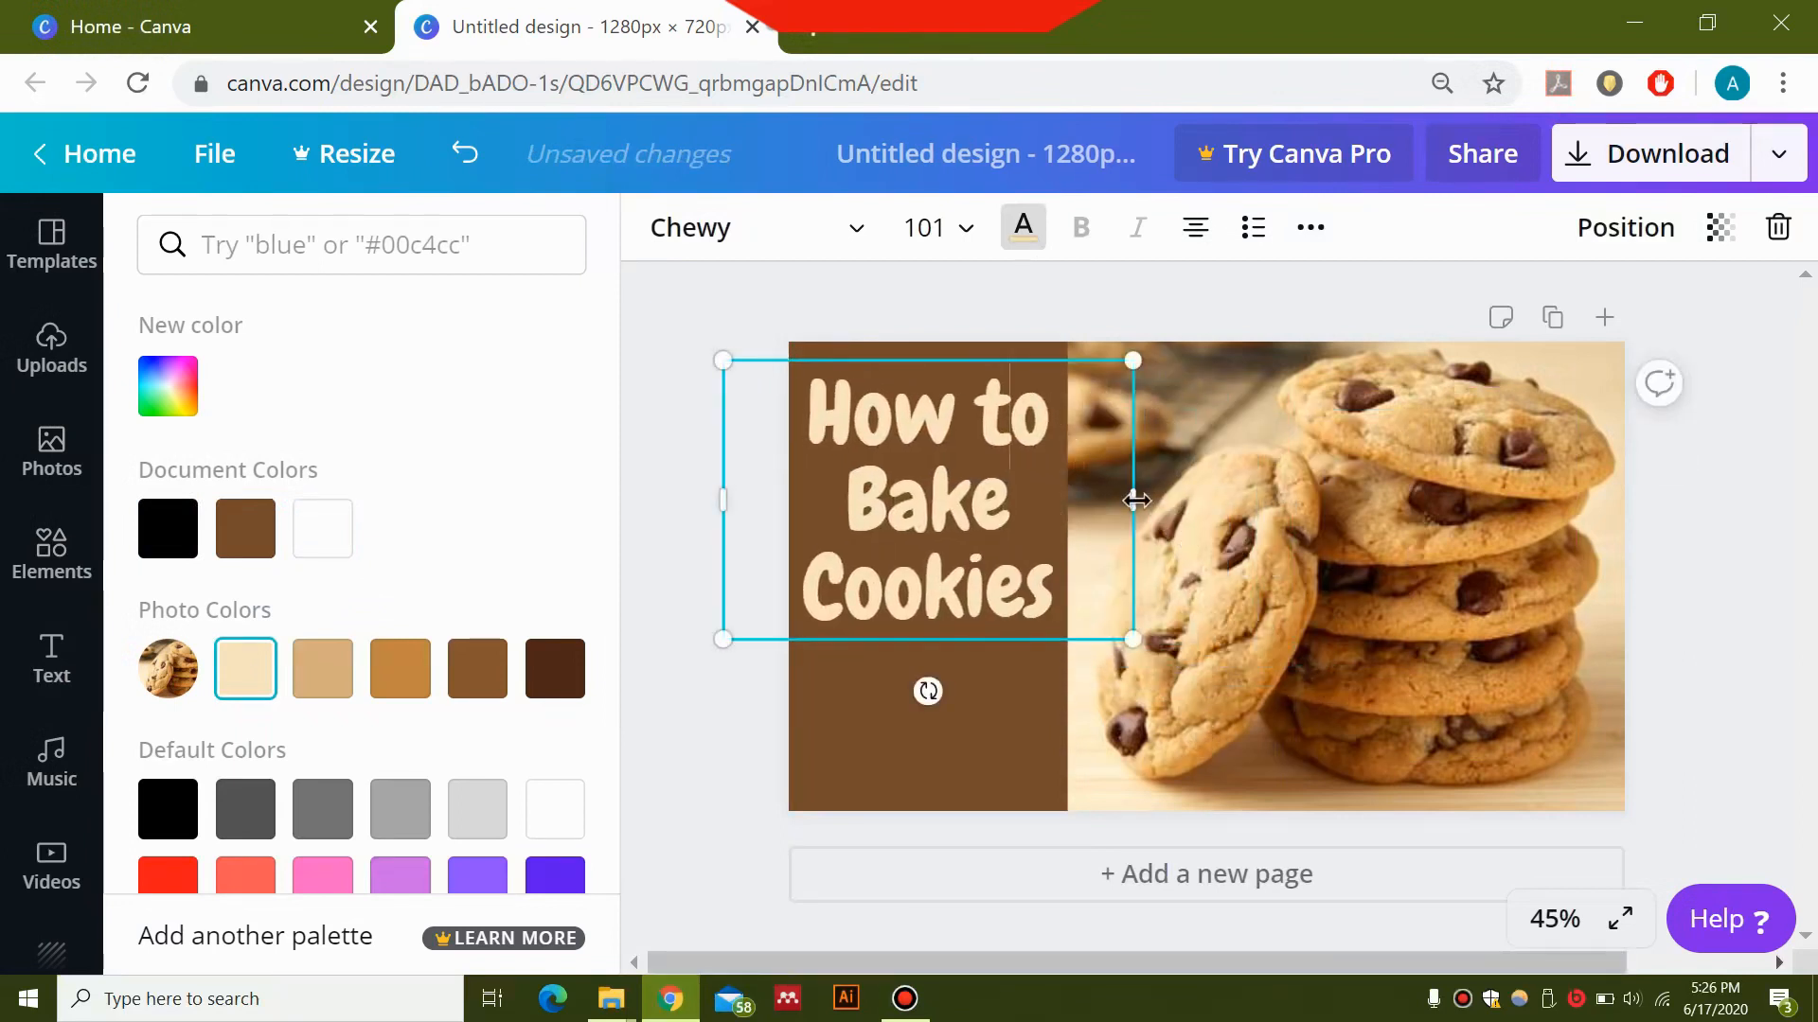
pyautogui.moveTo(1132, 499); pyautogui.dragTo(1051, 495)
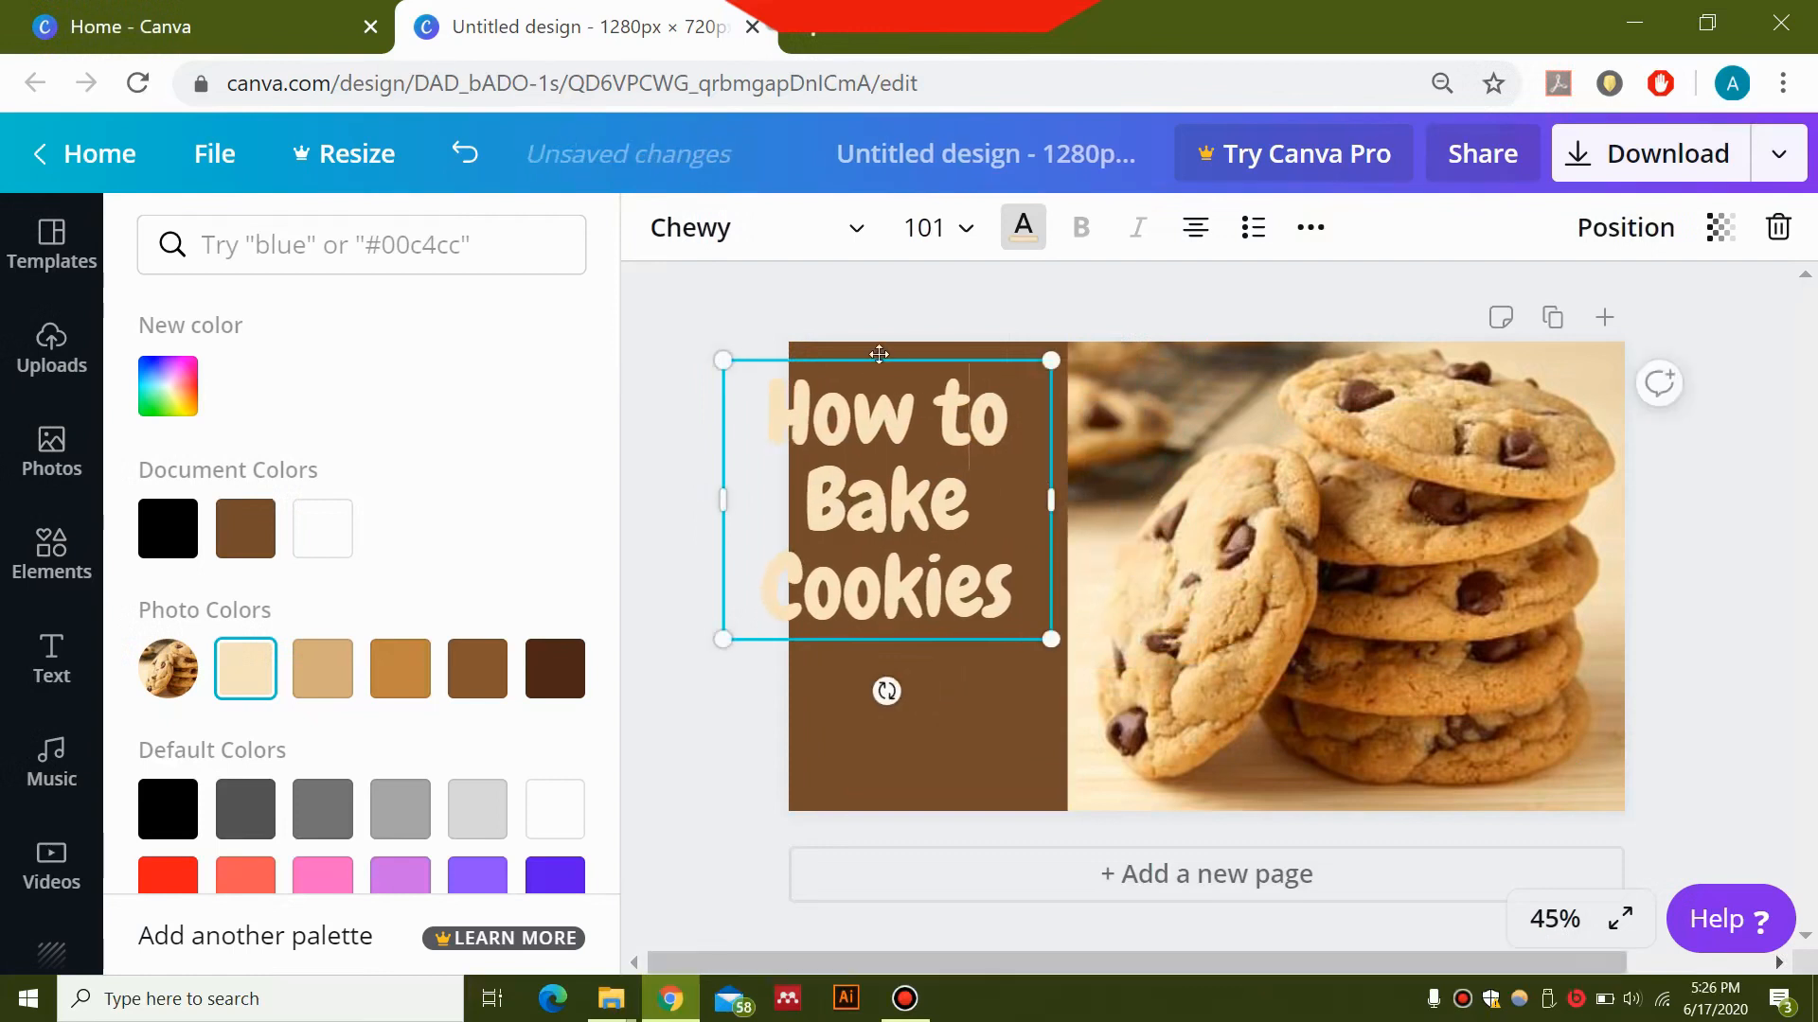
pyautogui.click(916, 364)
pyautogui.moveTo(917, 352); pyautogui.dragTo(948, 357)
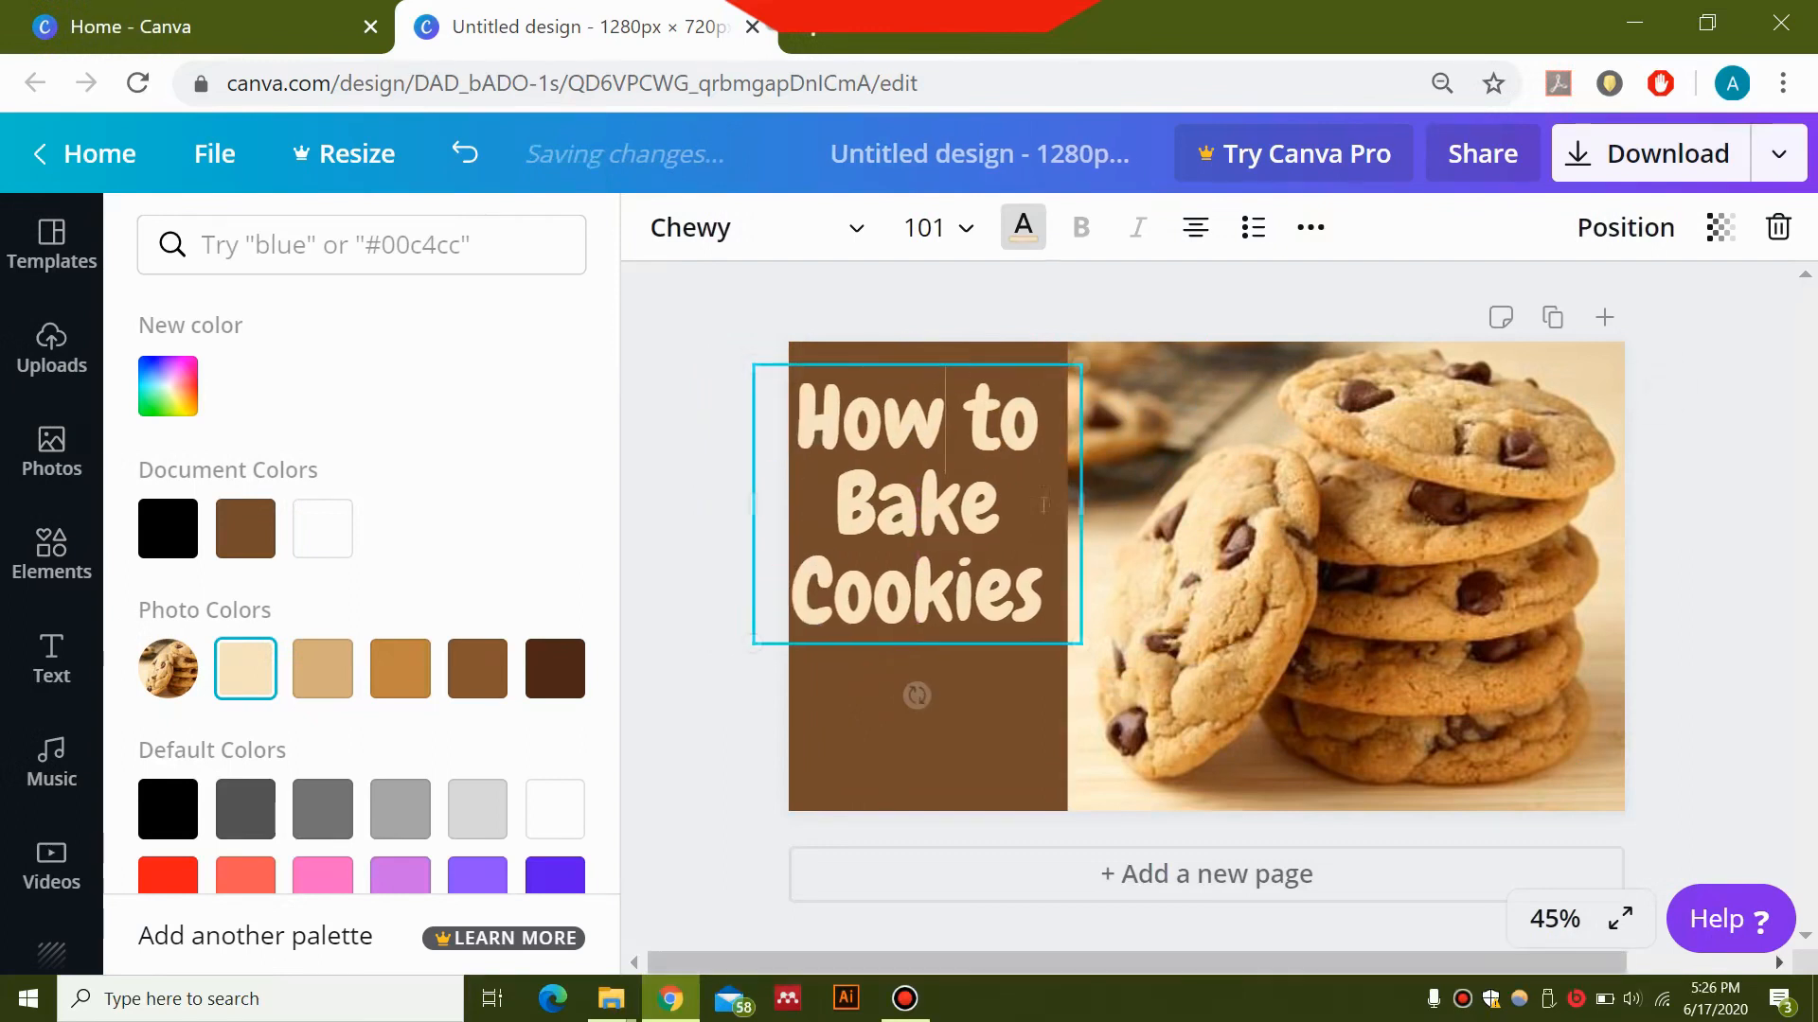
pyautogui.moveTo(1082, 644); pyautogui.dragTo(1068, 616)
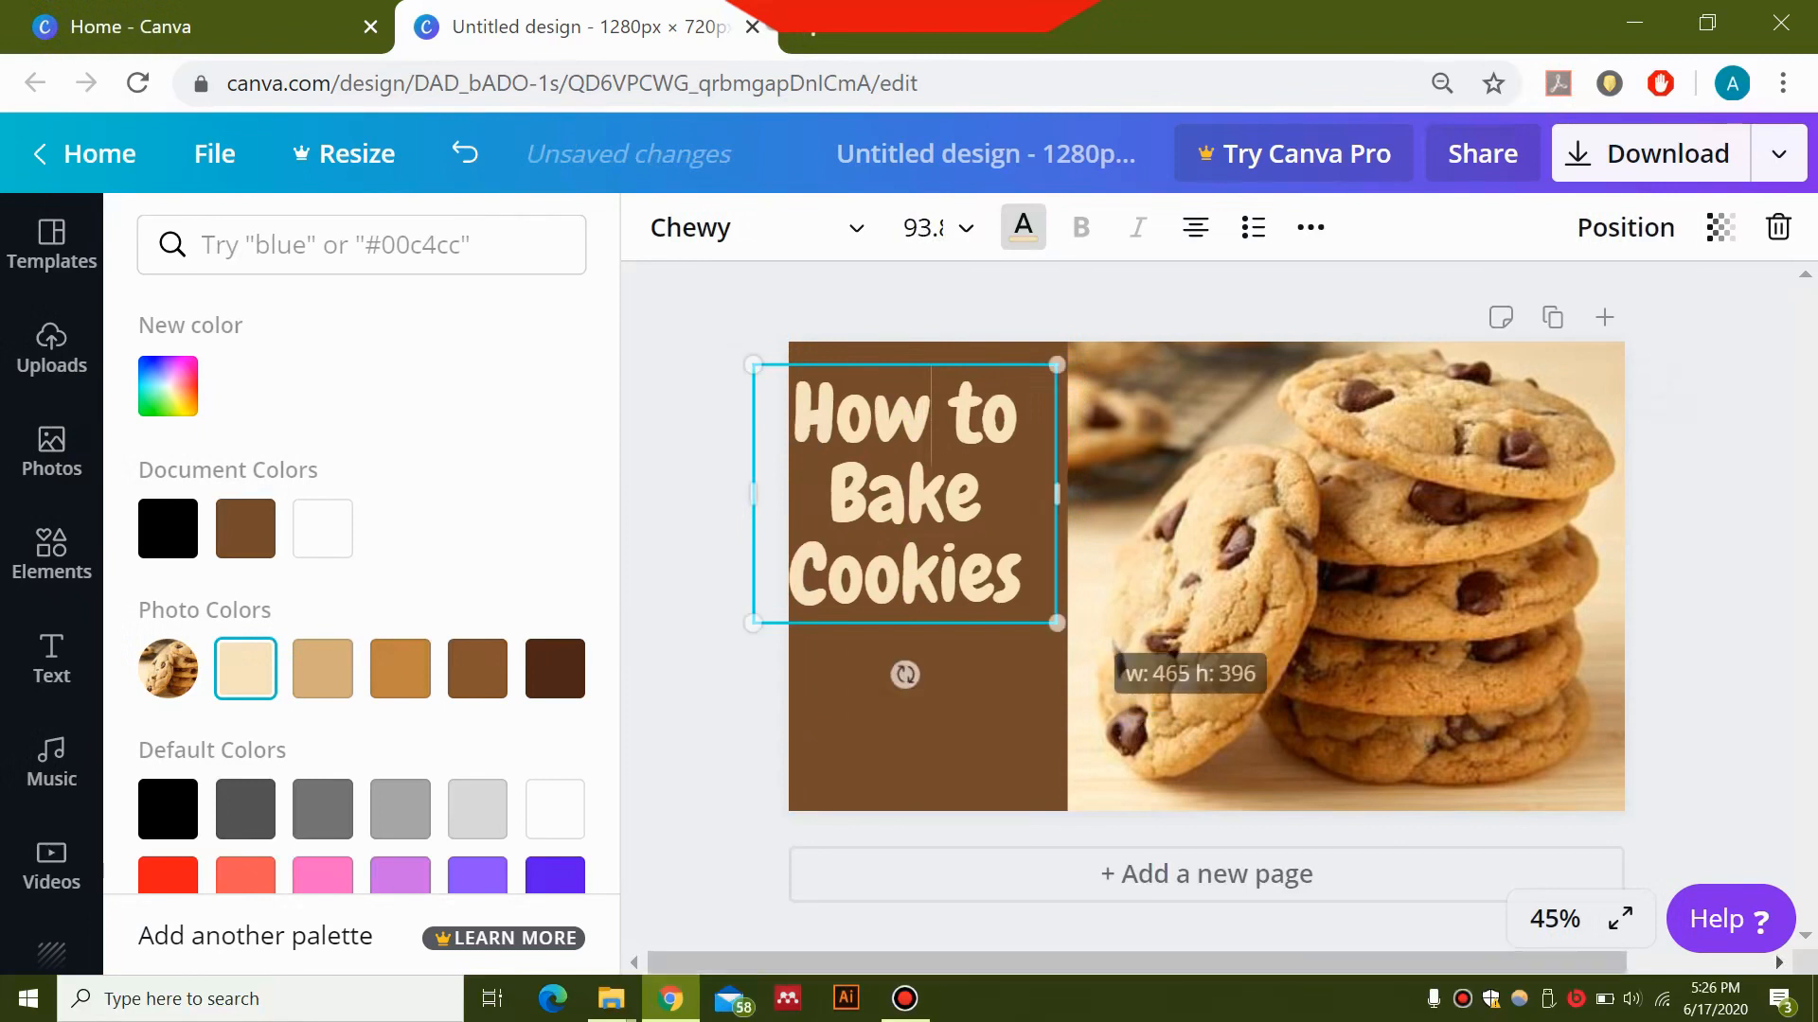
pyautogui.click(953, 359)
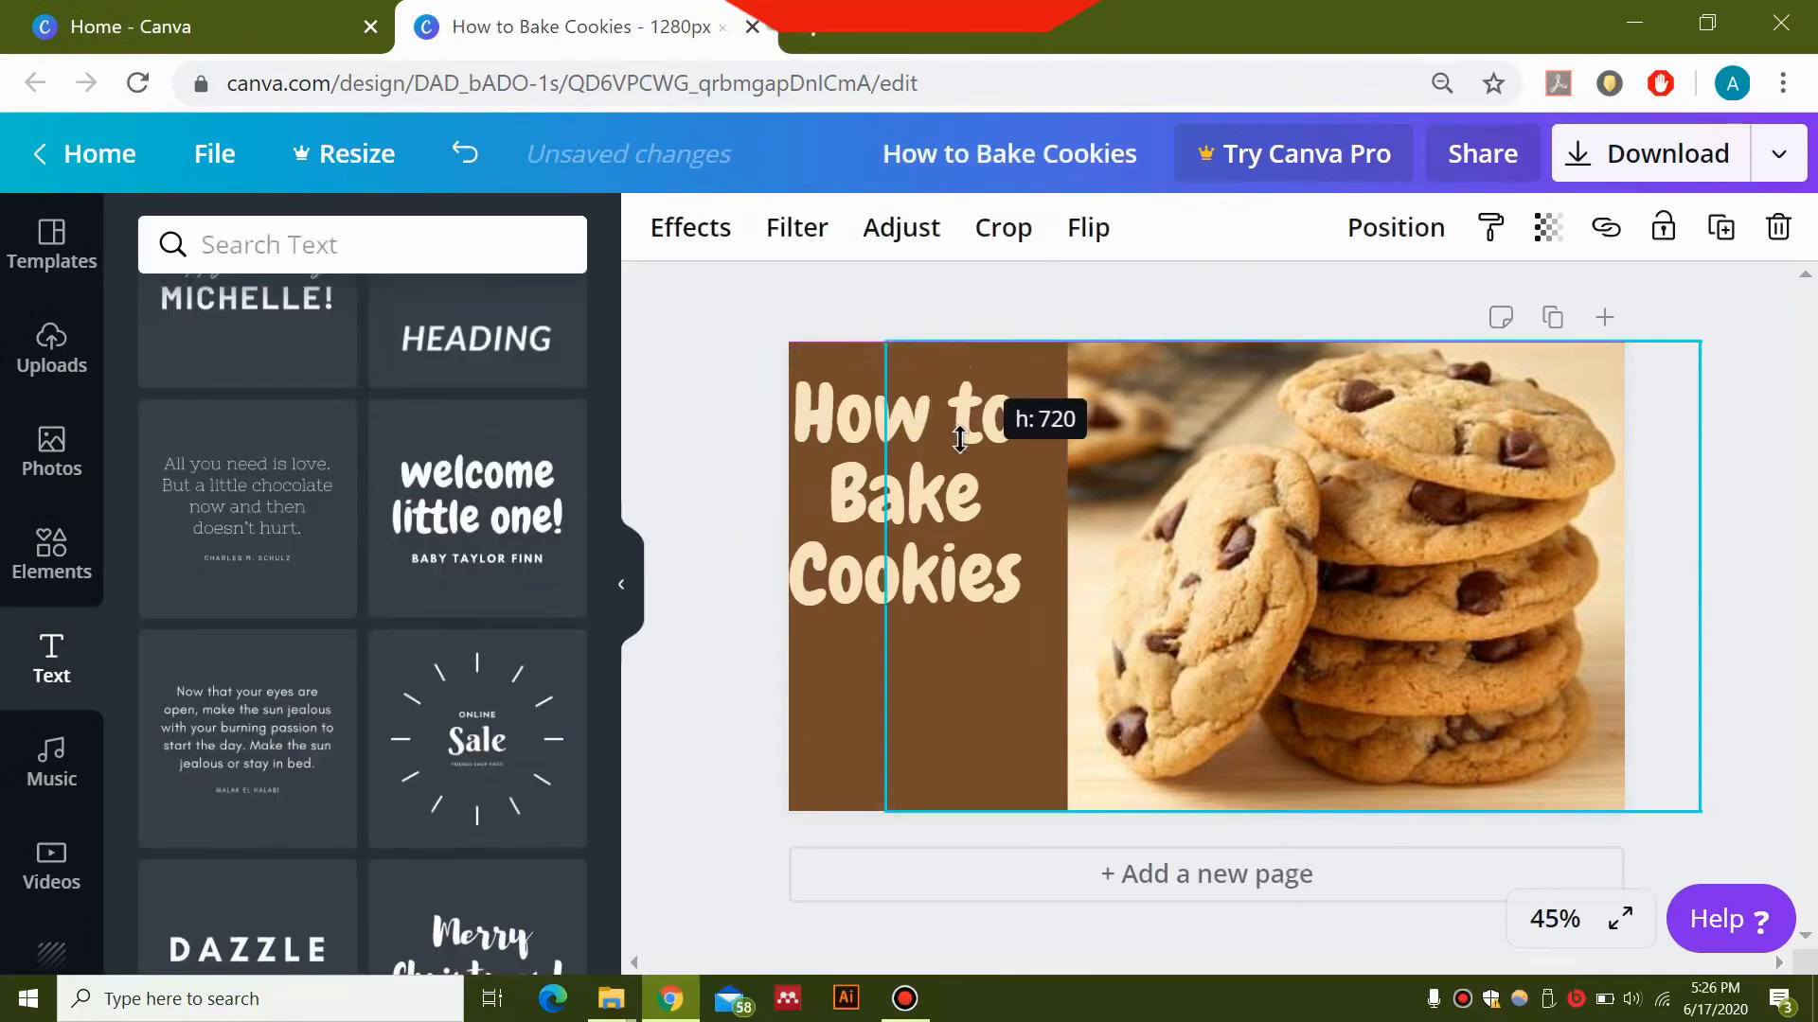
pyautogui.click(798, 417)
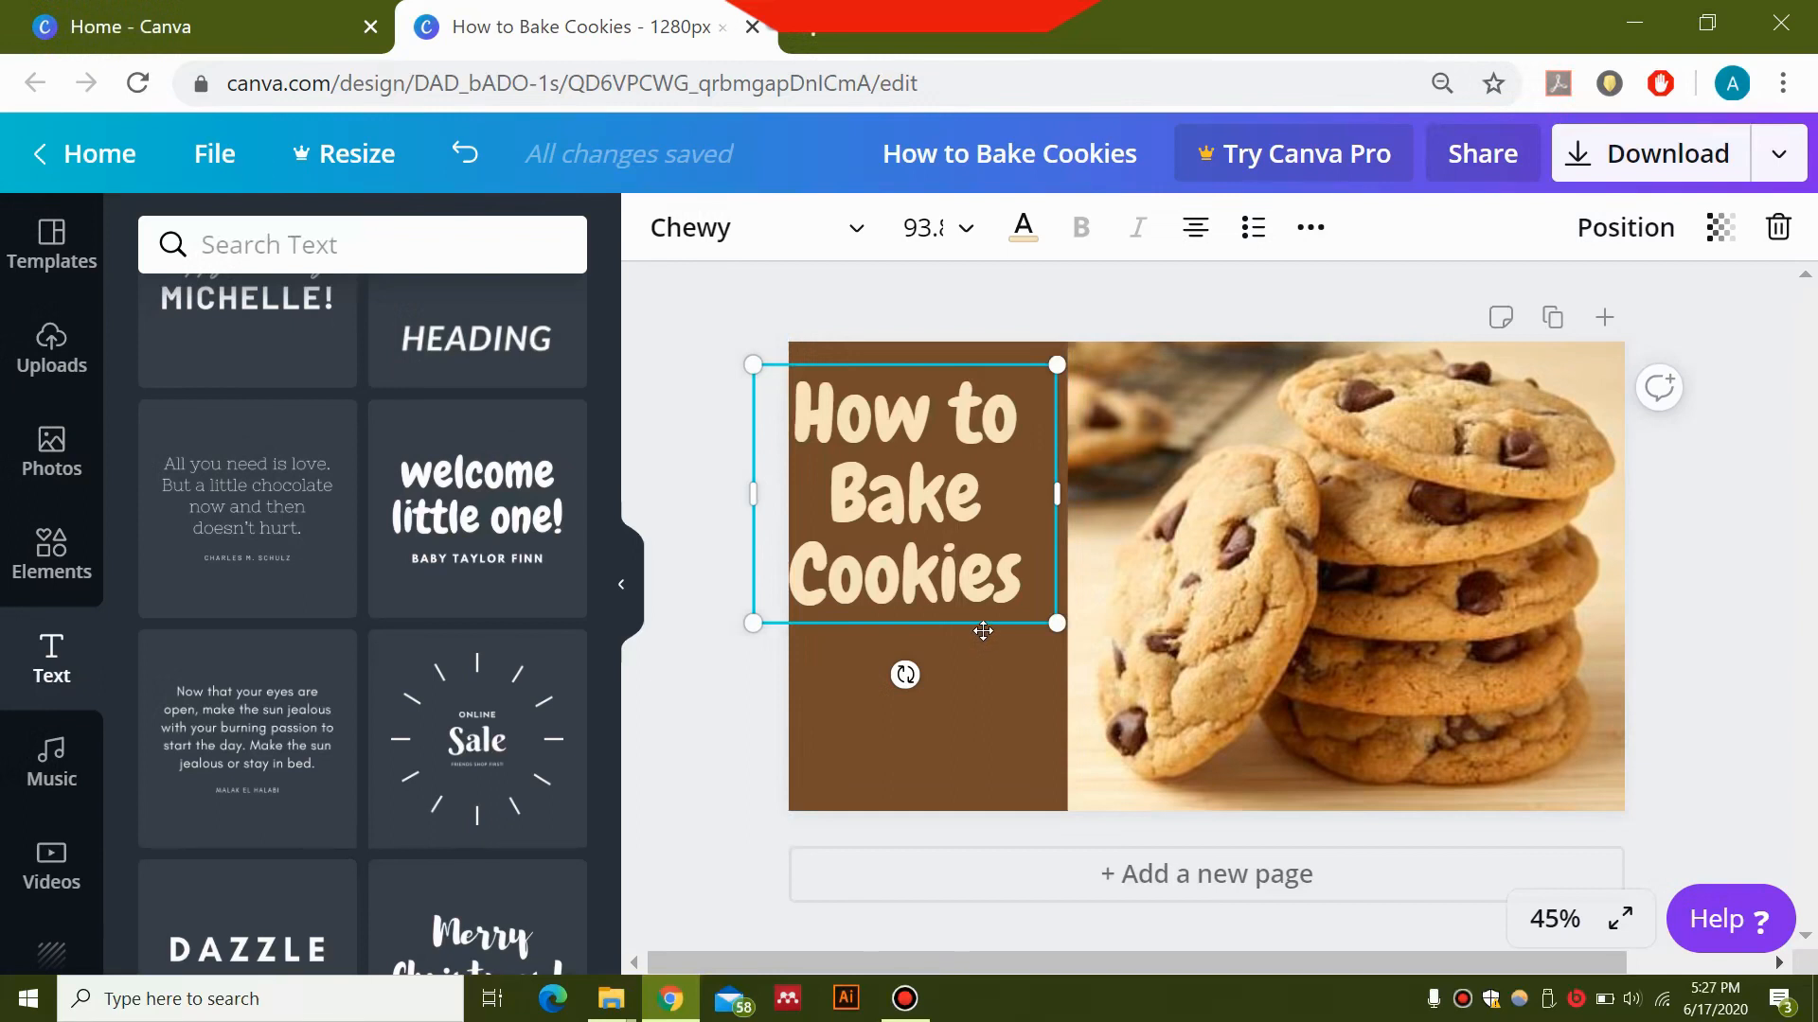
pyautogui.moveTo(992, 626); pyautogui.dragTo(1002, 636)
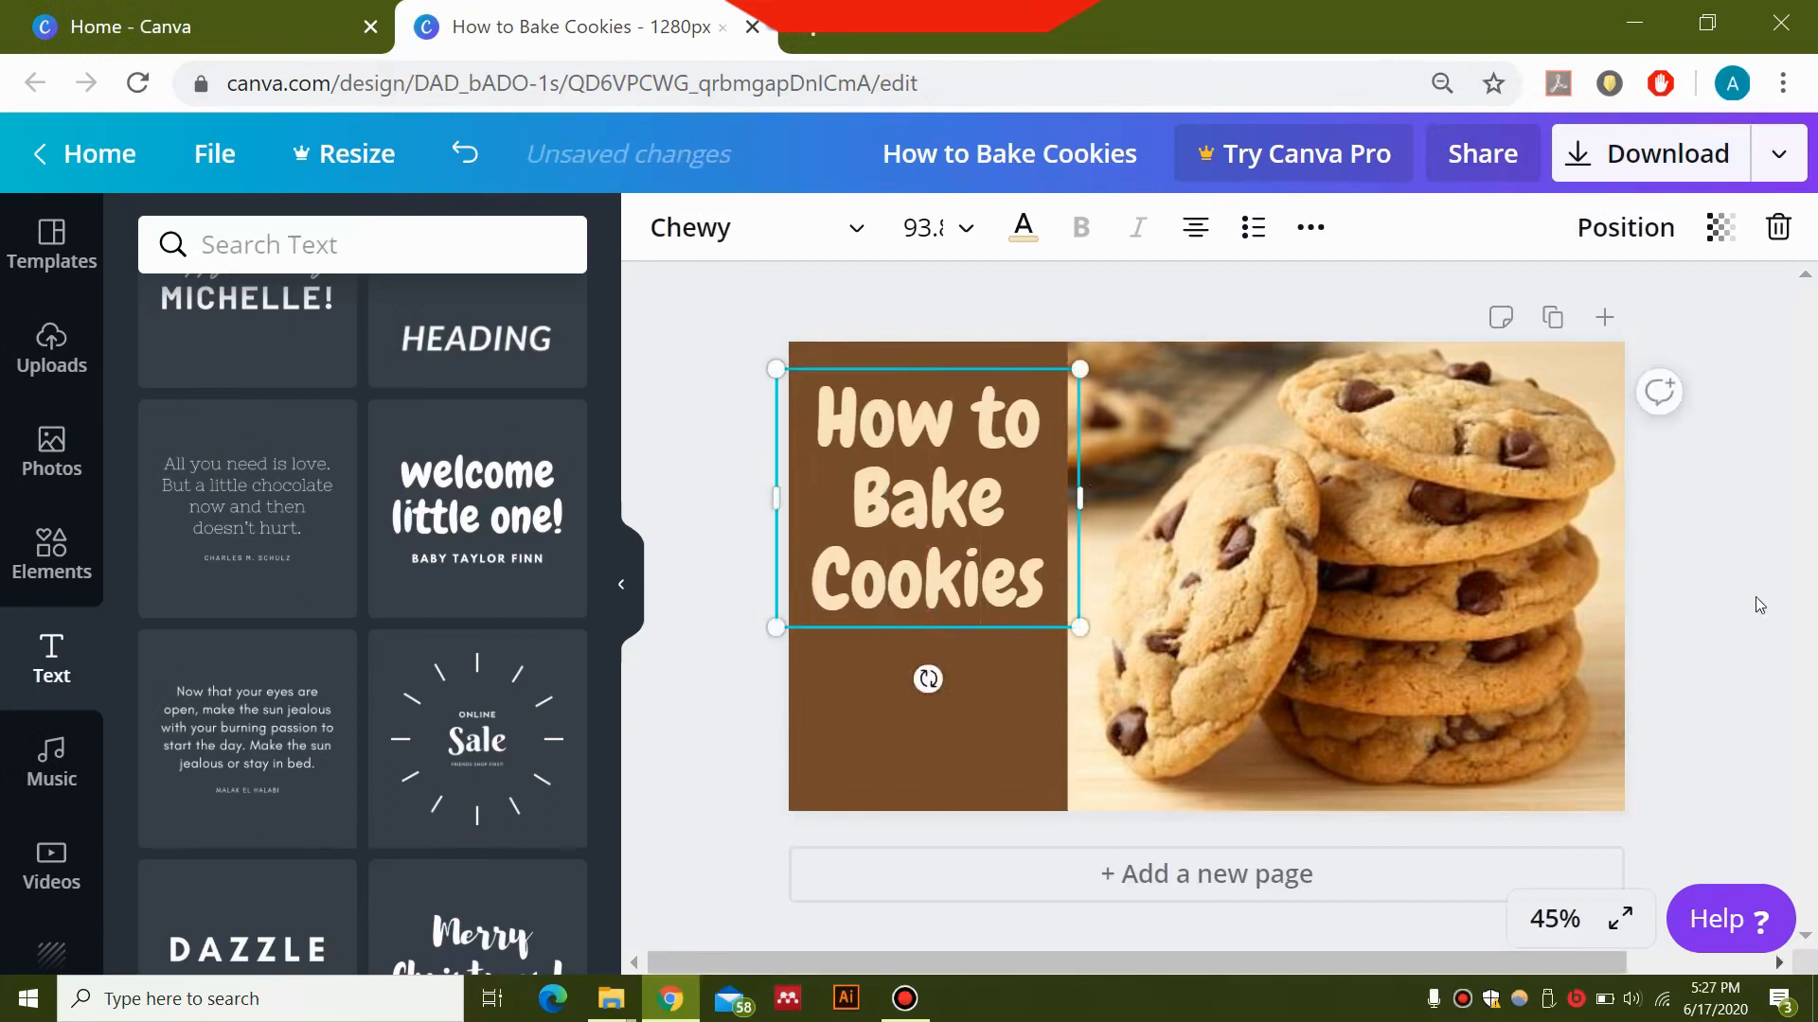
pyautogui.click(1102, 464)
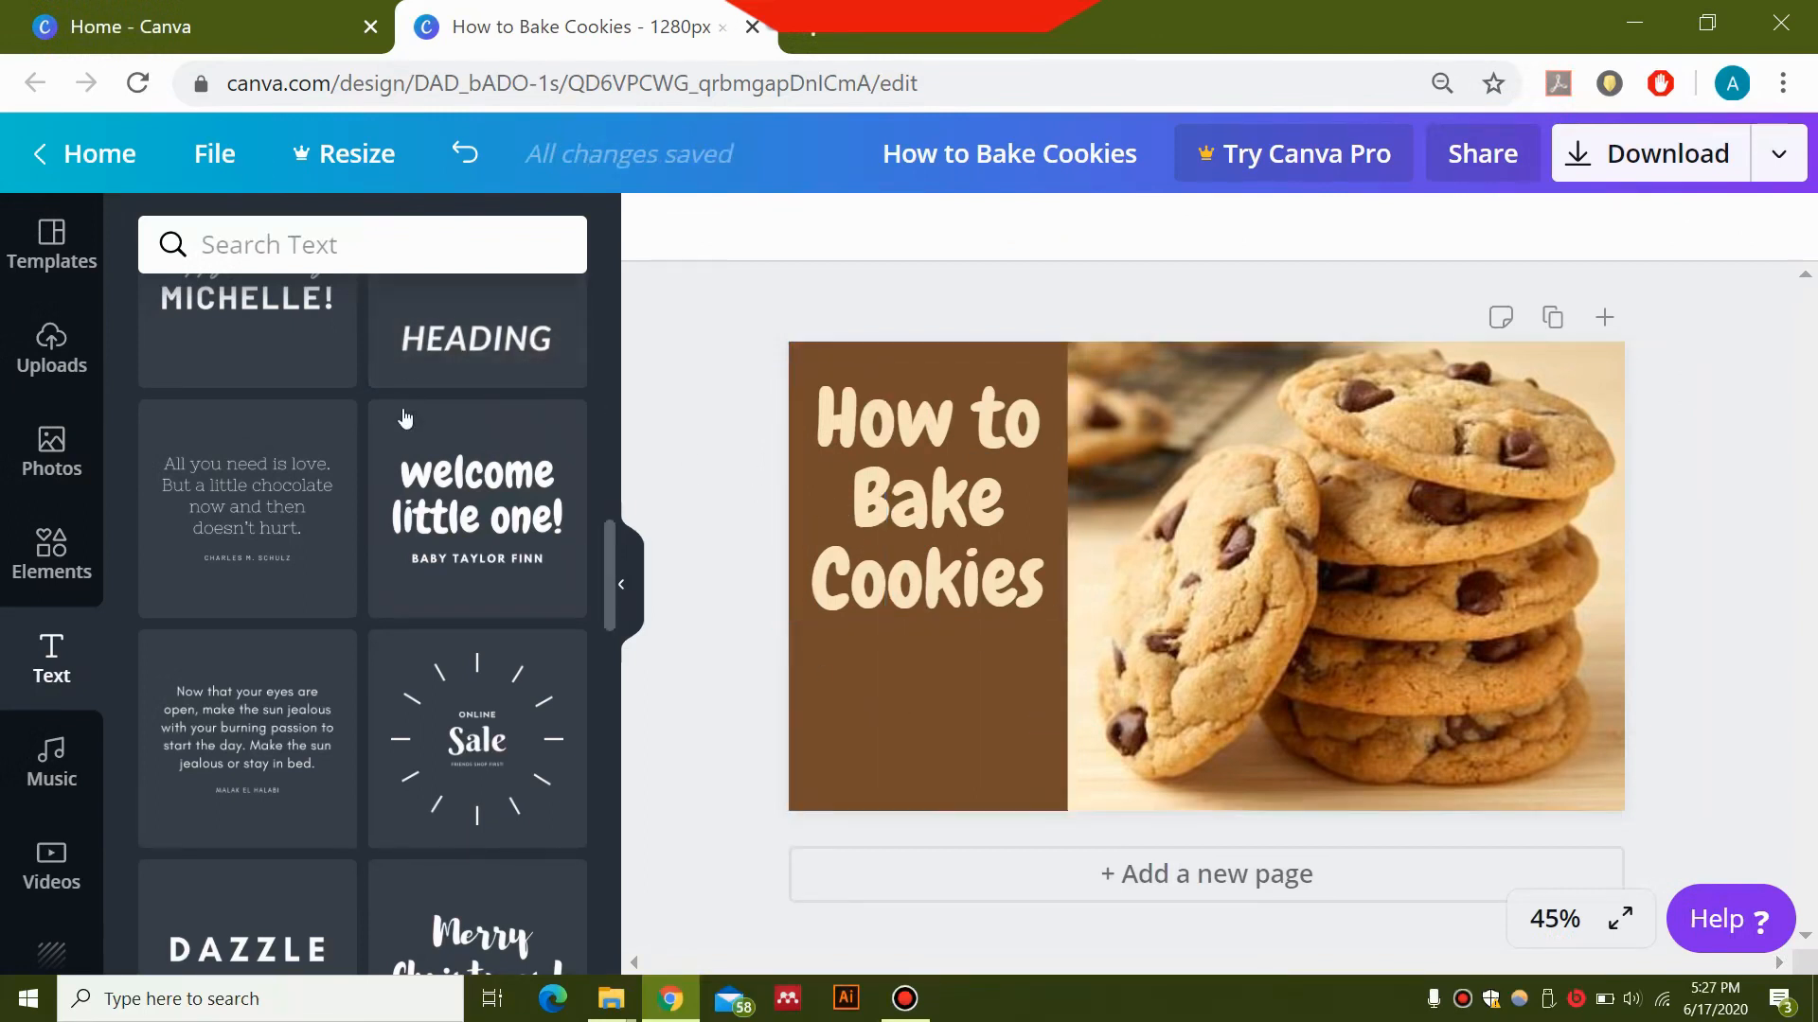
# Search the elements library for "cookie".
pyautogui.scroll(4, 405, 433)
pyautogui.scroll(5, 405, 432)
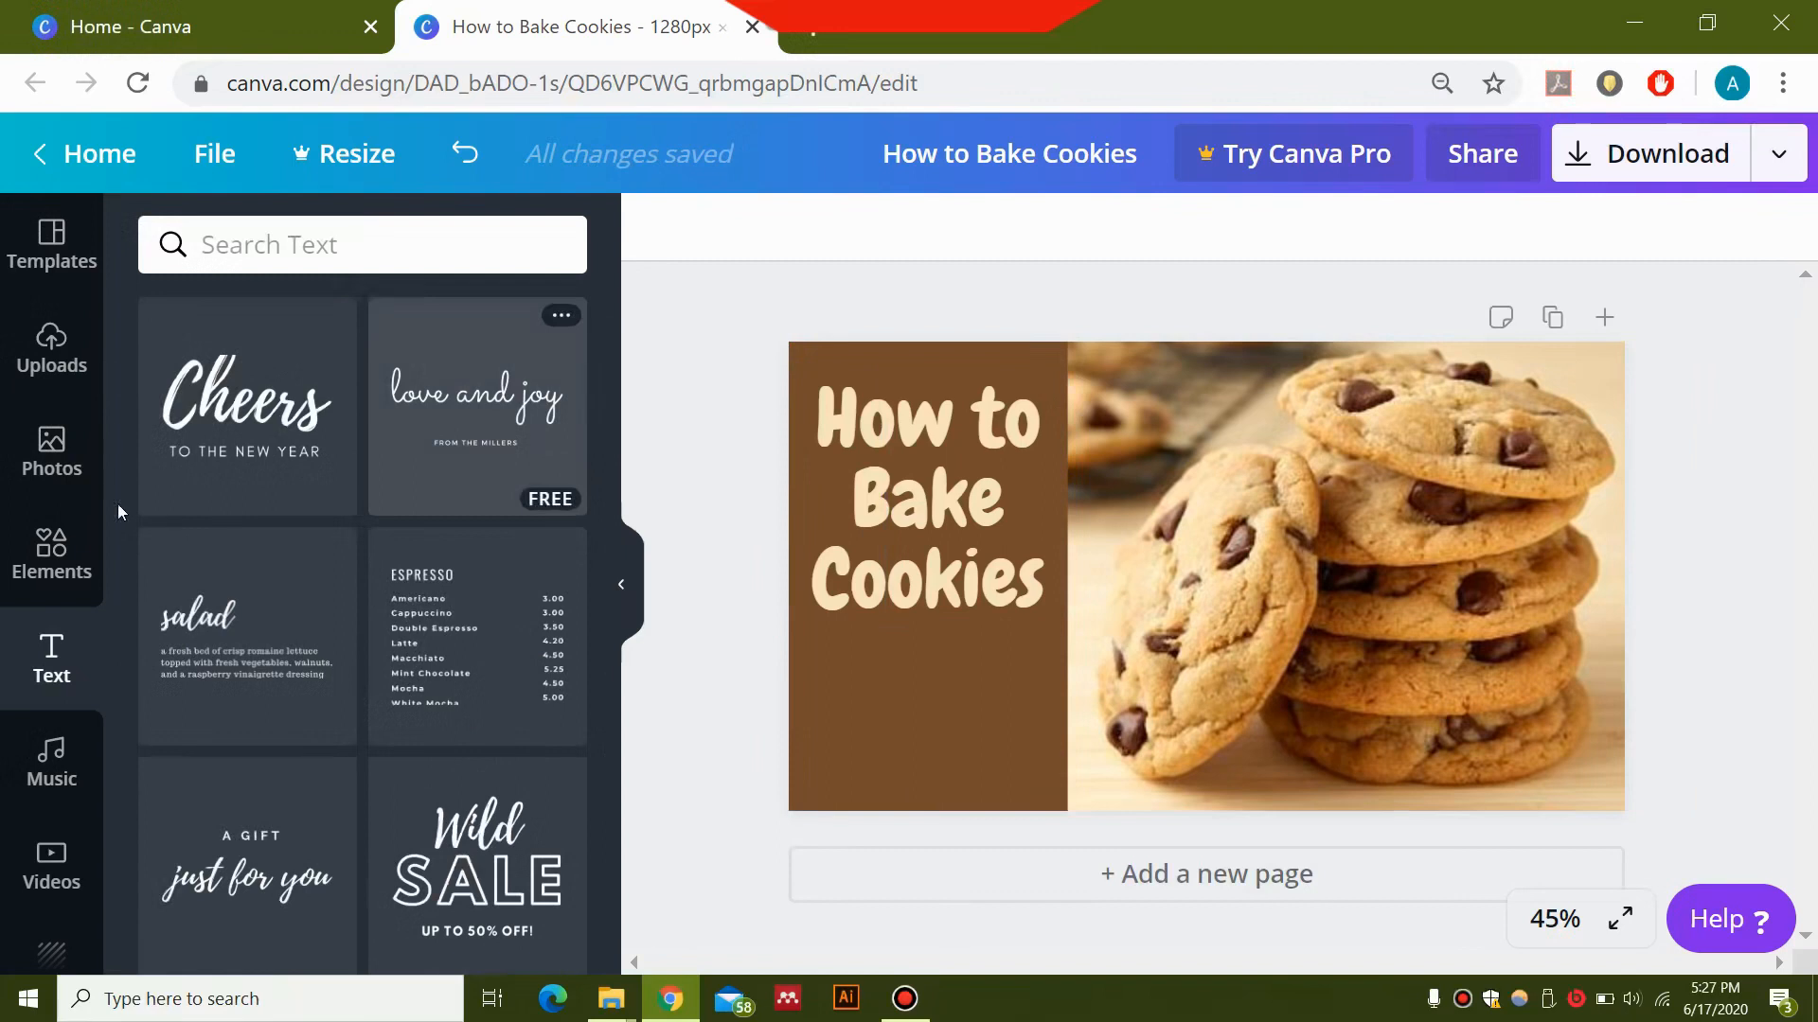
pyautogui.click(26, 589)
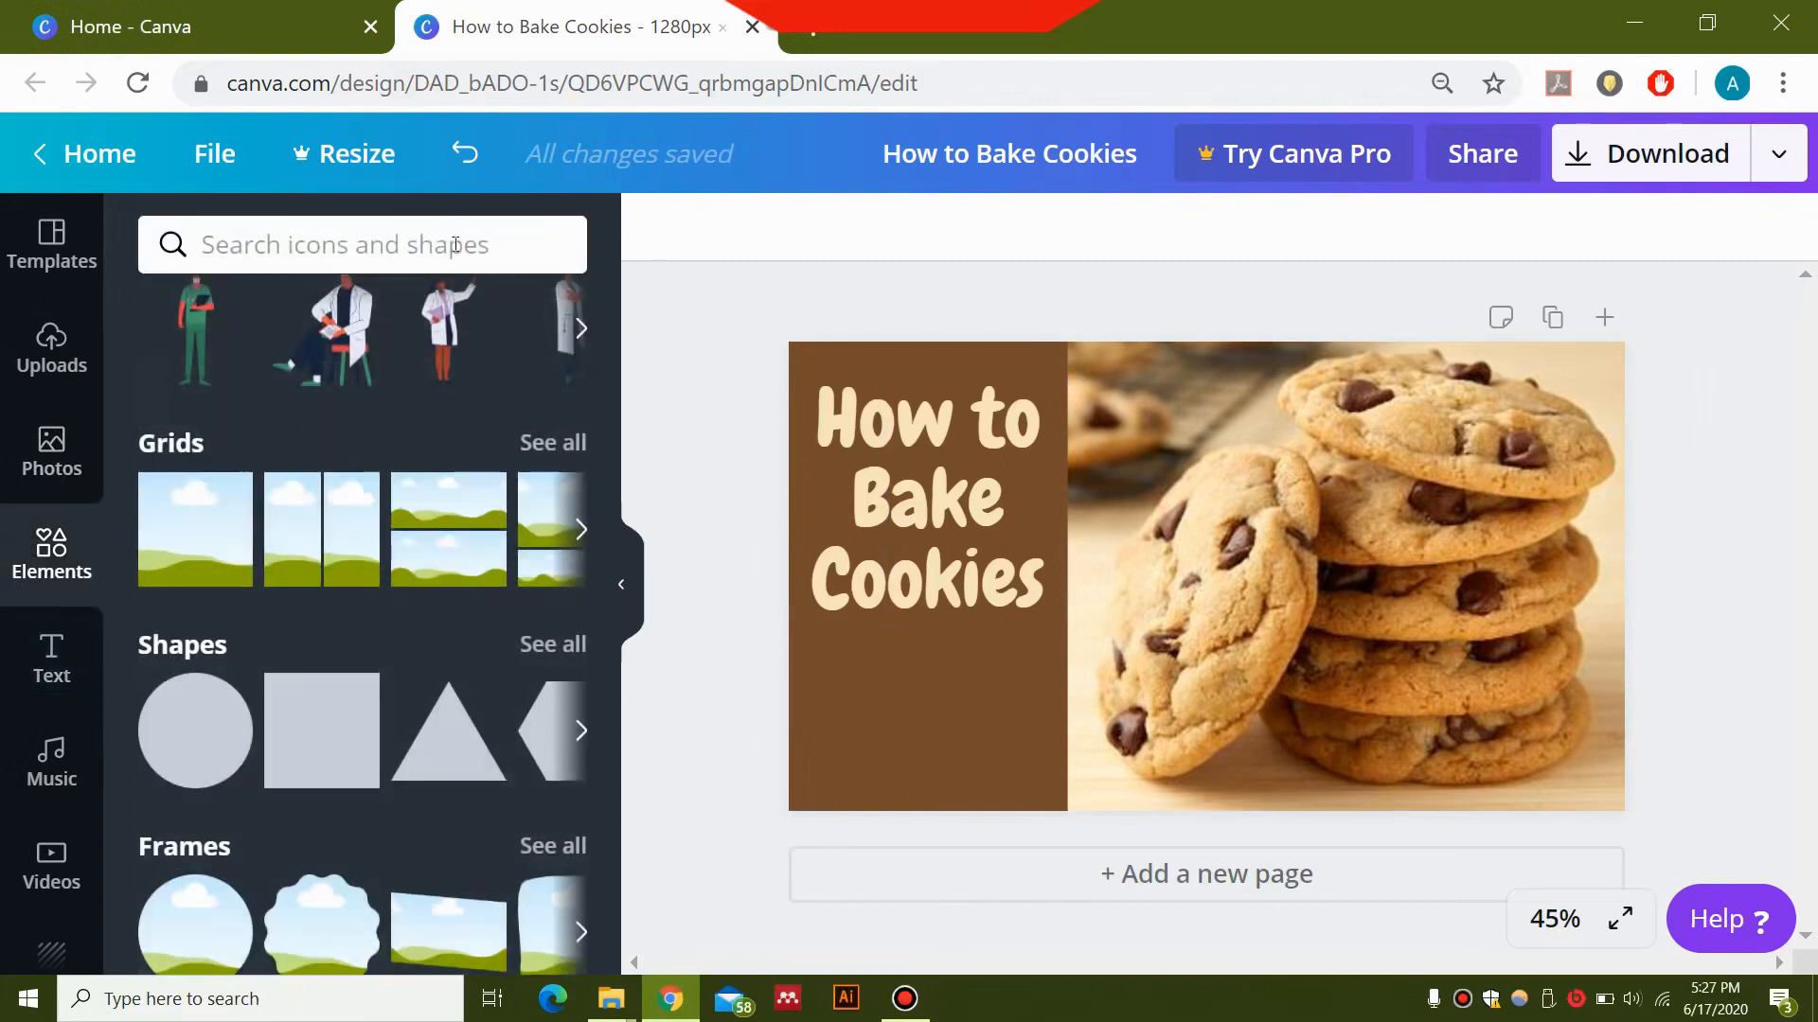
pyautogui.click(455, 245)
pyautogui.write('cookie')
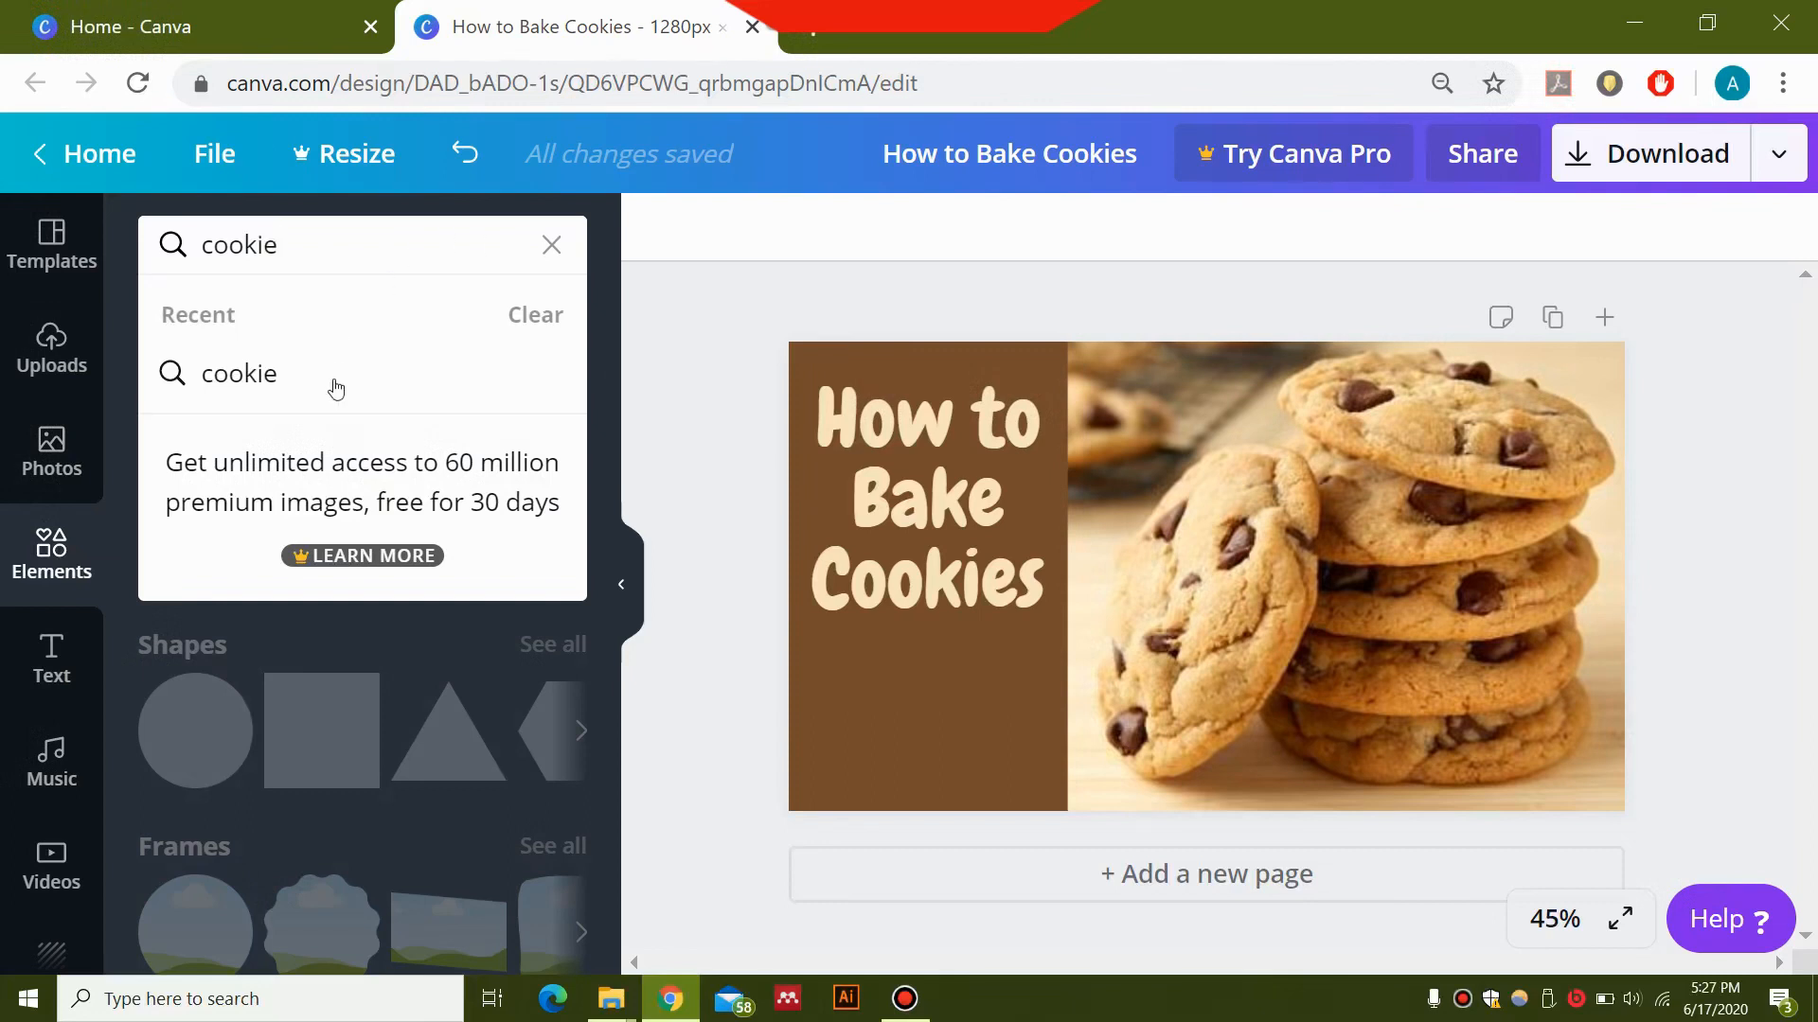
pyautogui.click(301, 379)
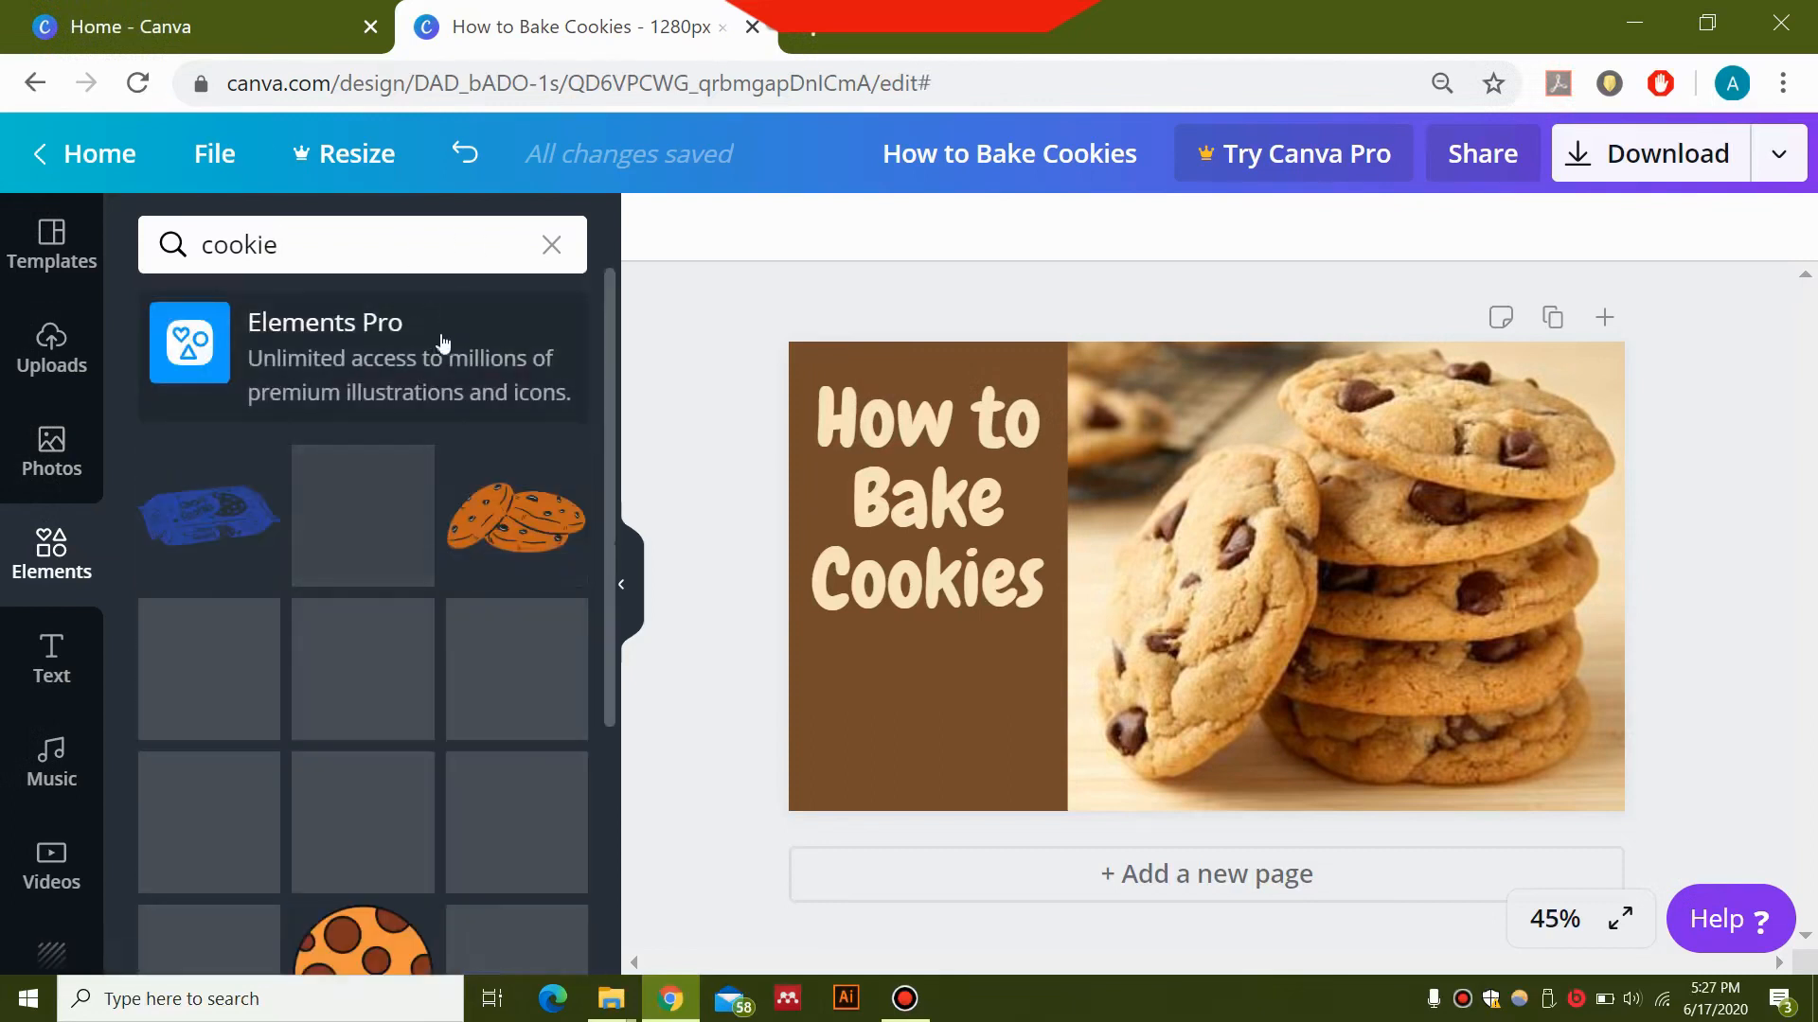
# Add the round orange cookie graphic with brown chips to the page and move it onto the brown panel below the title.
pyautogui.scroll(-2, 429, 559)
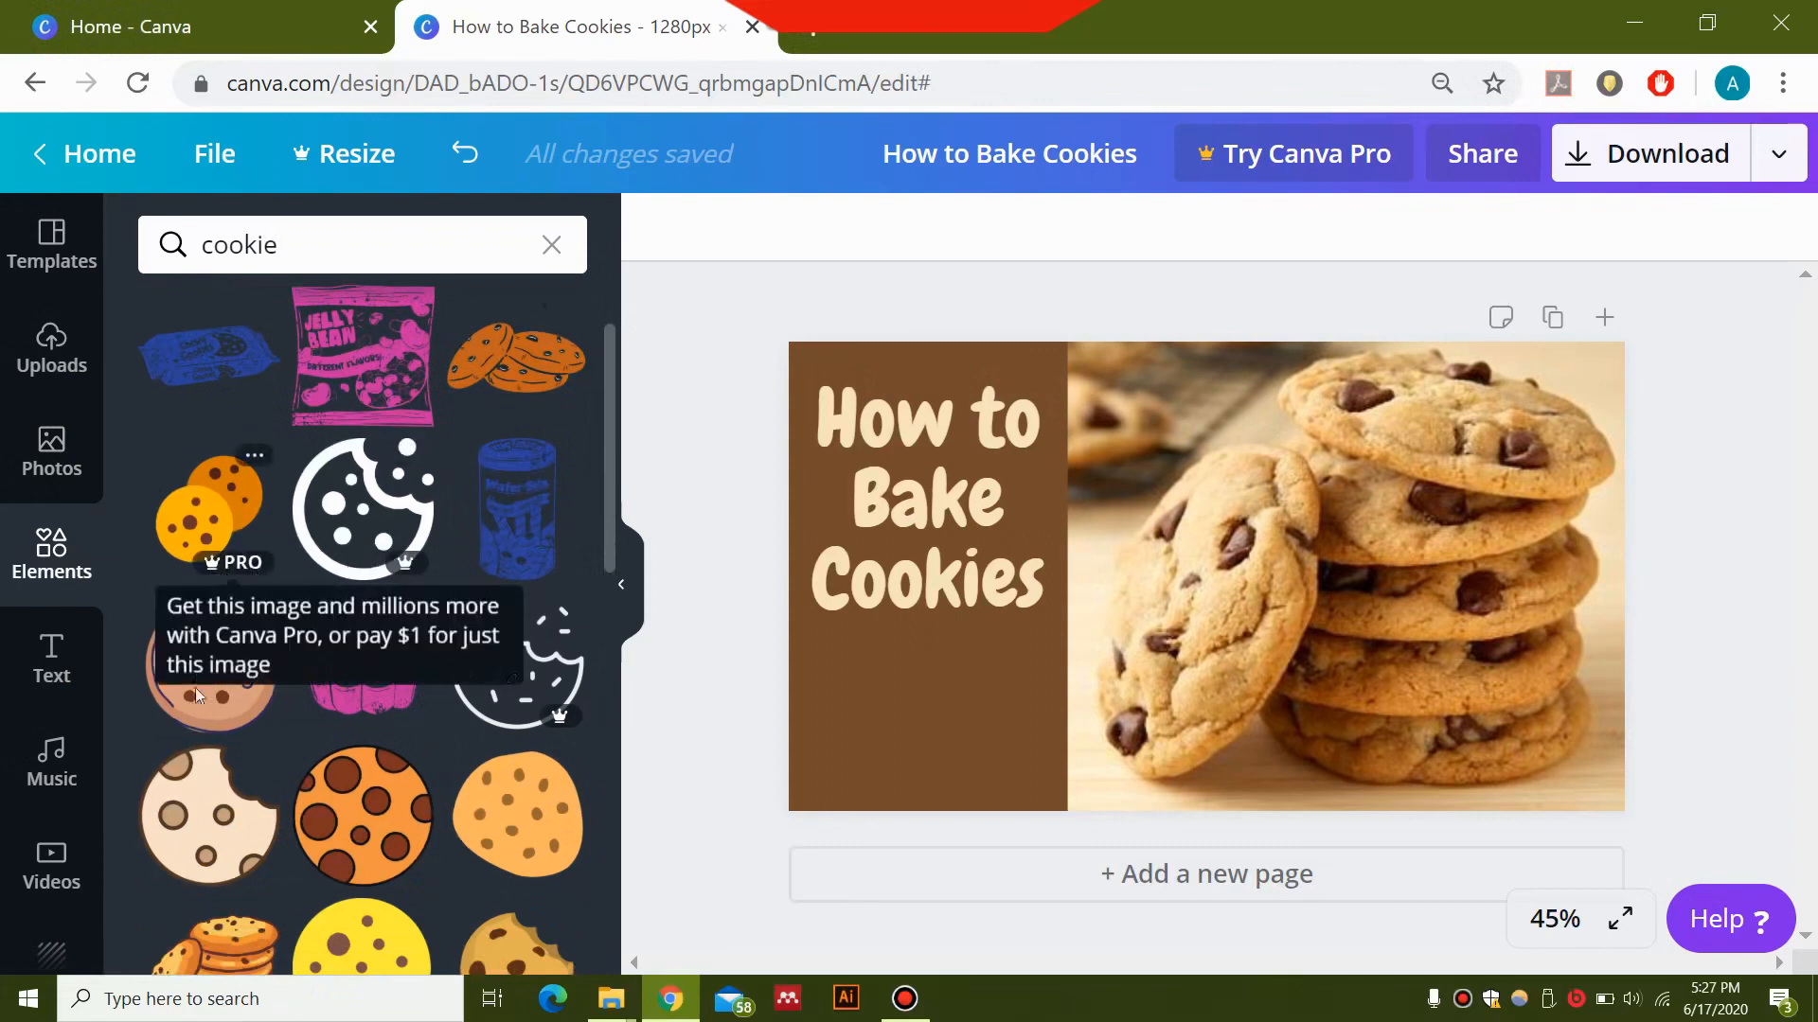
pyautogui.scroll(-3, 282, 707)
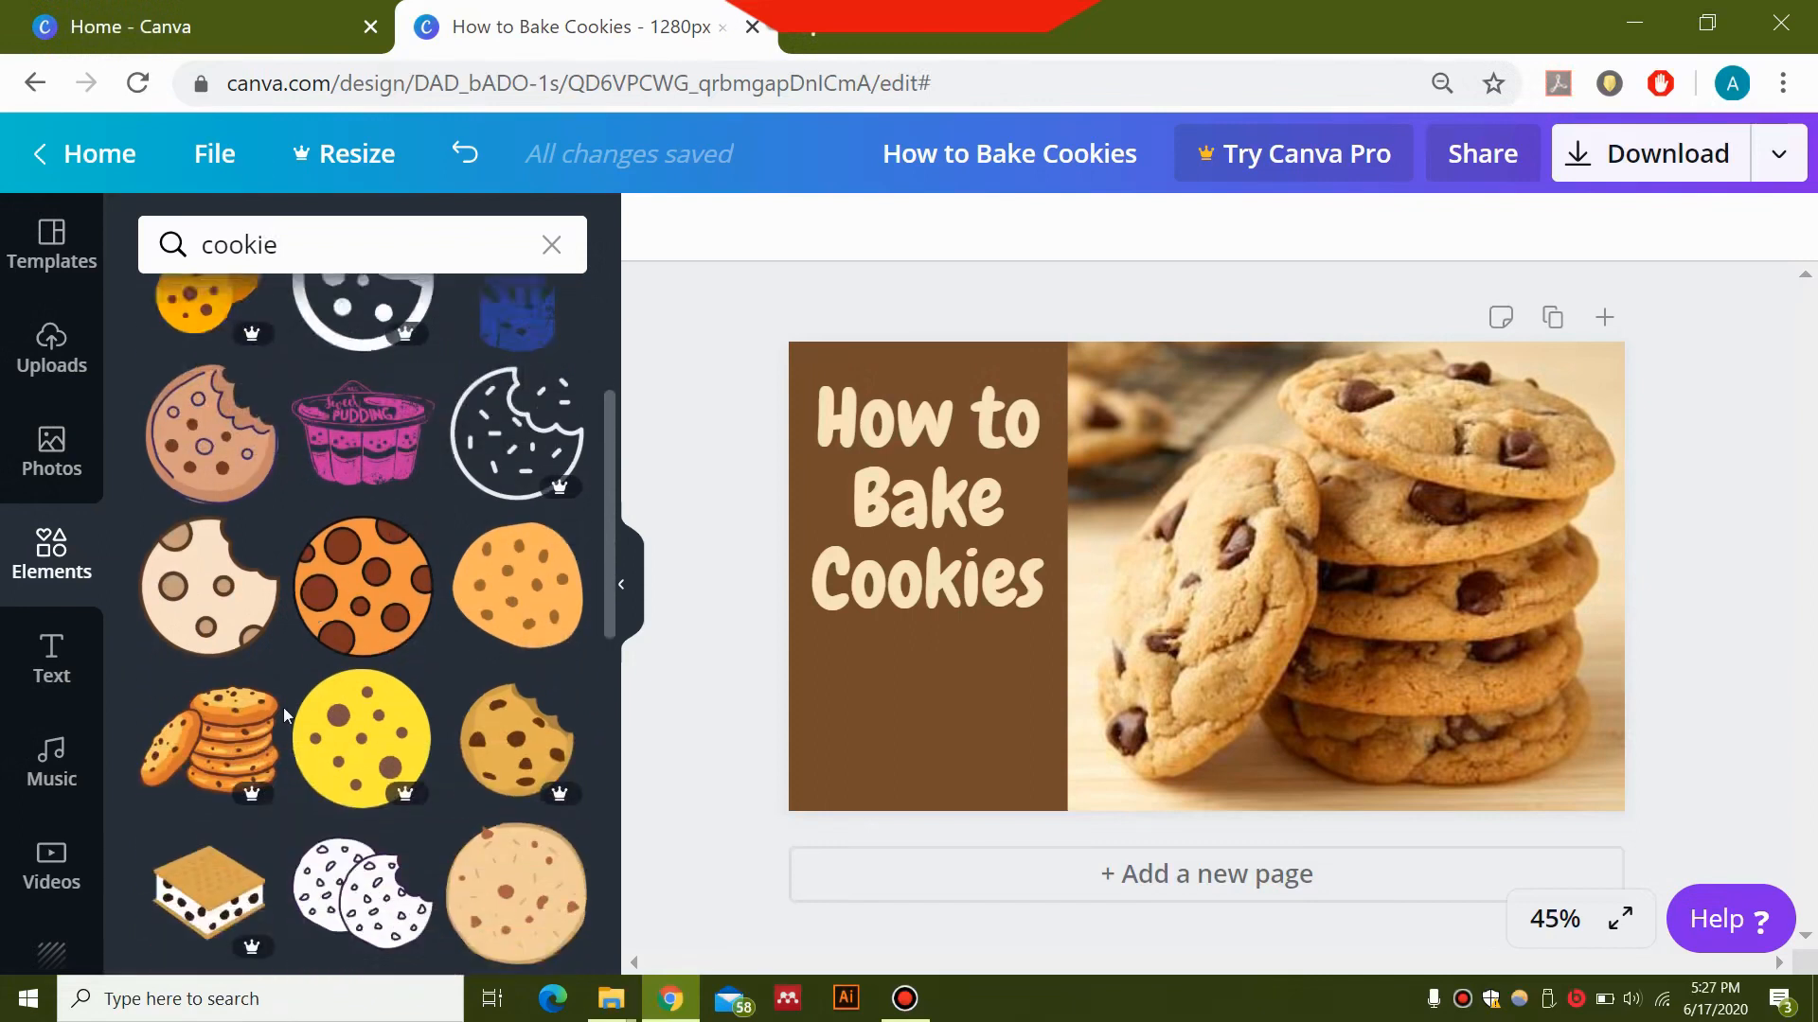
pyautogui.scroll(-1, 274, 678)
pyautogui.scroll(1, 274, 674)
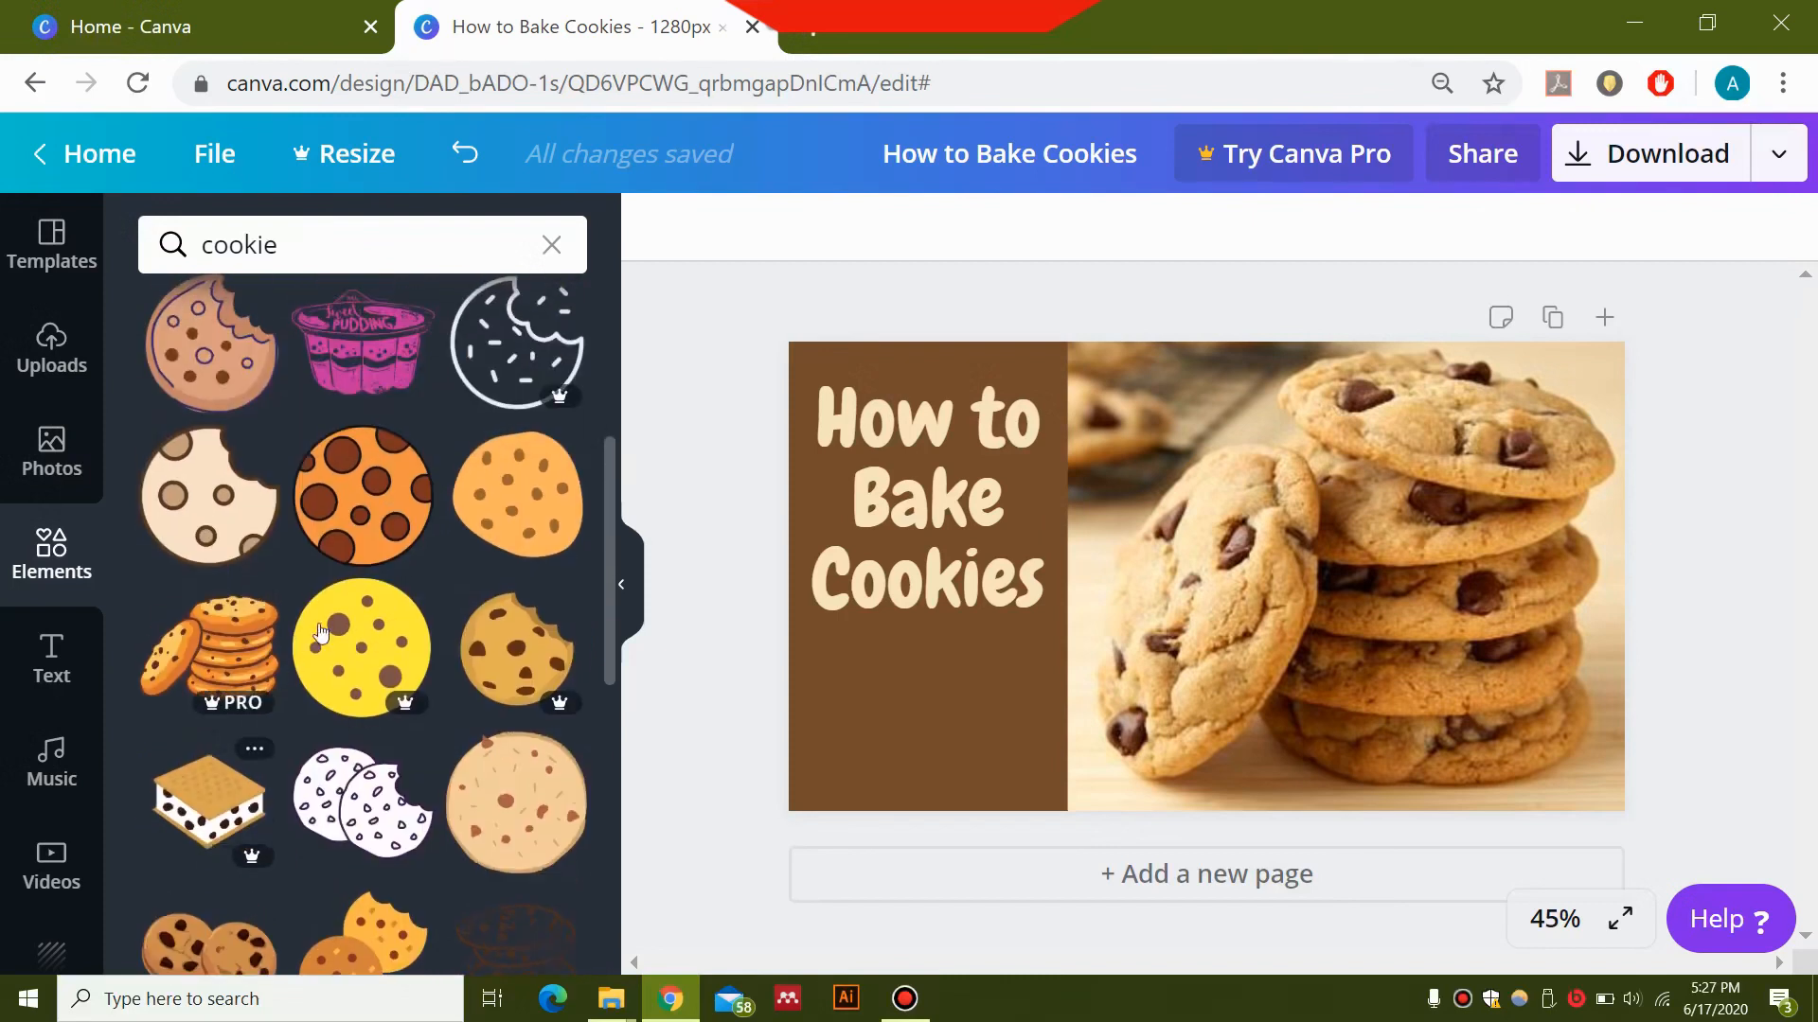
pyautogui.click(363, 495)
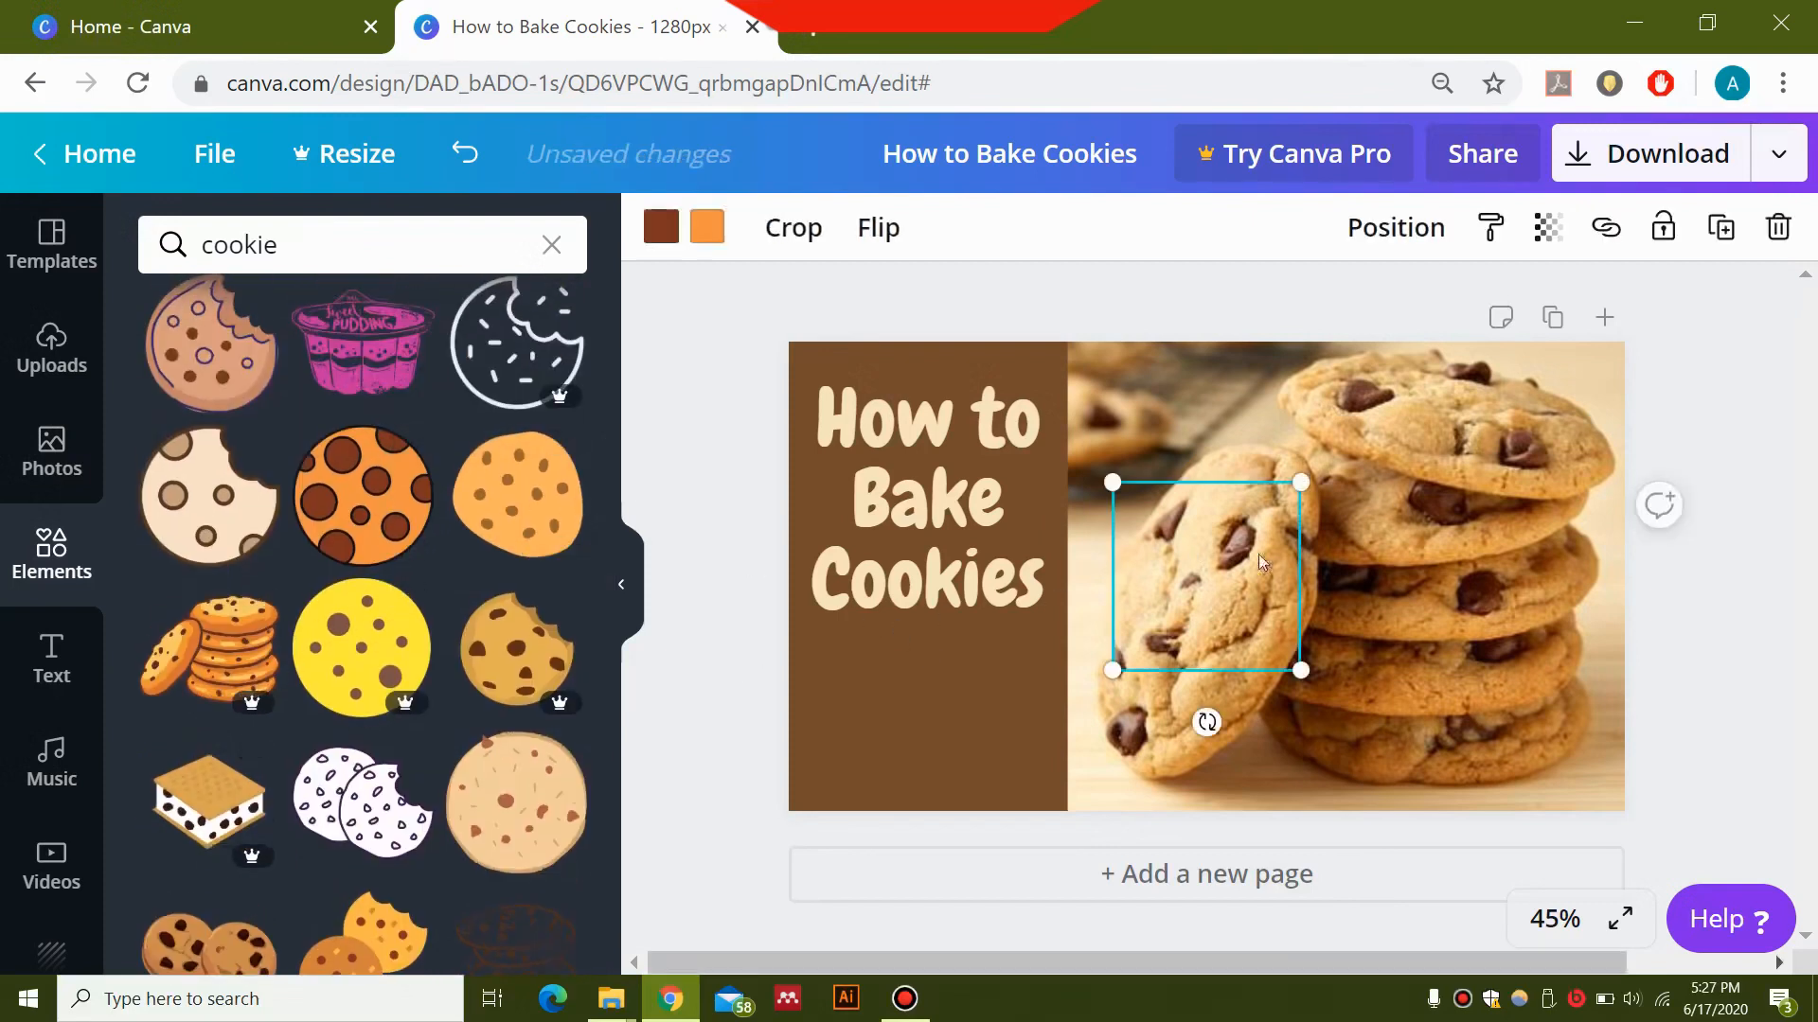
pyautogui.moveTo(1231, 580); pyautogui.dragTo(949, 713)
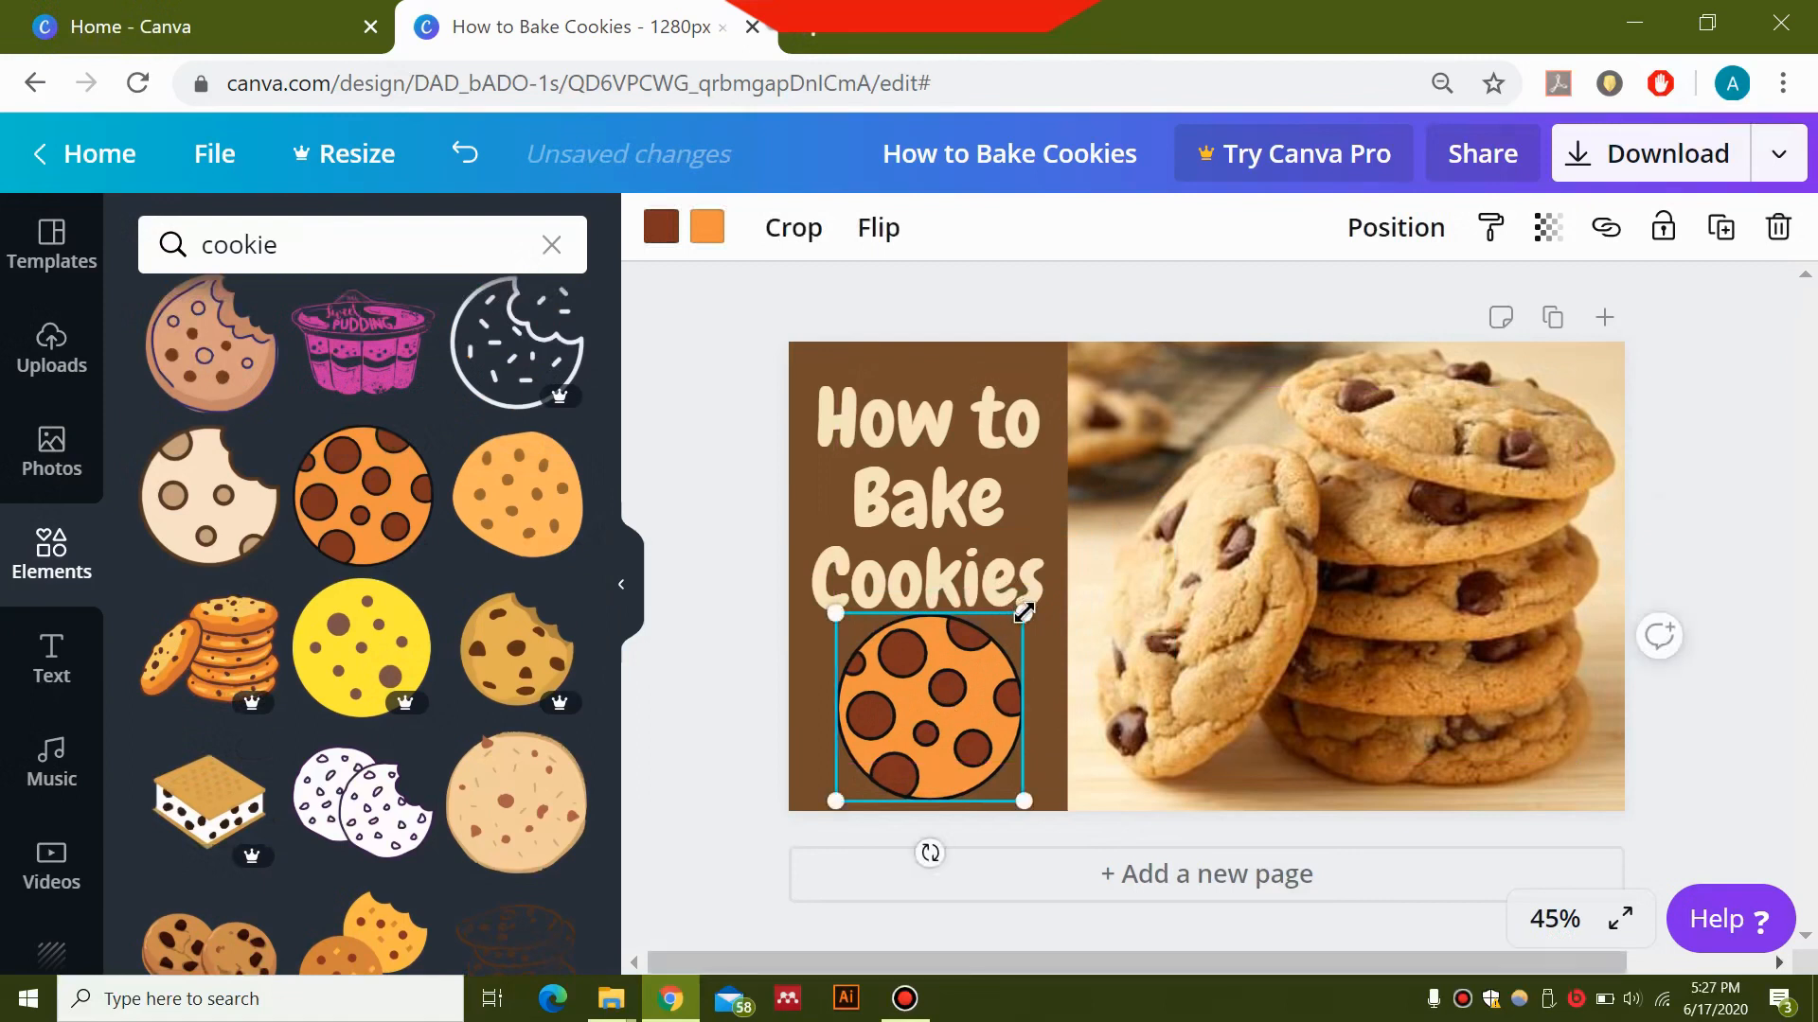
# Shrink the cookie graphic to about half the brown panel's width and centre it beneath the title.
pyautogui.moveTo(1023, 615); pyautogui.dragTo(981, 656)
pyautogui.moveTo(913, 717); pyautogui.dragTo(936, 708)
pyautogui.moveTo(1001, 643); pyautogui.dragTo(992, 650)
pyautogui.moveTo(936, 725); pyautogui.dragTo(942, 737)
pyautogui.click(1695, 574)
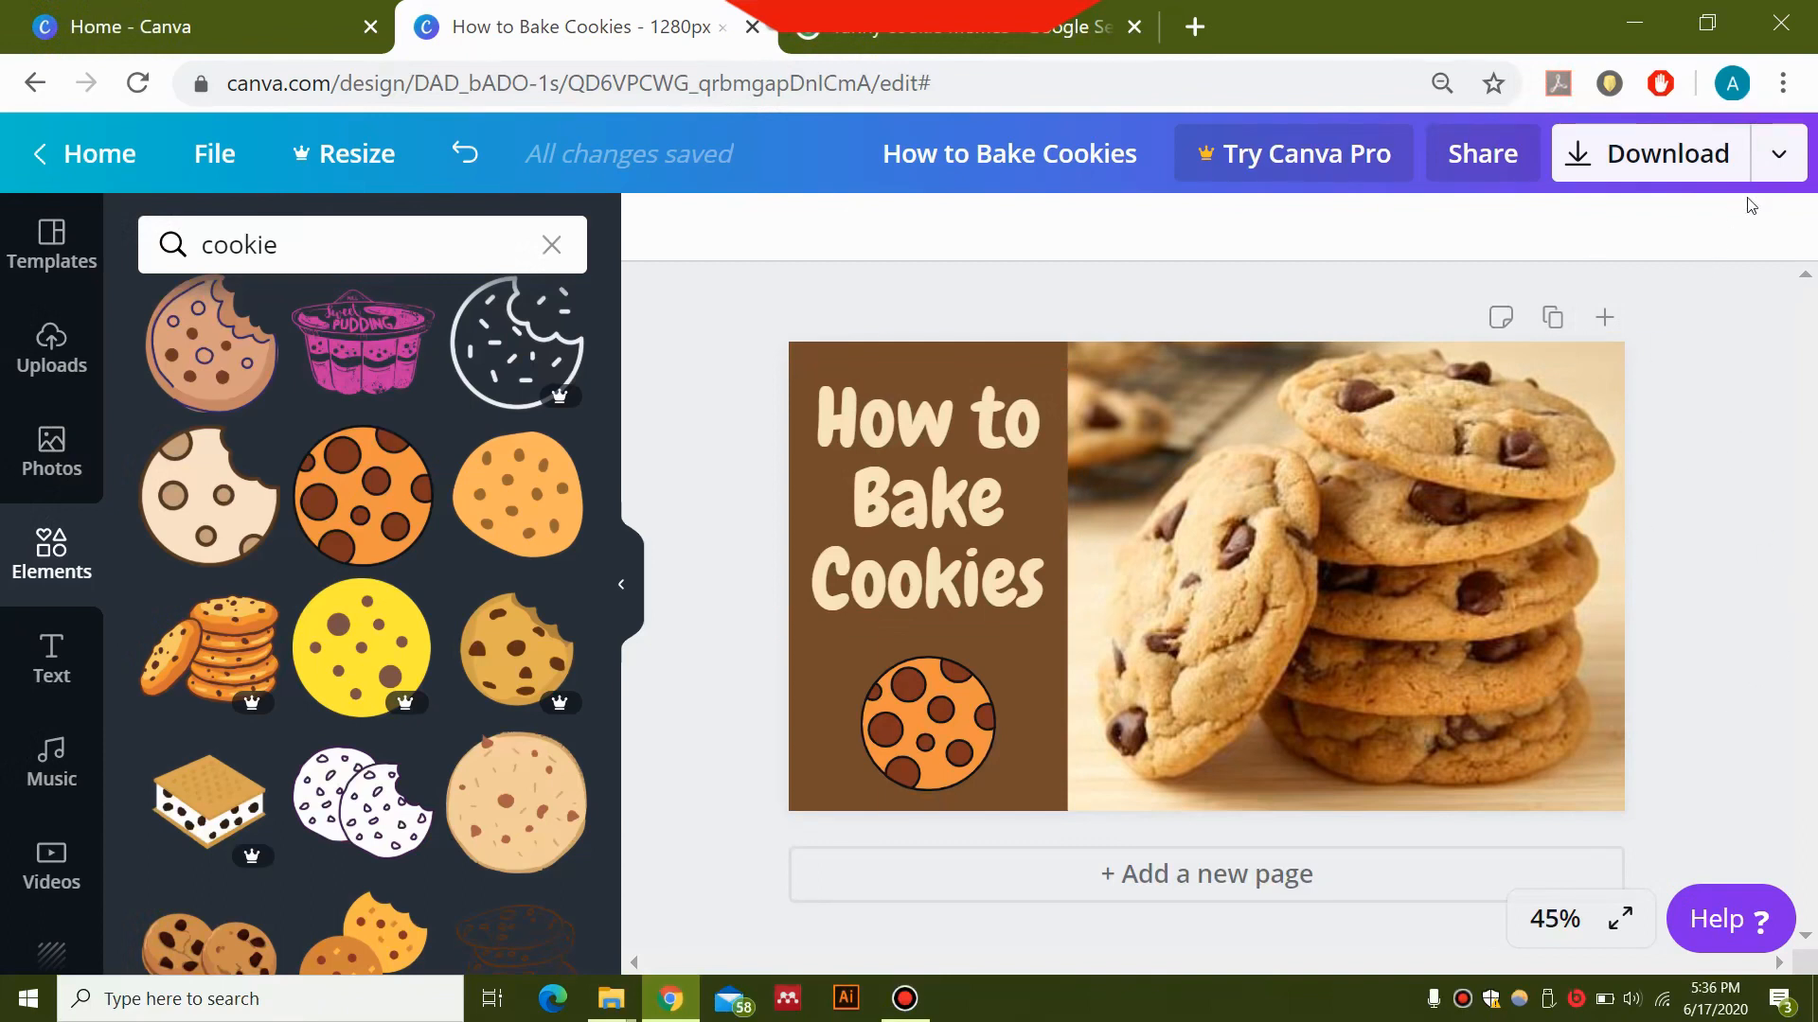
# Download the finished design as a PNG file.
pyautogui.click(1780, 156)
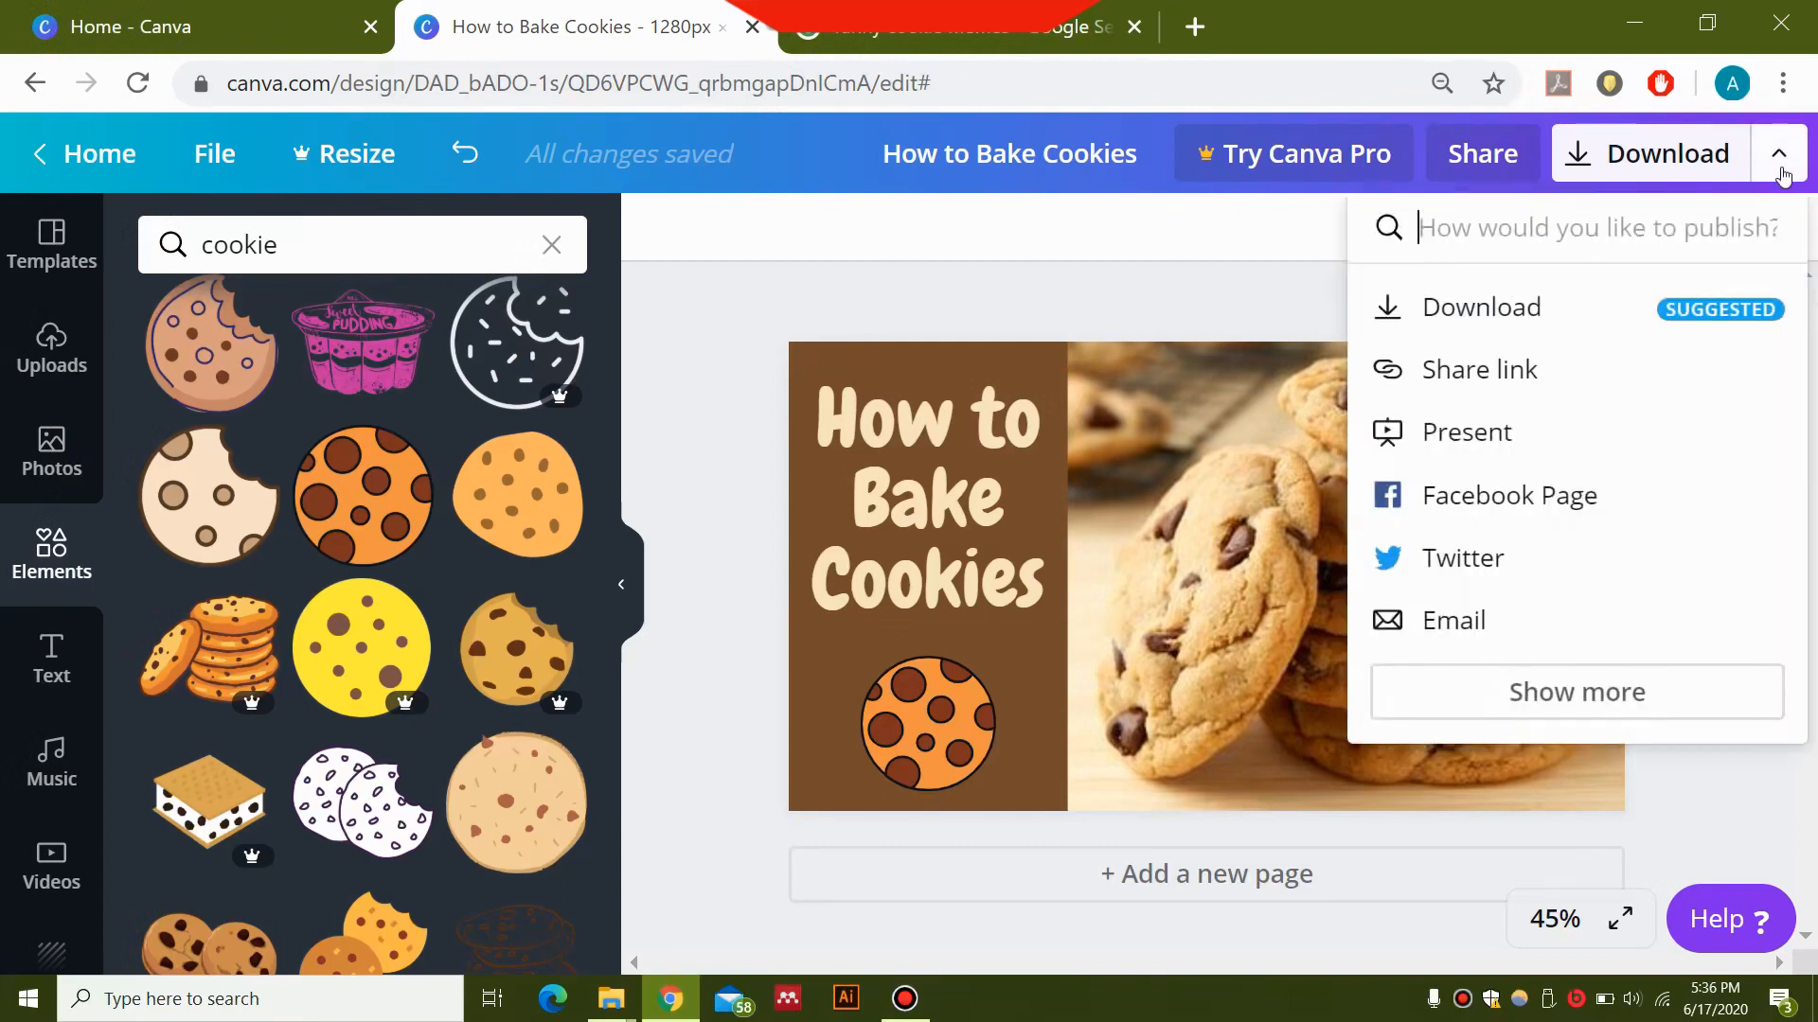
pyautogui.click(1524, 313)
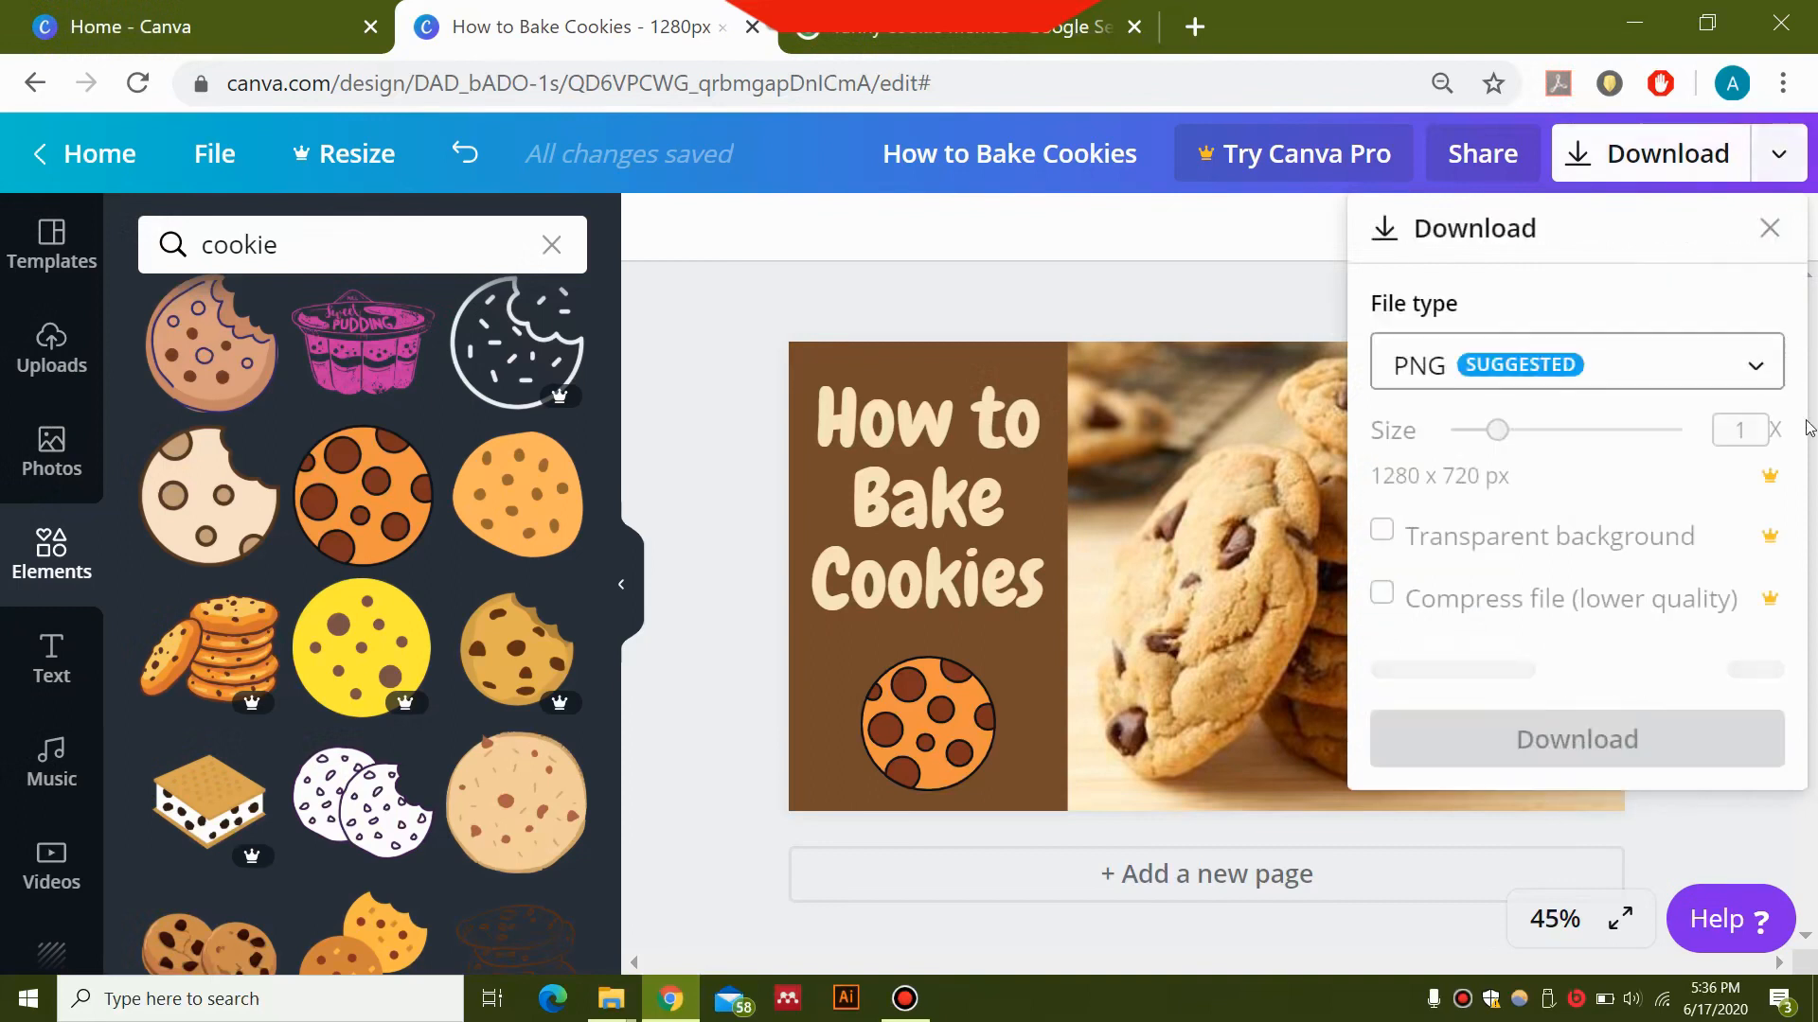
pyautogui.click(1666, 370)
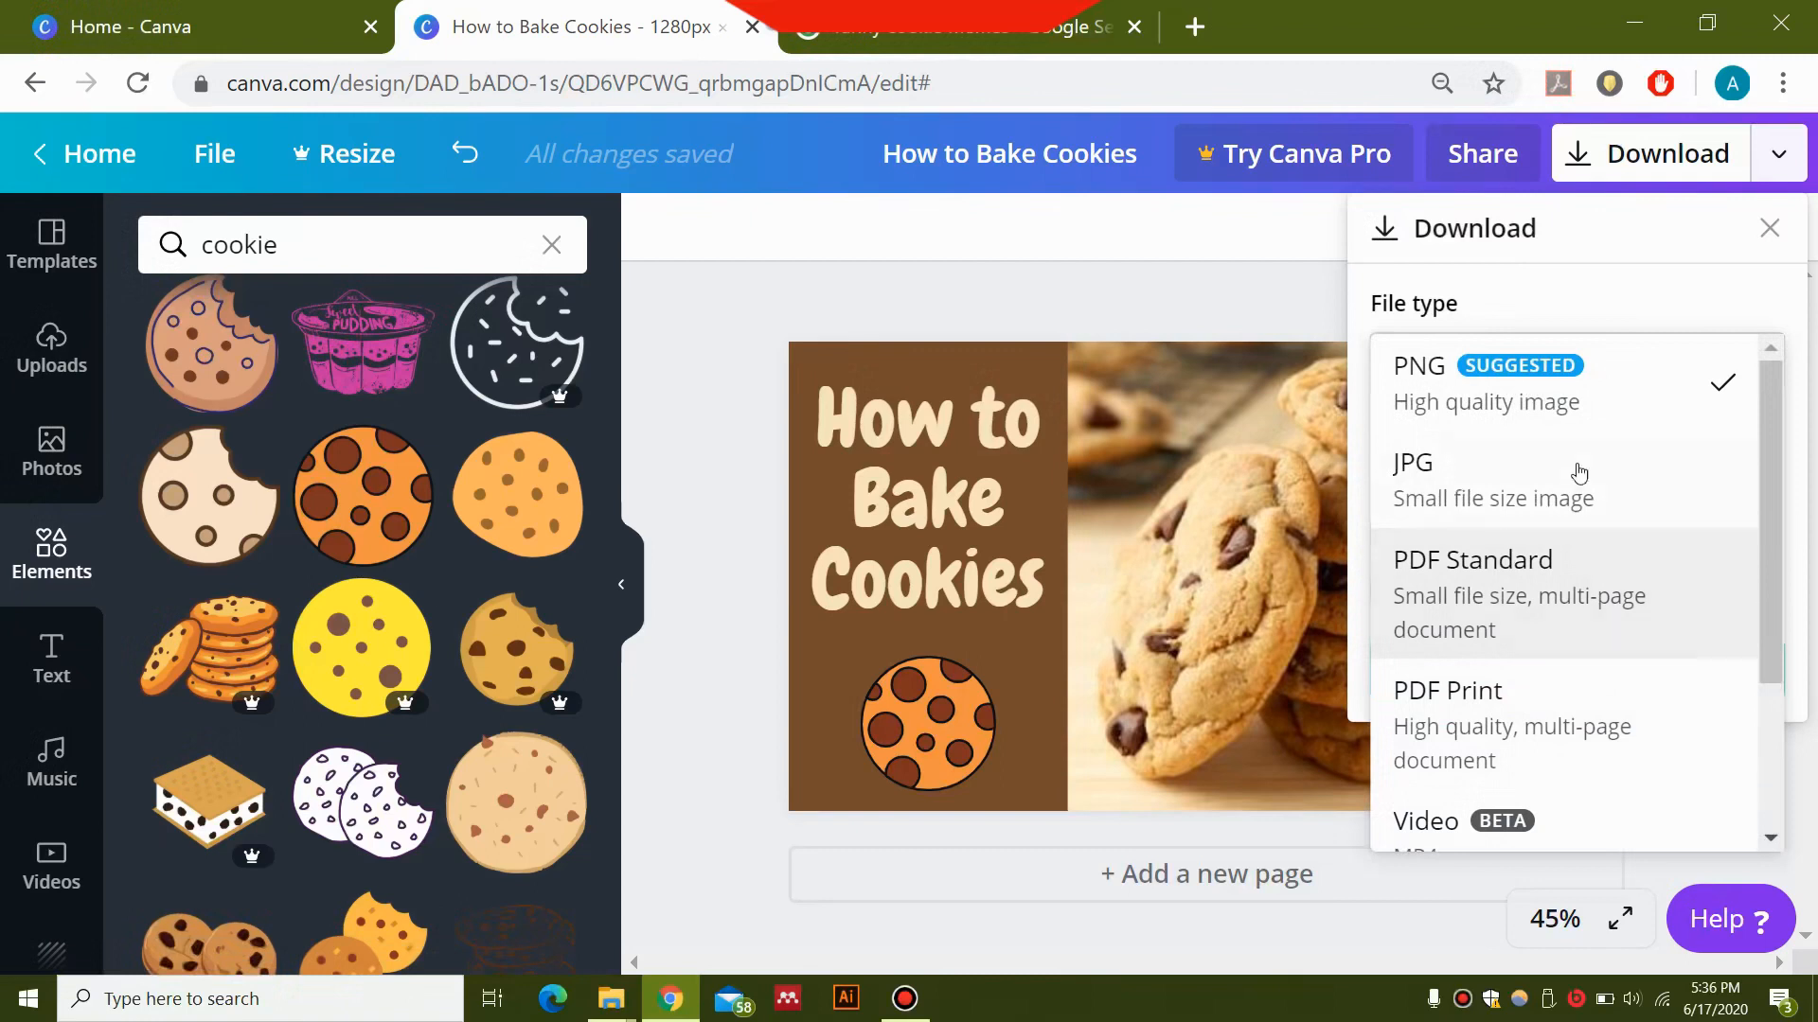
pyautogui.click(1621, 382)
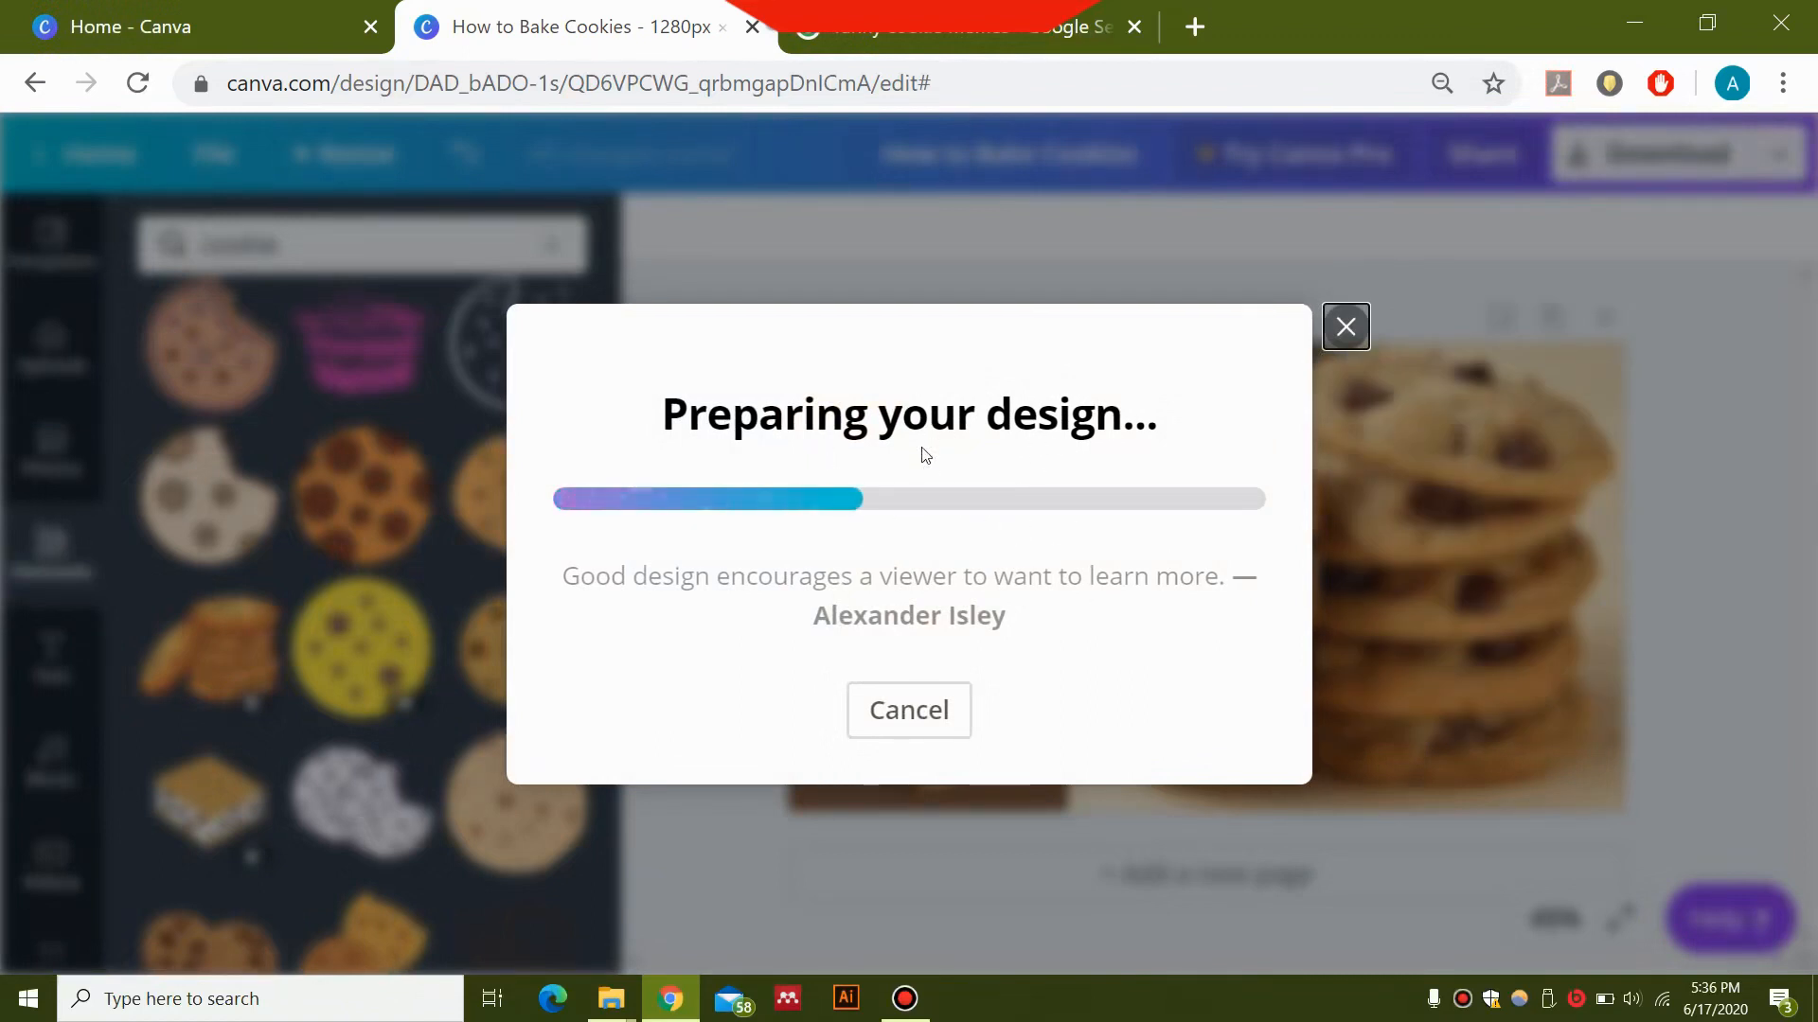
# Look over and close the Canva Pro trial offer, and dismiss the browser's download bar.
pyautogui.scroll(-2, 932, 568)
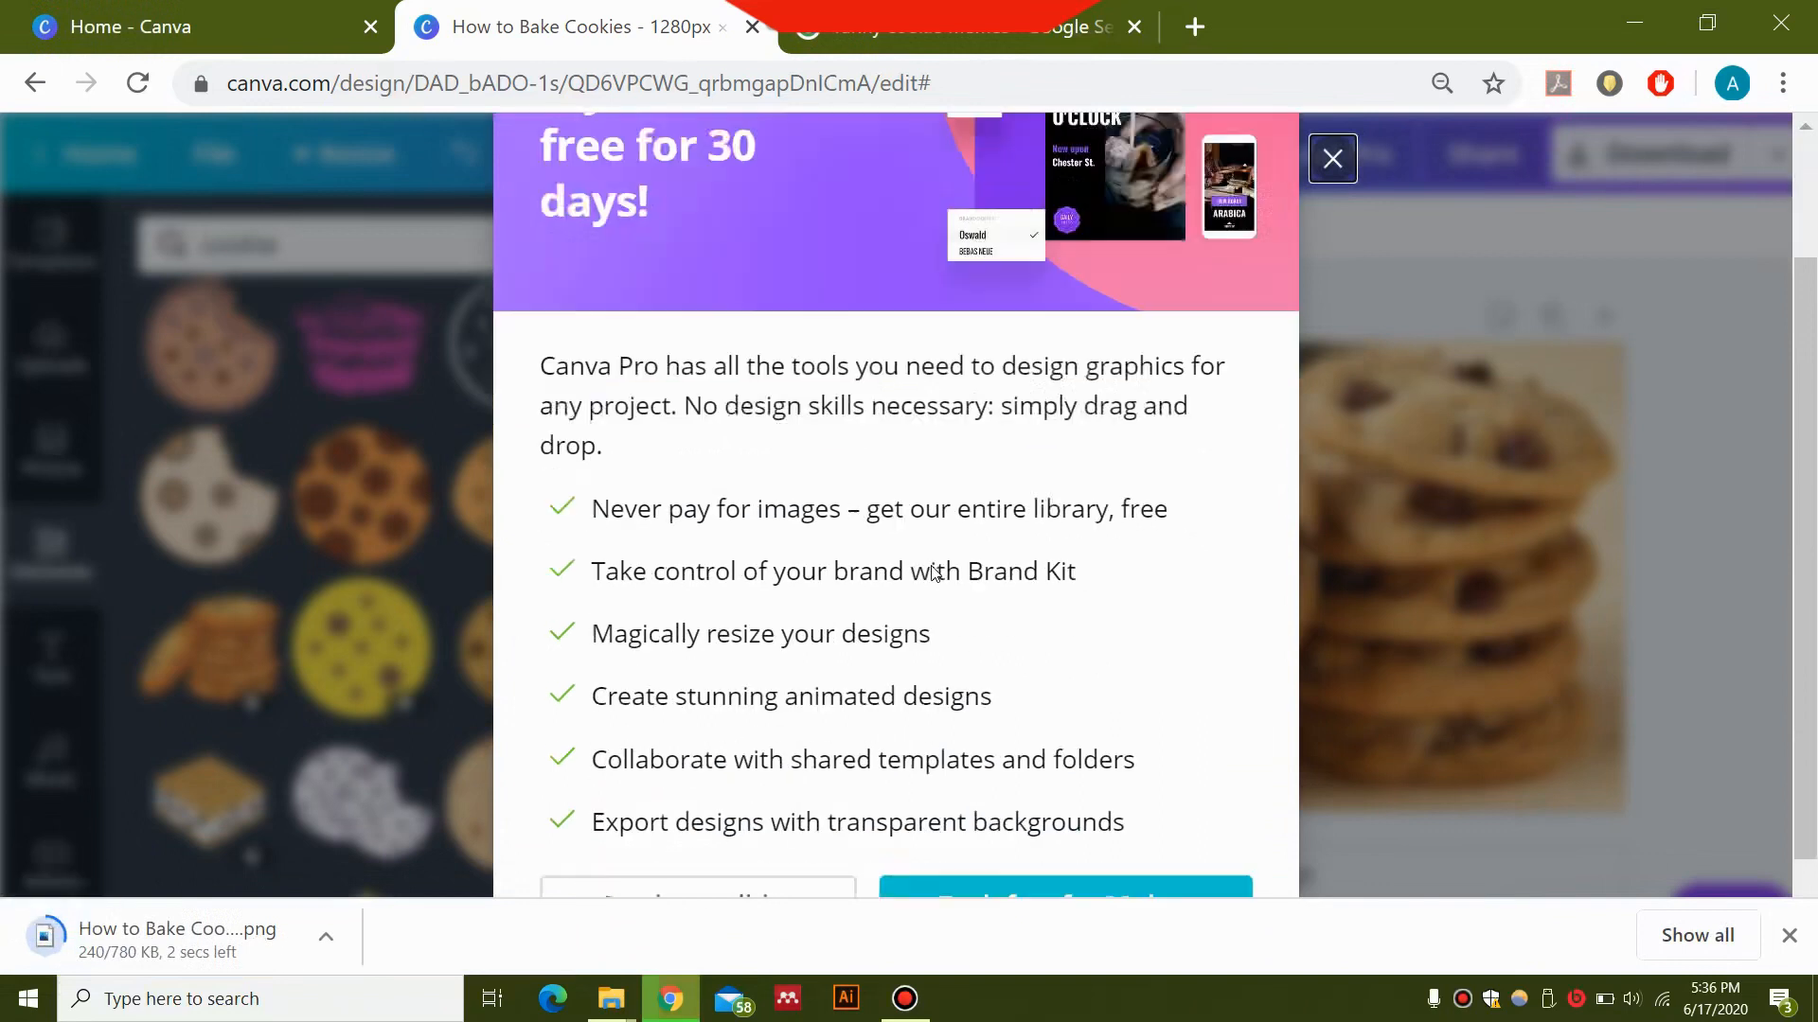
pyautogui.scroll(-2, 935, 571)
pyautogui.scroll(4, 954, 470)
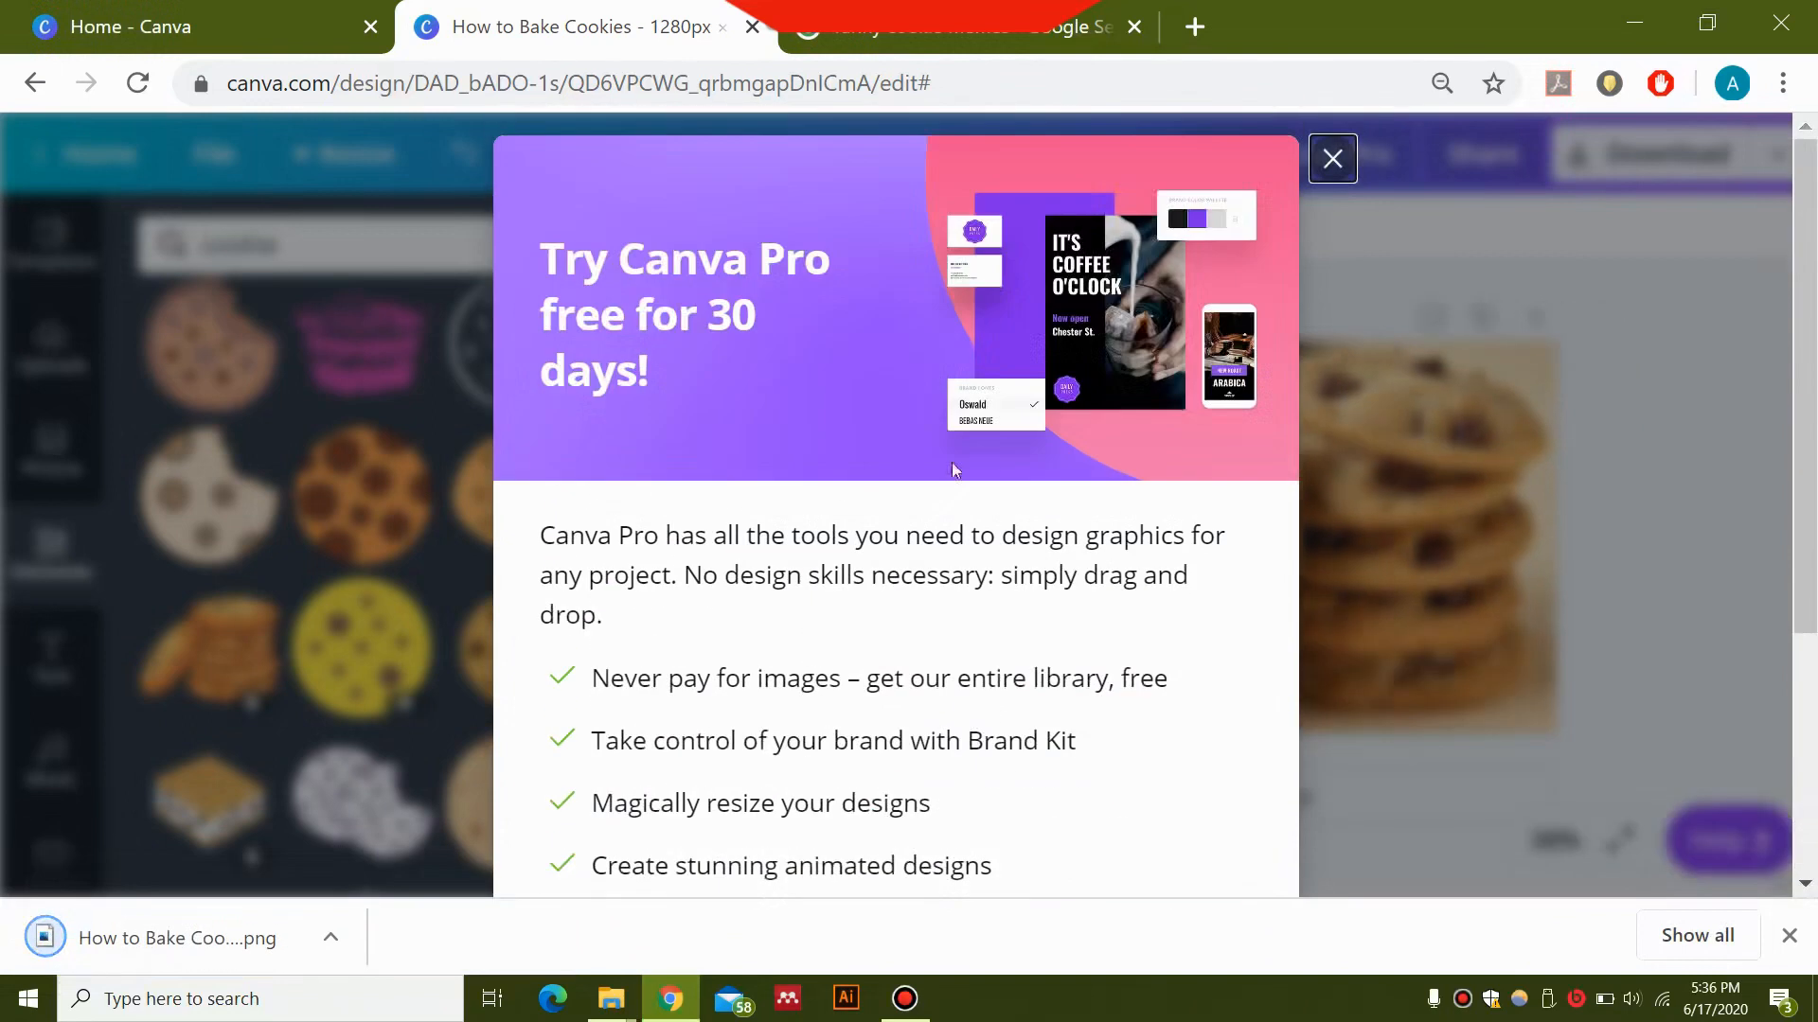
pyautogui.click(1332, 158)
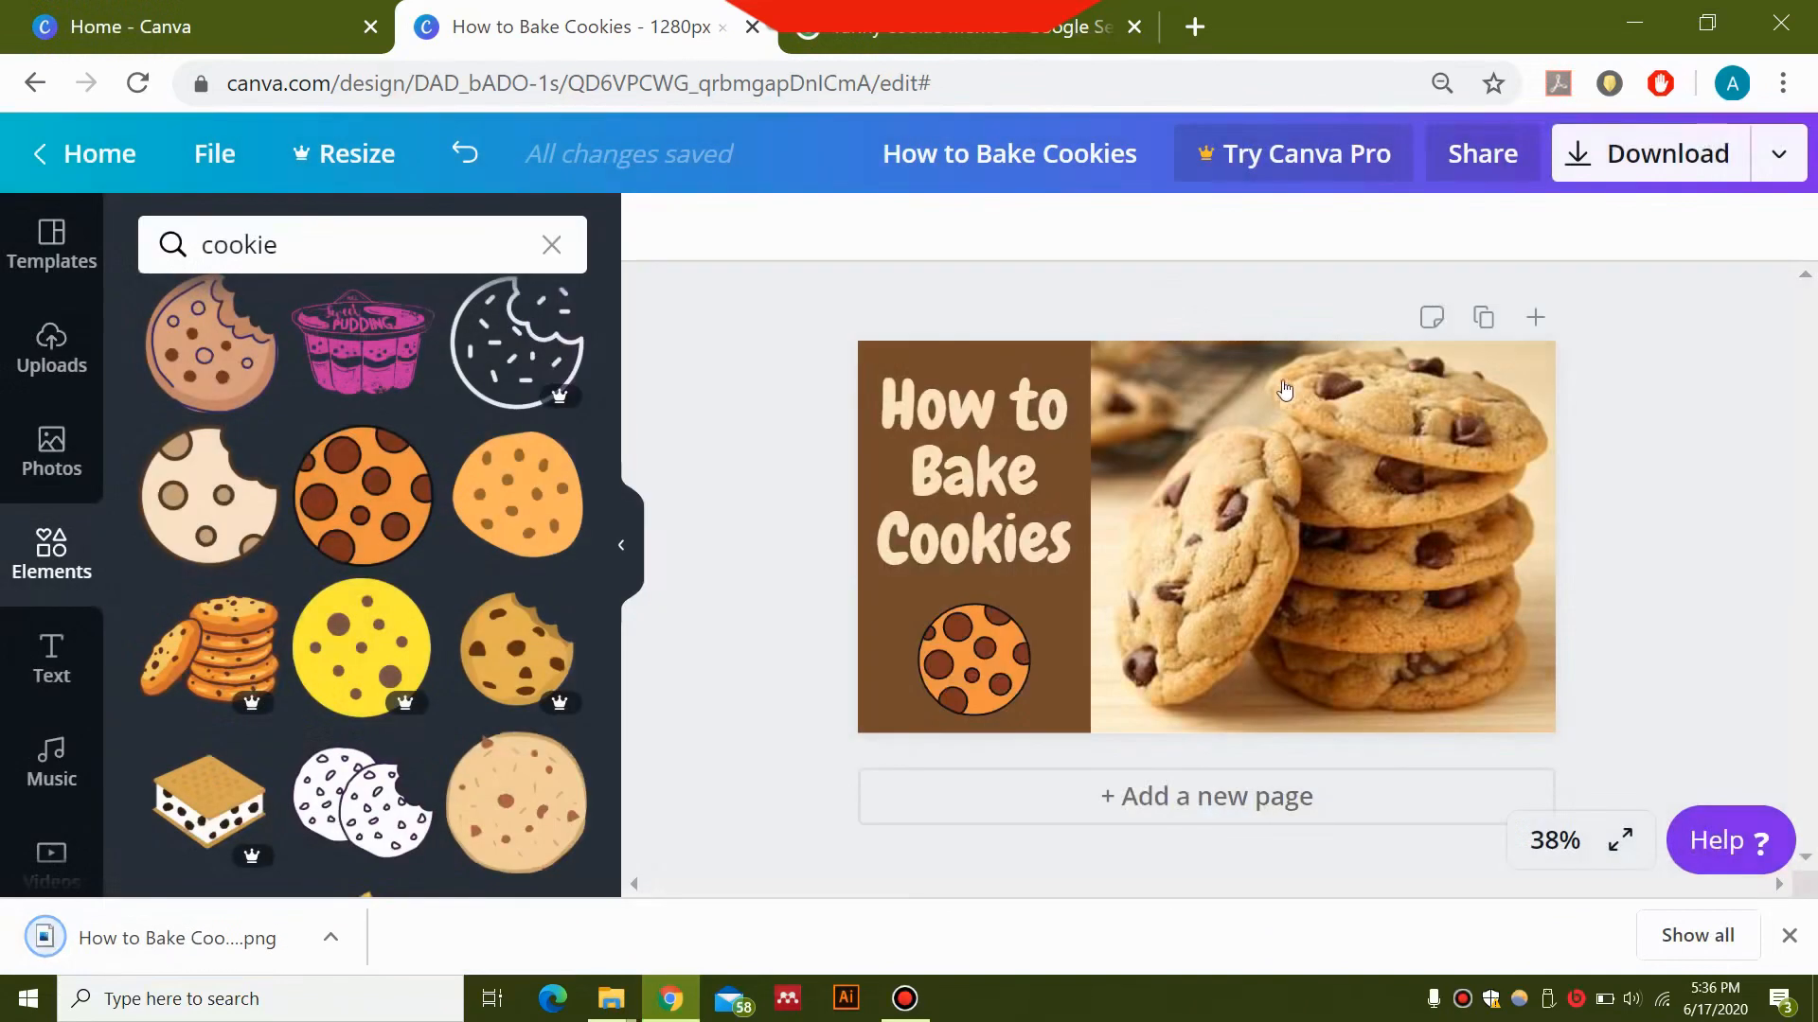
pyautogui.click(1789, 936)
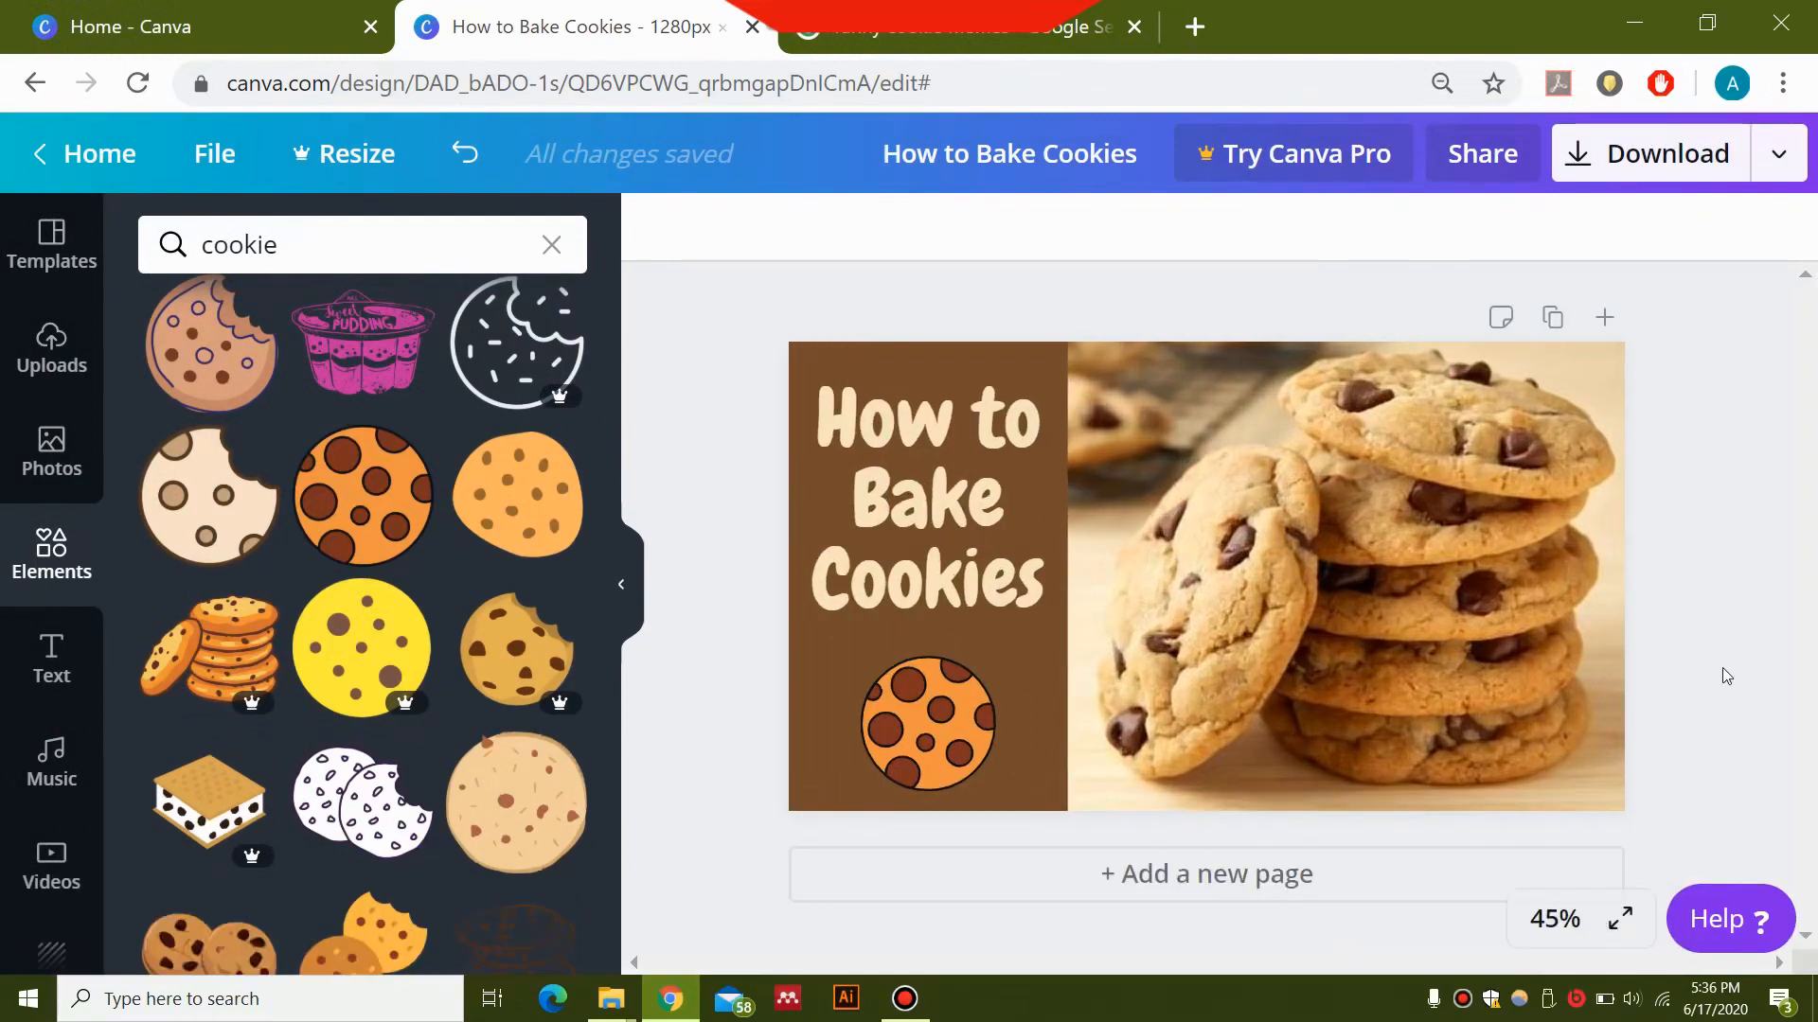